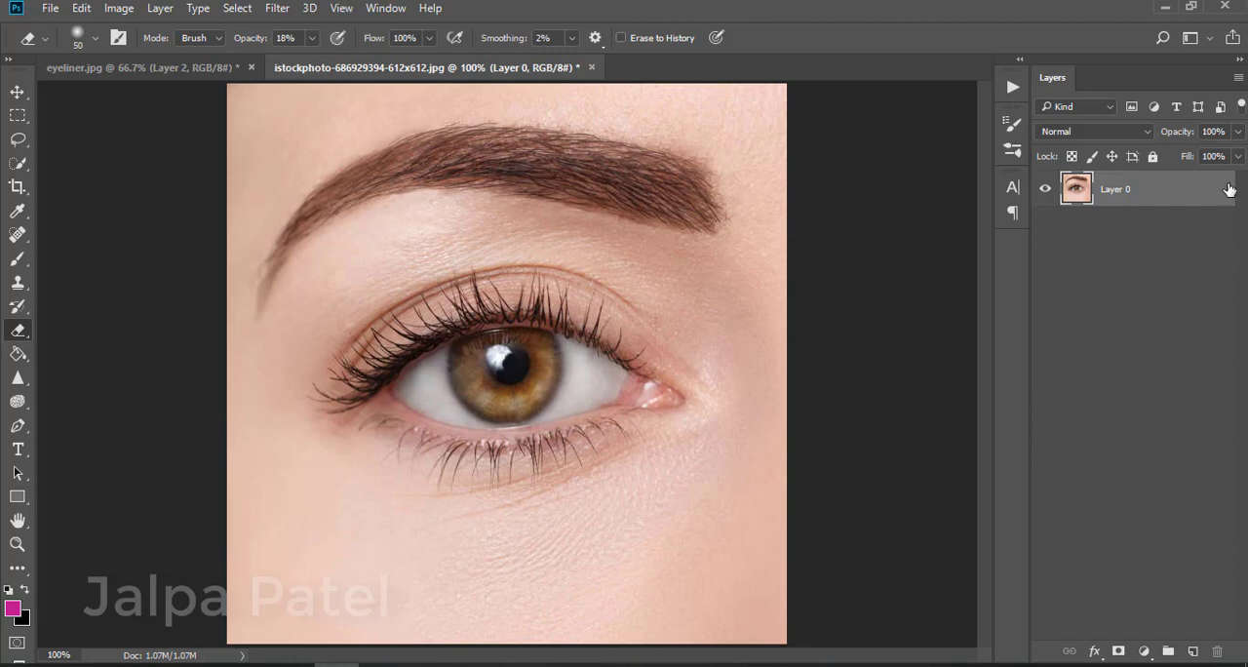
Duplicate the eye photo layer and bring the eyeliner layer from eyeliner.jpg into the eye photo document
left_click_drag(1212, 187, 1192, 650)
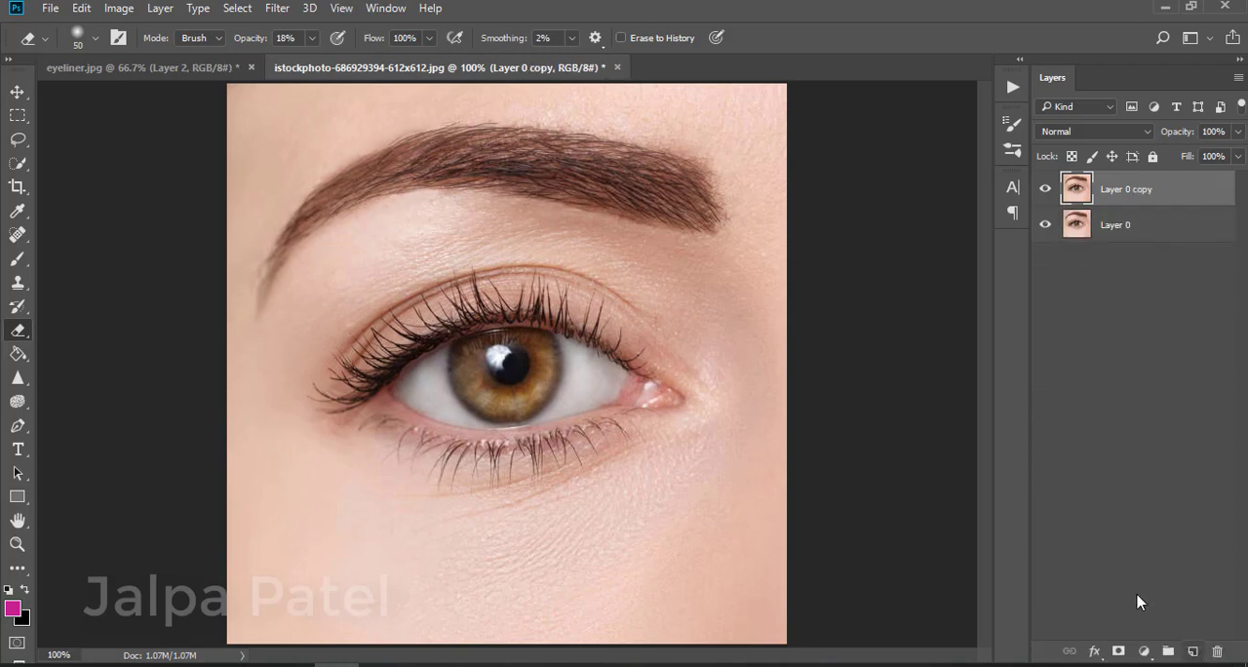
left_click(219, 69)
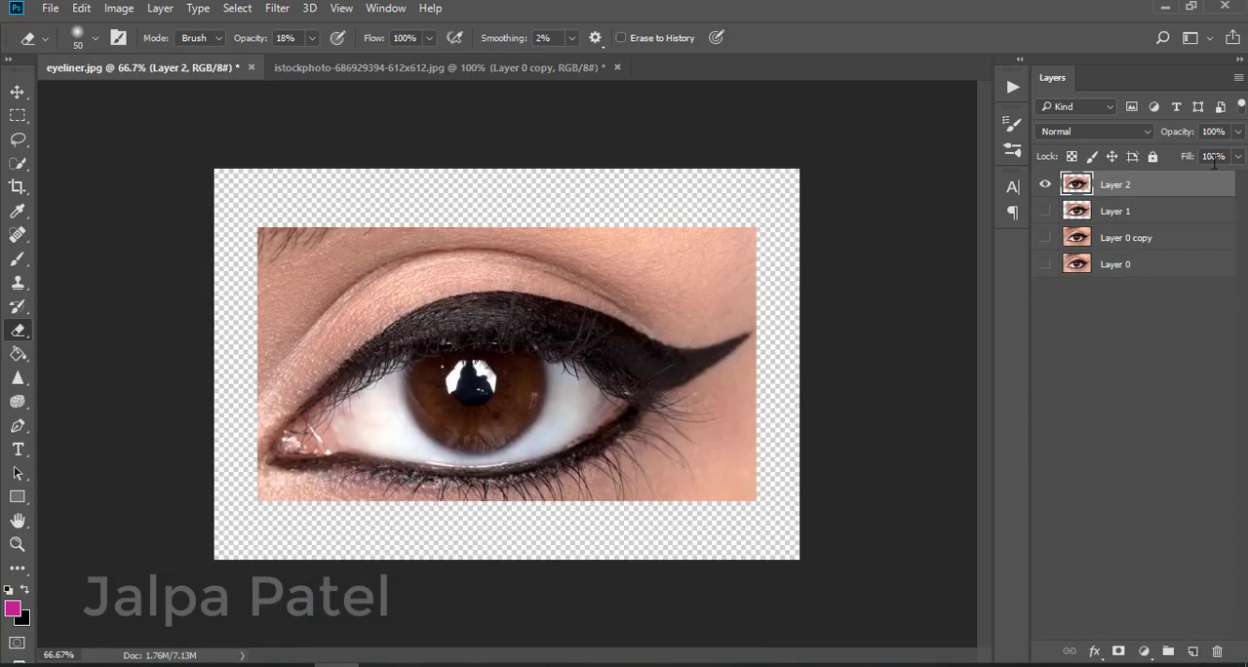
left_click_drag(1199, 185, 515, 321)
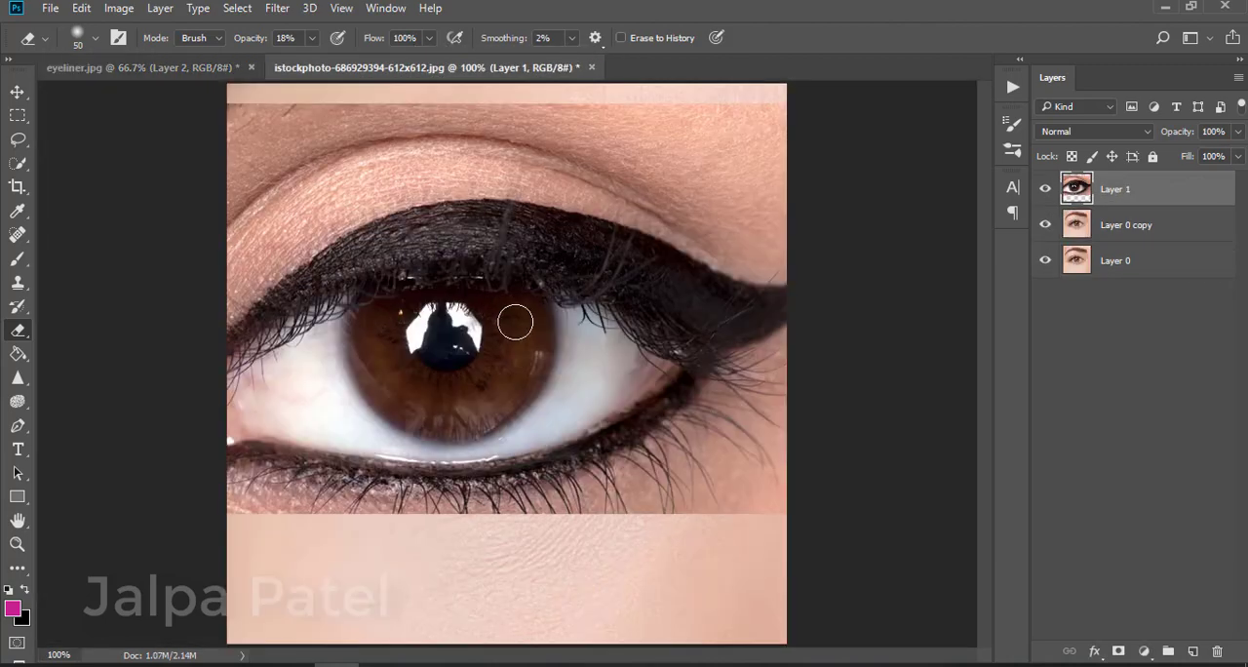
Free-transform the eyeliner layer, shrinking it and flipping it horizontally
key("ctrl+t")
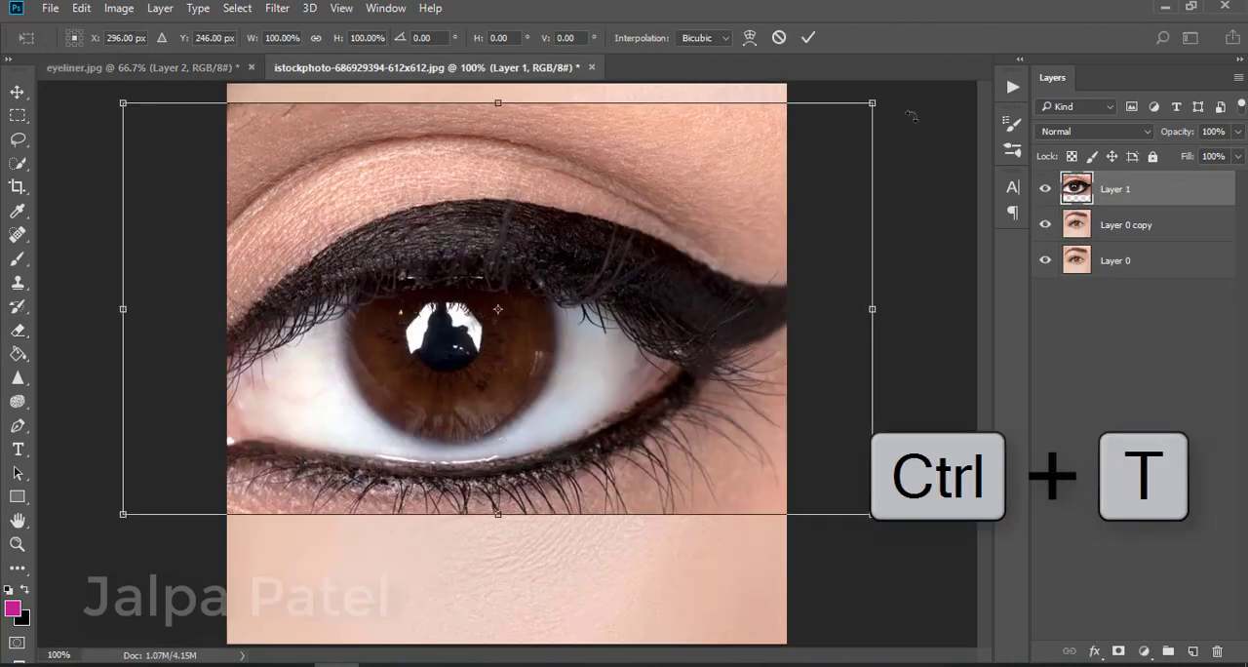
left_click_drag(862, 115, 720, 185)
right_click(637, 299)
left_click(726, 571)
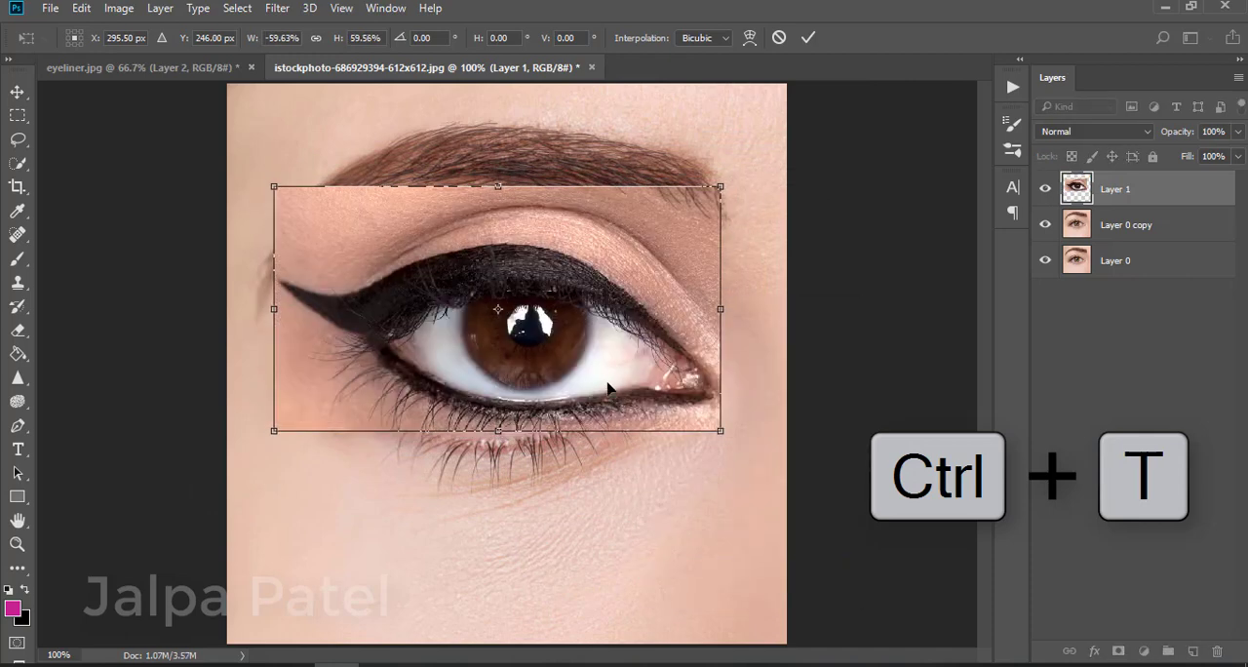
Lower the eyeliner layer's opacity to 40% and move, resize and rotate it to sit over the eye, then commit
left_click(1236, 131)
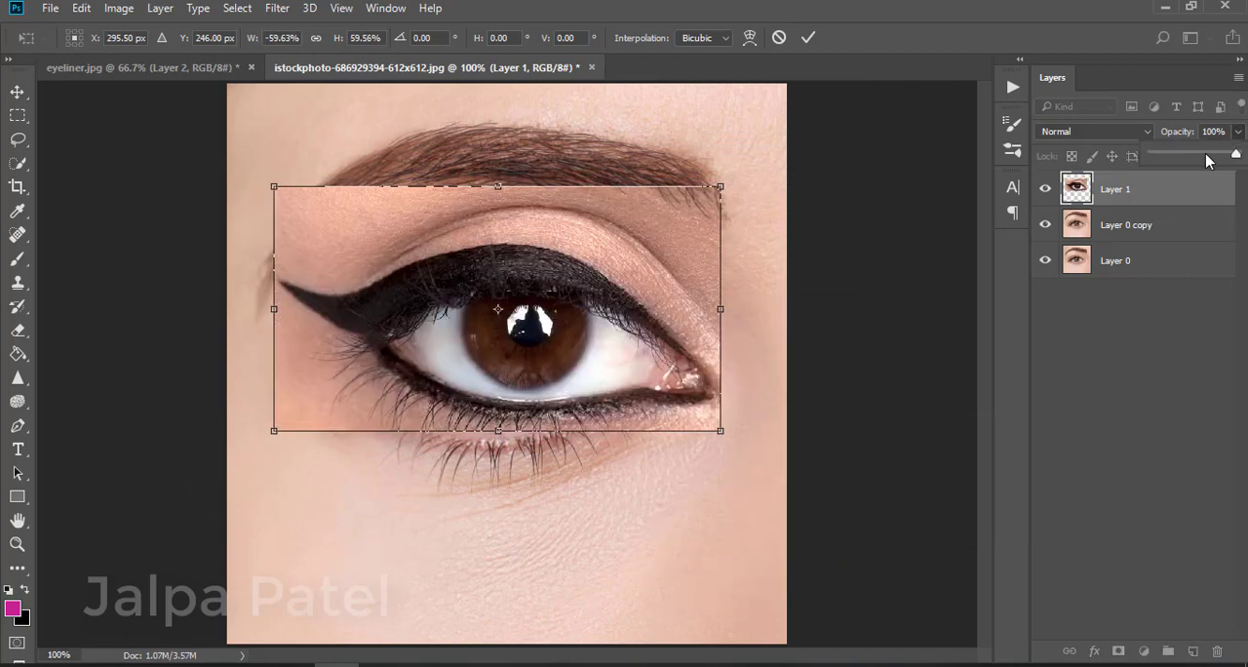
left_click_drag(464, 367, 441, 406)
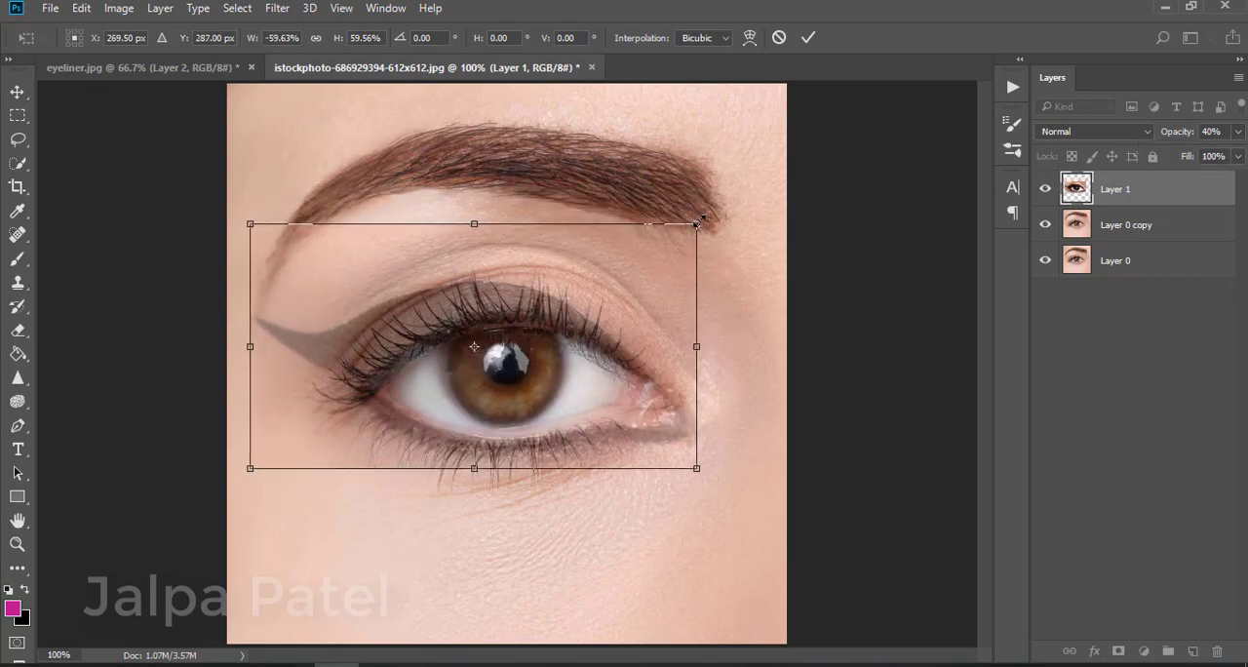
left_click_drag(696, 224, 673, 237)
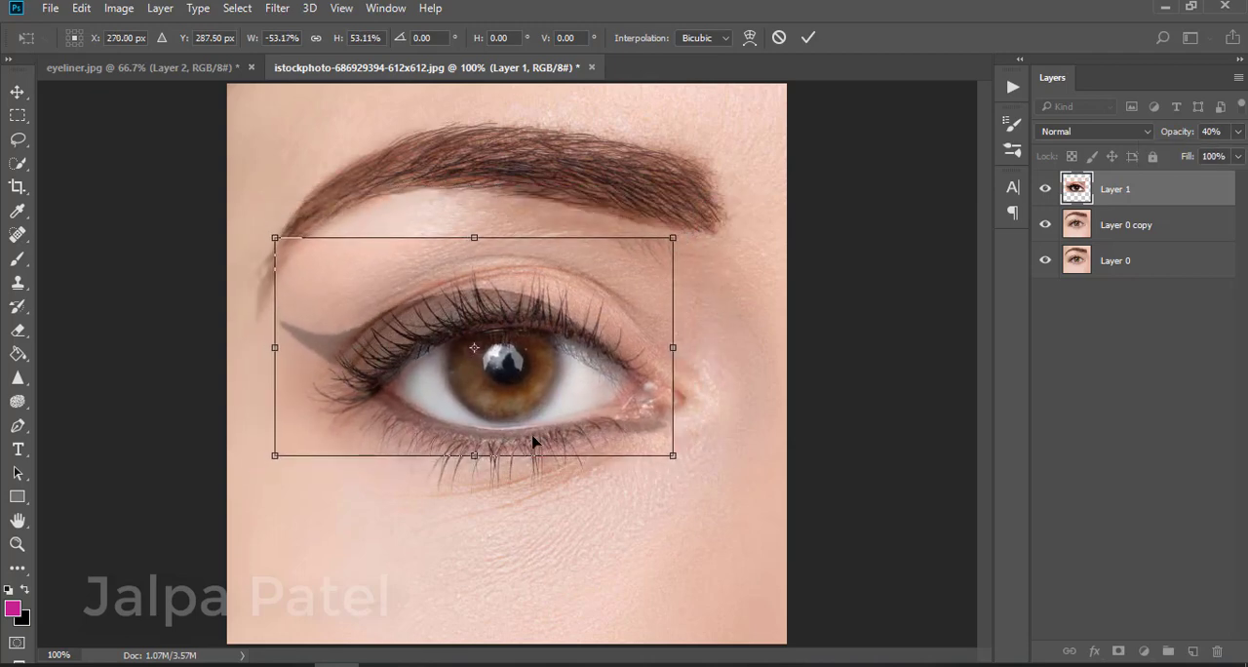
left_click_drag(534, 443, 547, 422)
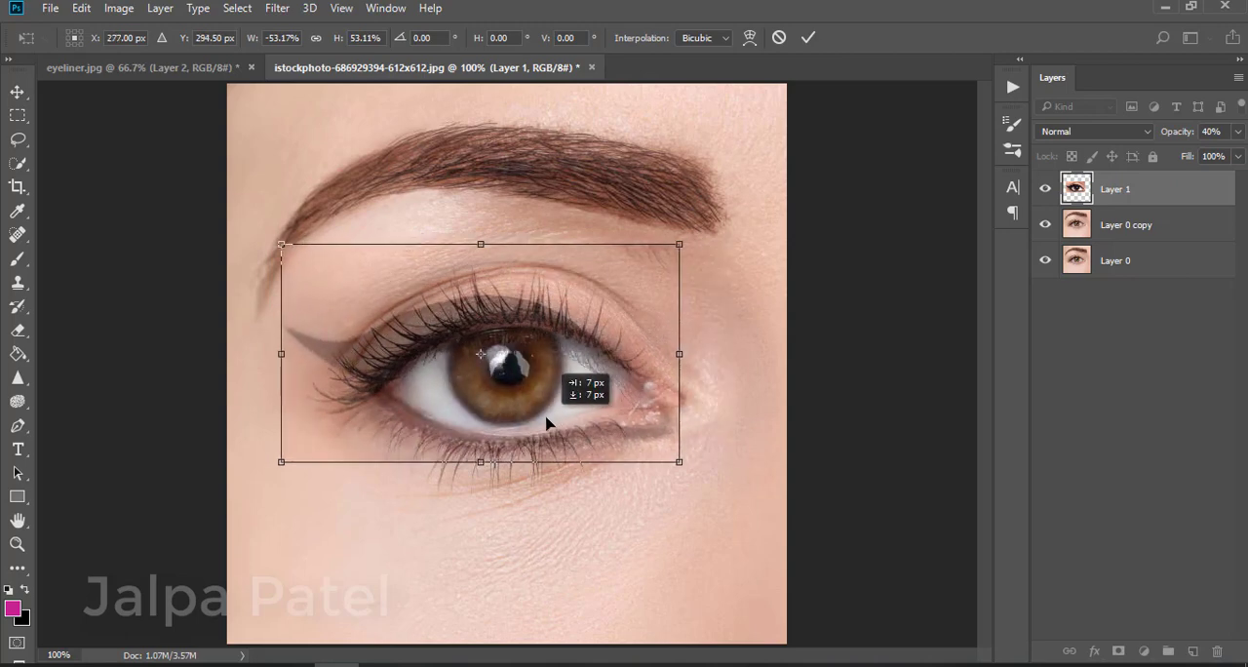
left_click_drag(785, 295, 752, 252)
key("Return")
Raise the eyeliner layer's opacity to 79% and add a layer mask to it
key("e")
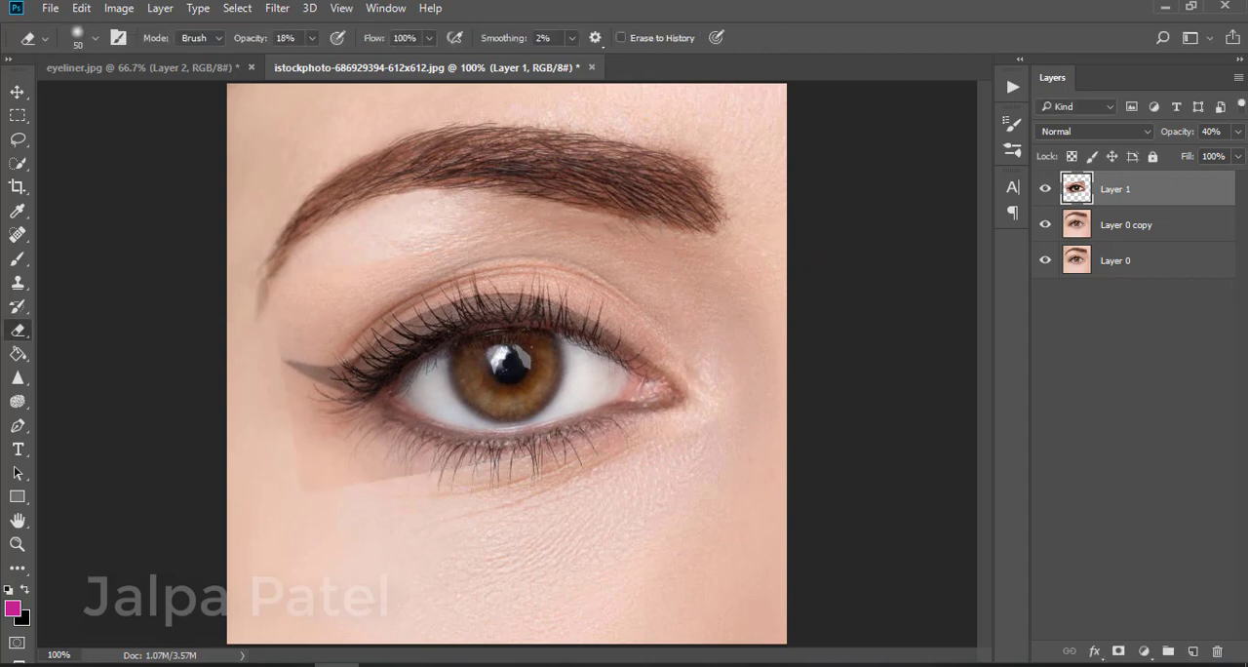
left_click(1238, 132)
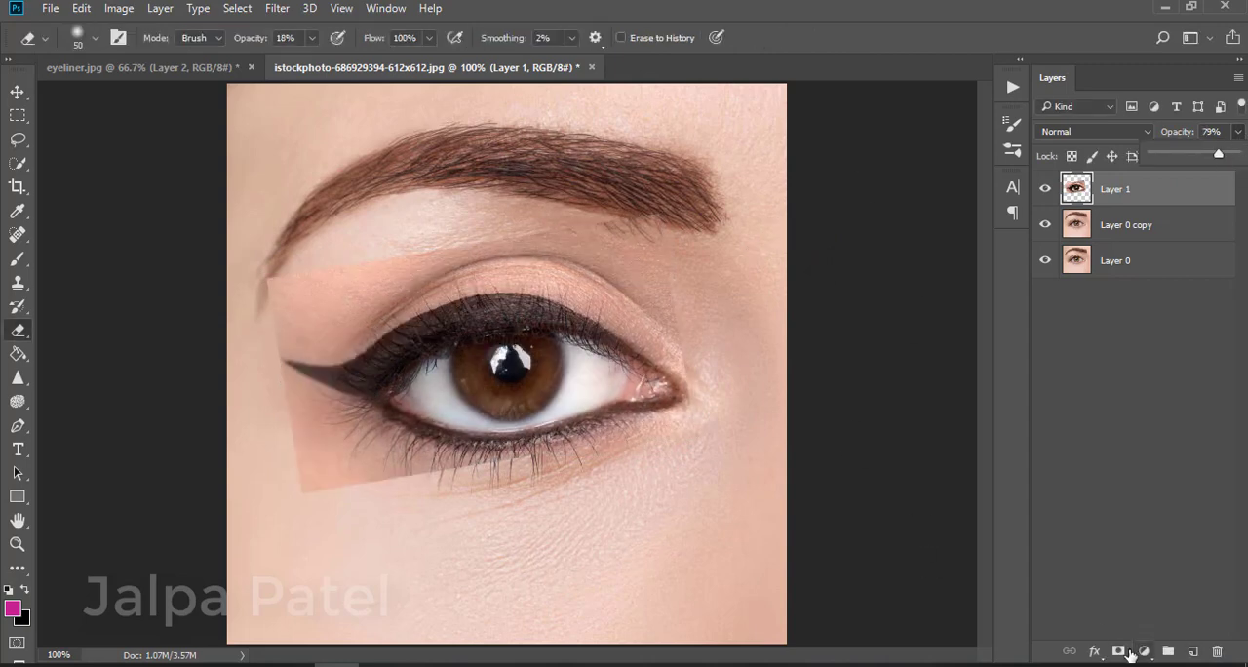
left_click(1121, 650)
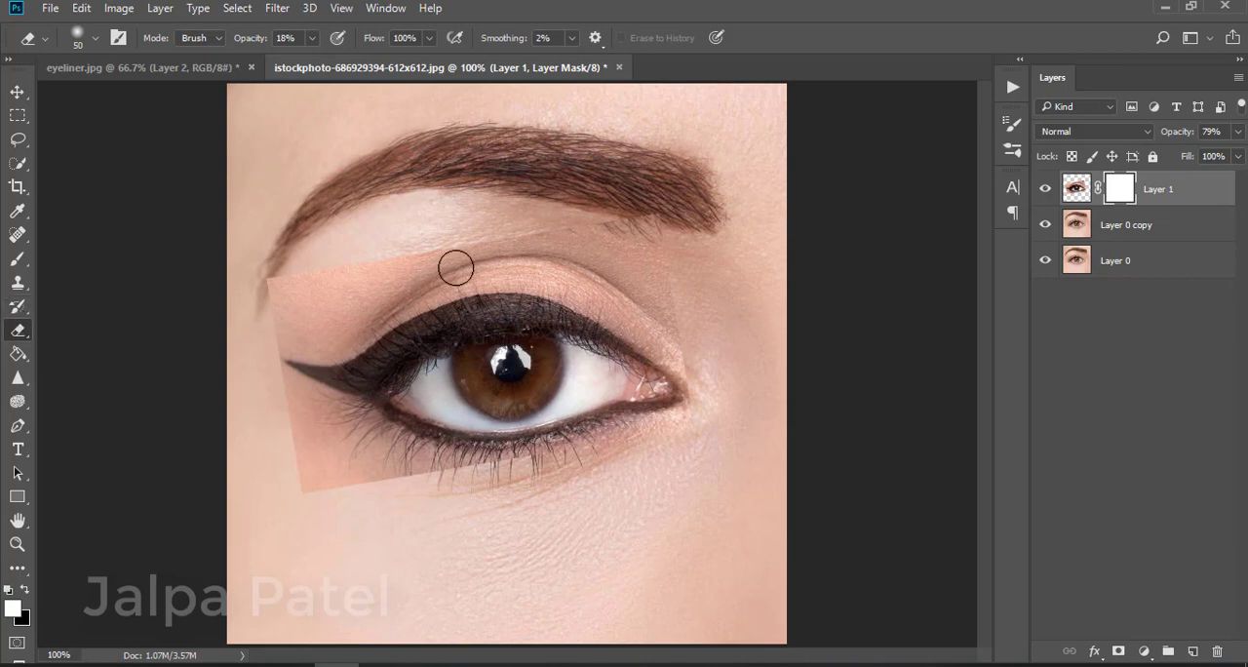
Set the eraser opacity to 100% and erase the mask around the eyeliner to blend away its surrounding skin
left_click_drag(317, 42, 378, 64)
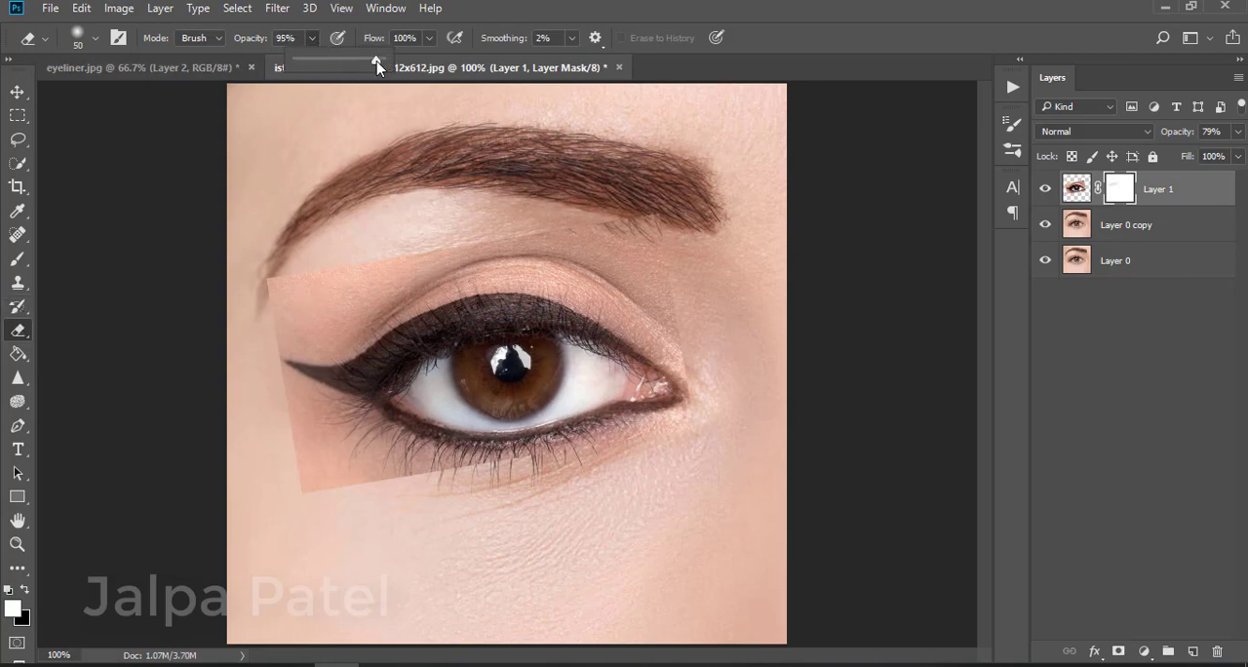
mouse_move(410, 254)
left_mouse_down()
mouse_move(351, 293)
mouse_move(294, 296)
mouse_move(266, 275)
mouse_move(506, 246)
left_mouse_up()
mouse_move(660, 224)
left_mouse_down()
mouse_move(422, 265)
mouse_move(633, 238)
mouse_move(683, 301)
mouse_move(548, 250)
mouse_move(647, 295)
mouse_move(690, 369)
mouse_move(616, 291)
mouse_move(507, 264)
mouse_move(281, 338)
mouse_move(329, 312)
mouse_move(363, 309)
mouse_move(253, 366)
mouse_move(335, 421)
mouse_move(281, 440)
mouse_move(343, 457)
mouse_move(303, 403)
mouse_move(318, 489)
mouse_move(292, 480)
mouse_move(300, 418)
mouse_move(347, 469)
mouse_move(466, 460)
mouse_move(371, 455)
mouse_move(446, 482)
mouse_move(647, 432)
mouse_move(726, 368)
left_mouse_up()
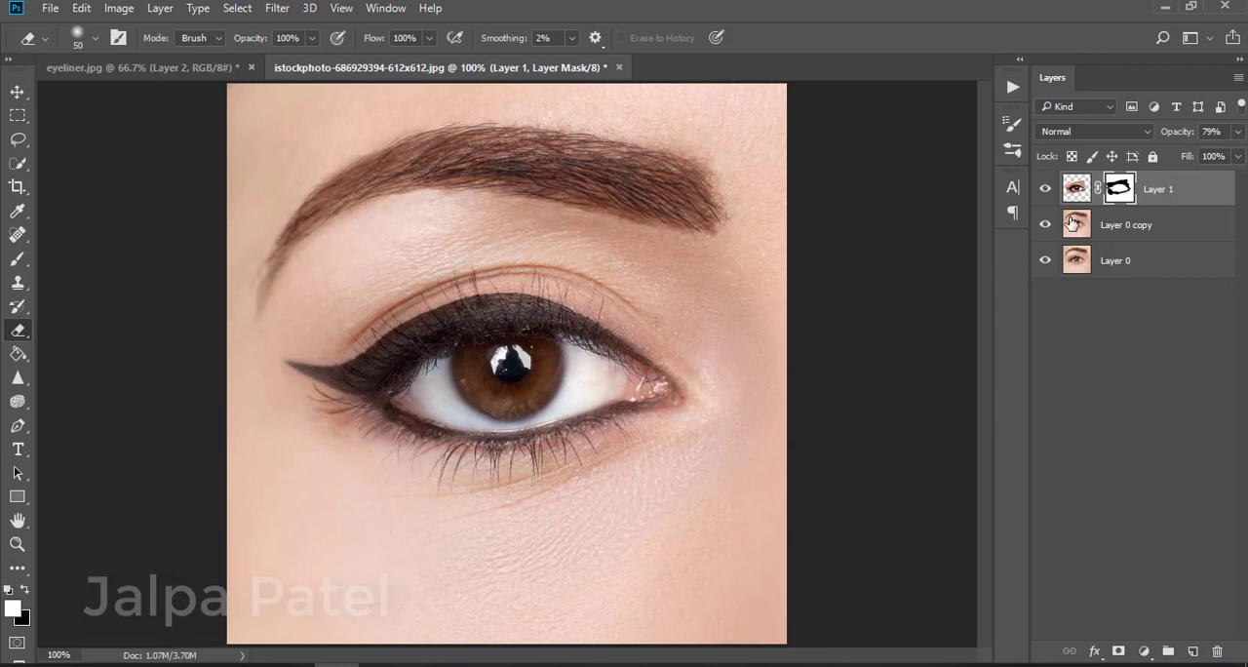
Hide the underlying eye layers and set the eyeliner layer's opacity to 100%
left_click(1044, 262)
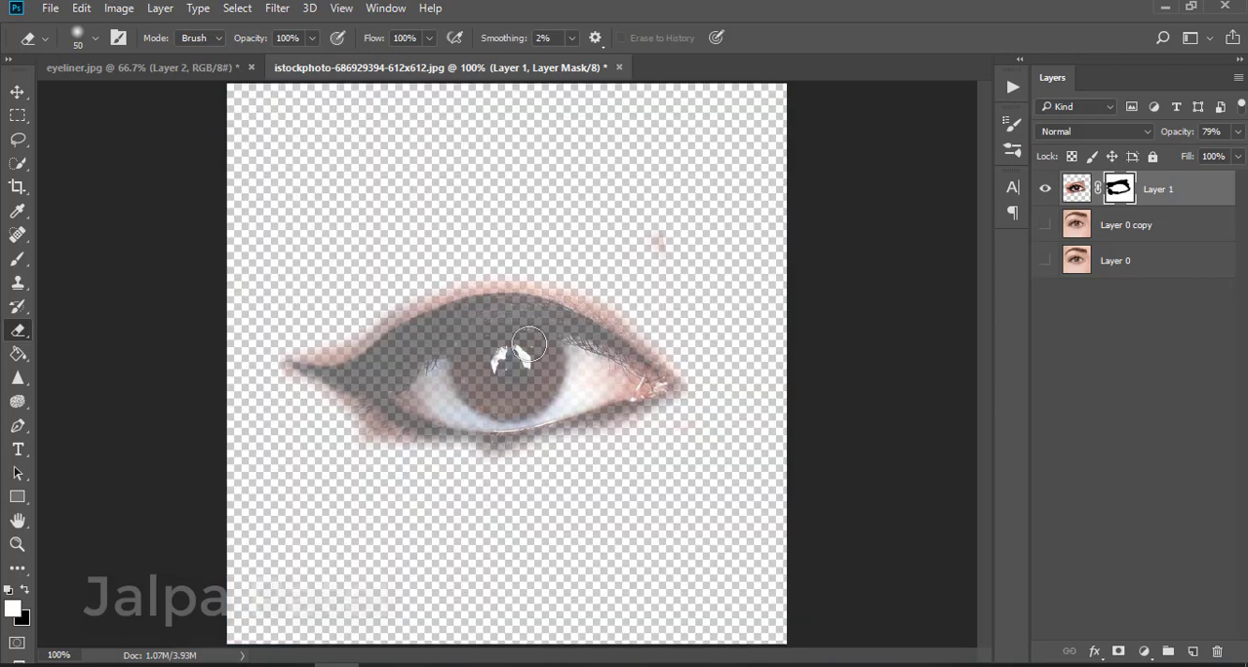
left_click(1238, 131)
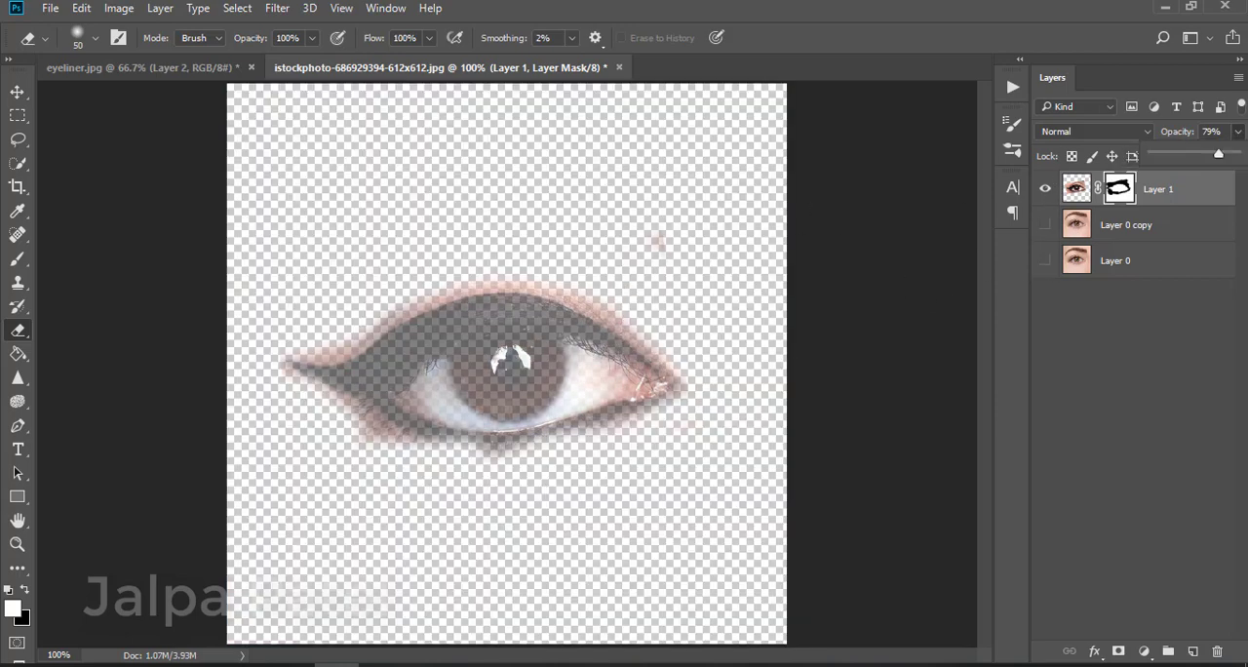
left_click_drag(1236, 156, 1243, 156)
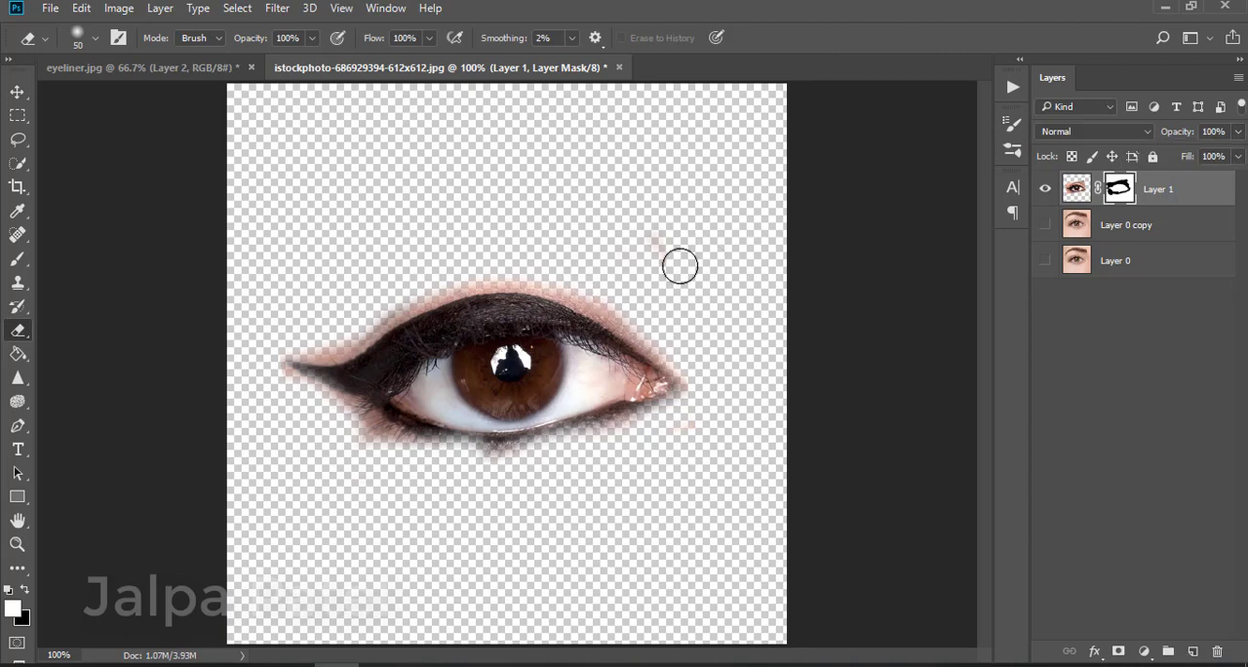
Erase the iris and eyeball area from the eyeliner layer's mask
mouse_move(607, 376)
left_mouse_down()
mouse_move(509, 367)
mouse_move(445, 394)
mouse_move(590, 379)
mouse_move(510, 405)
mouse_move(460, 397)
mouse_move(345, 417)
mouse_move(420, 451)
left_mouse_up()
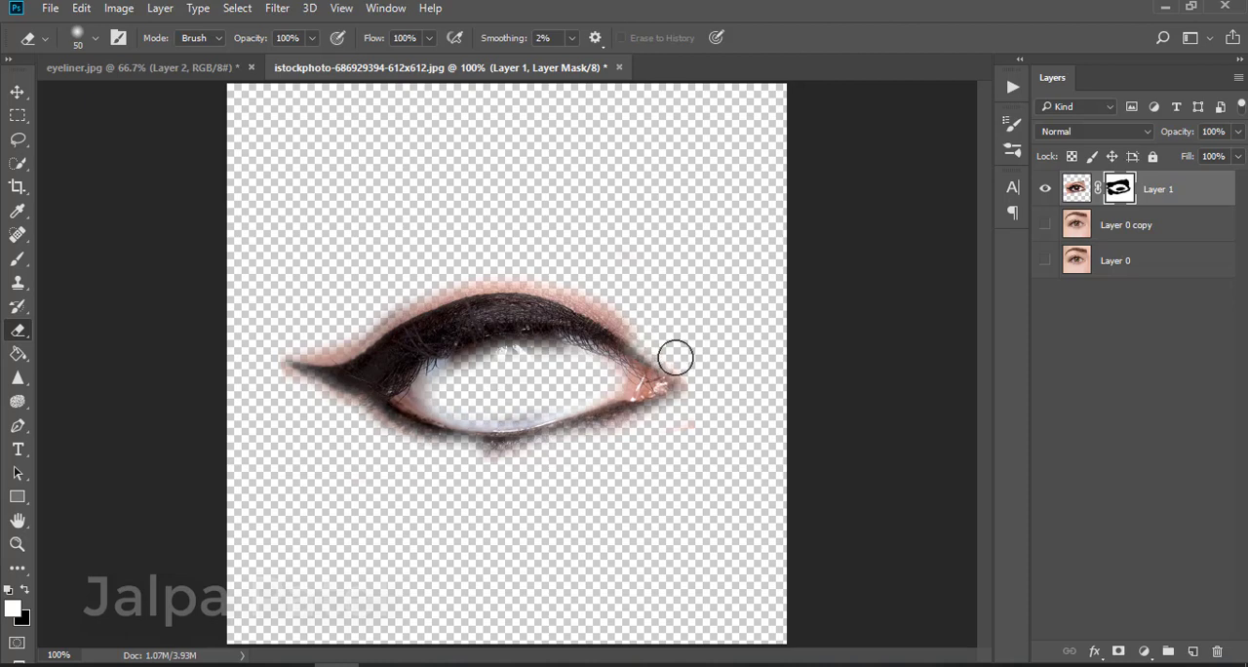
mouse_move(649, 295)
left_mouse_down()
mouse_move(641, 325)
mouse_move(555, 277)
mouse_move(464, 275)
mouse_move(334, 341)
mouse_move(283, 366)
left_mouse_up()
Switch to the Brush at 100% opacity and paint the mask back along the lower lash line and inner corner
left_click(16, 259)
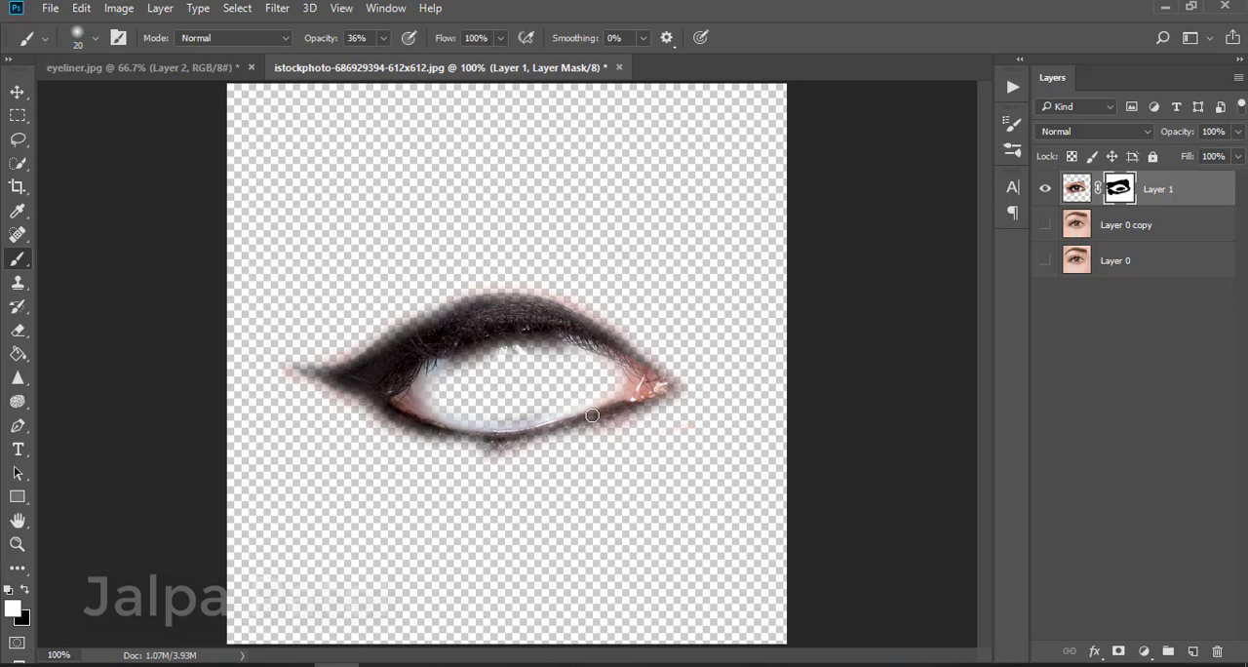
left_click(381, 39)
mouse_move(628, 404)
left_mouse_down()
mouse_move(527, 435)
mouse_move(453, 442)
mouse_move(399, 426)
left_mouse_up()
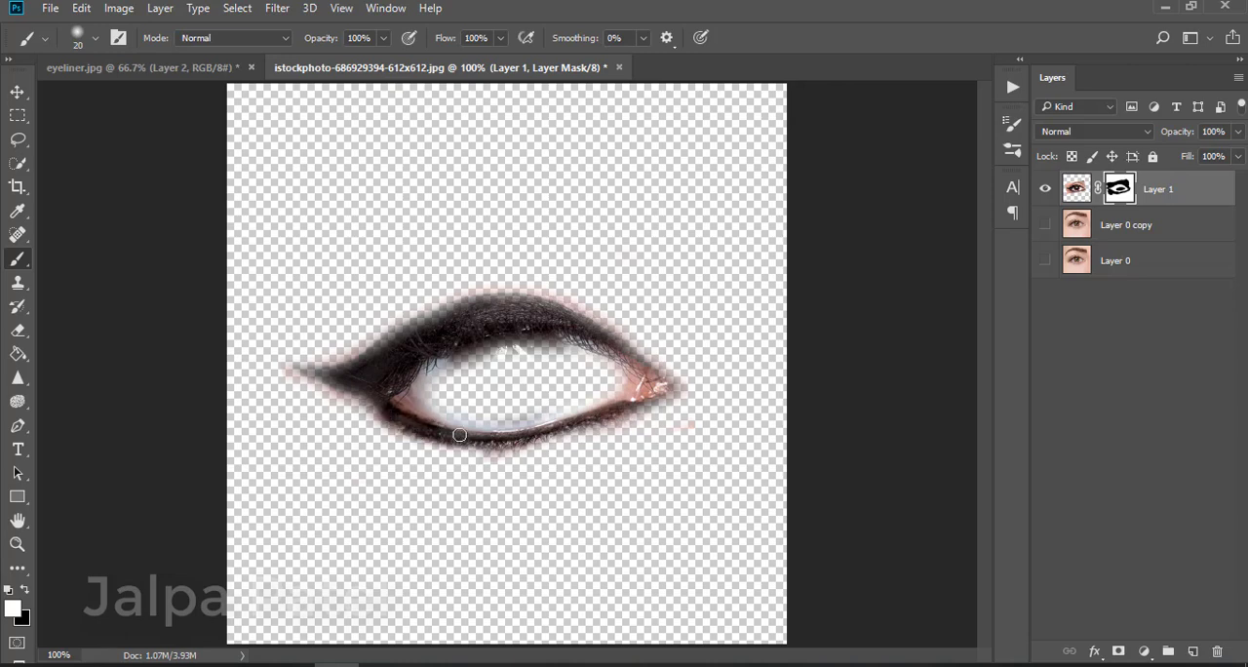
mouse_move(532, 432)
left_mouse_down()
mouse_move(607, 416)
mouse_move(534, 442)
left_mouse_up()
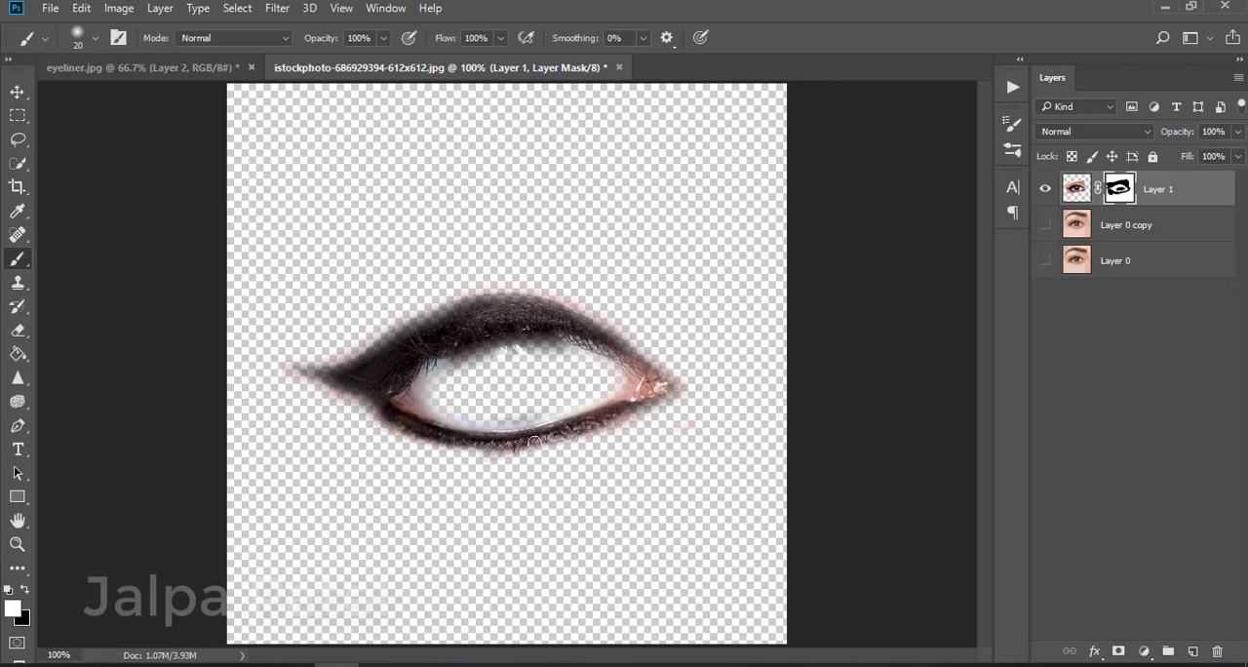
mouse_move(607, 417)
left_mouse_down()
mouse_move(670, 384)
mouse_move(581, 424)
left_mouse_up()
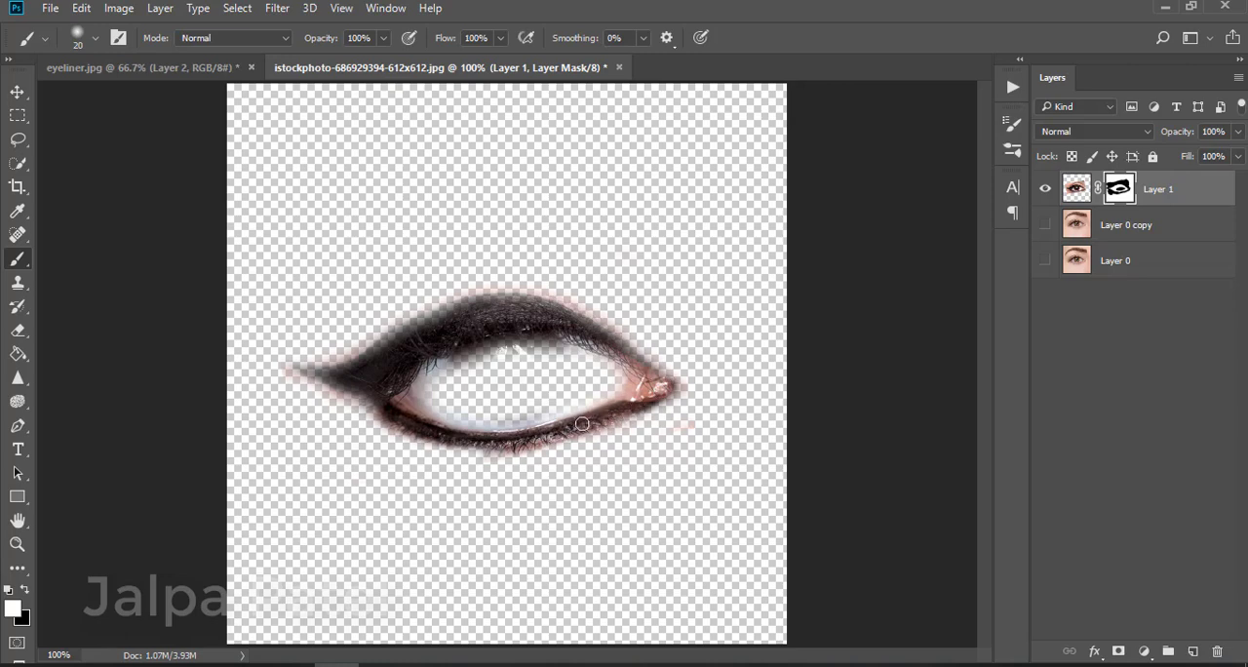
left_click_drag(616, 337, 654, 368)
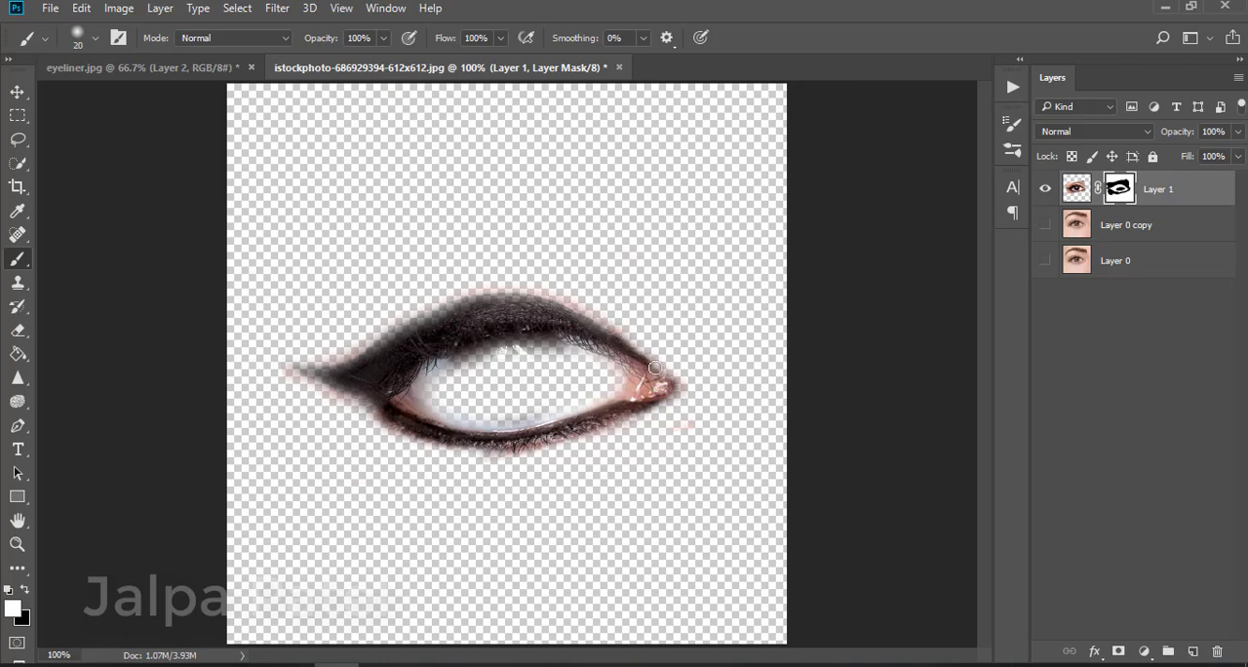
Erase the remaining skin and eye whites from the mask, leaving only the liner outline
left_click(18, 329)
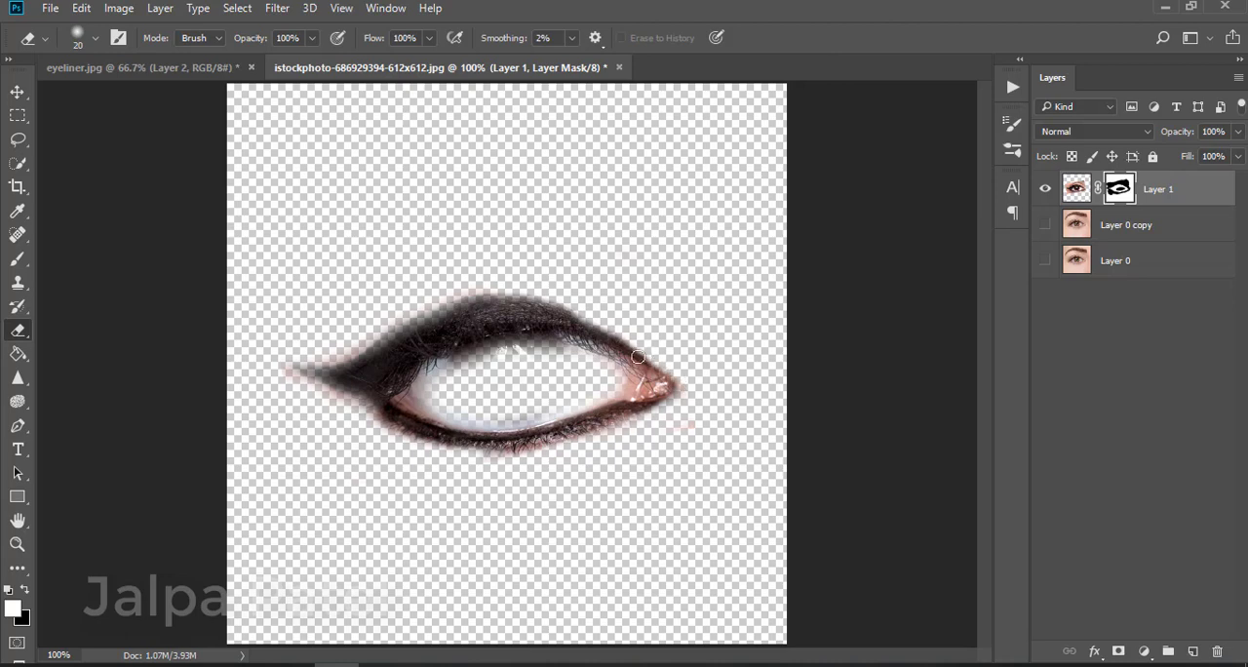
left_click_drag(489, 289, 382, 326)
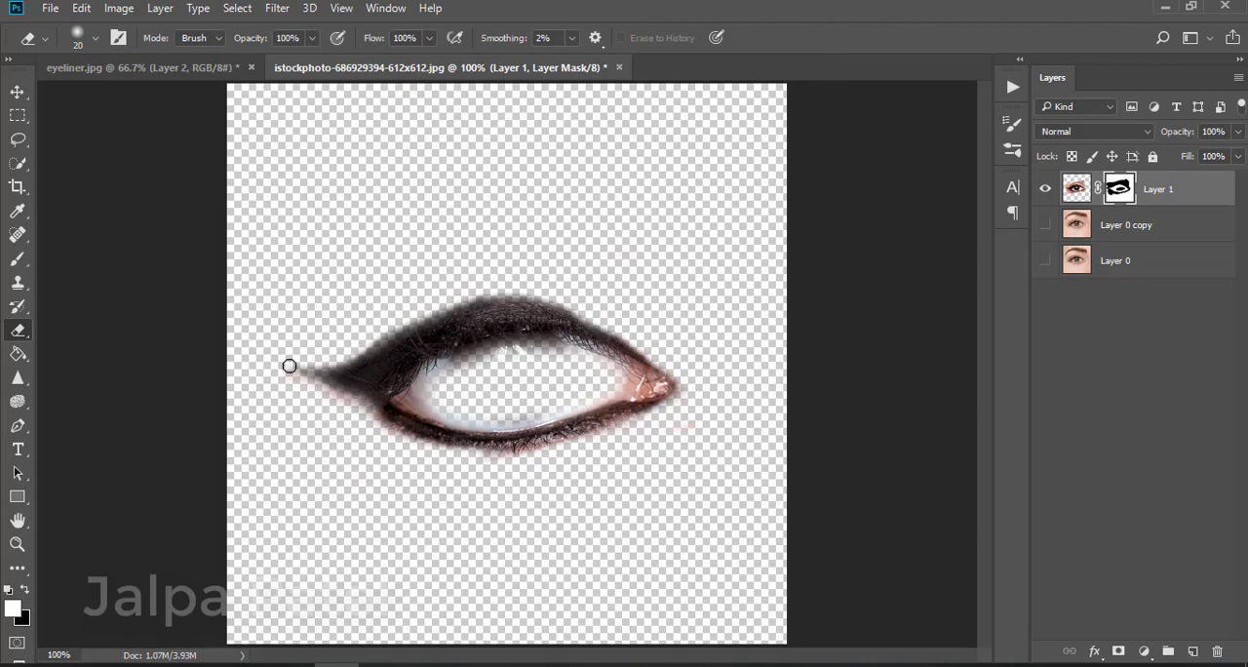
mouse_move(316, 387)
left_mouse_down()
mouse_move(431, 449)
mouse_move(509, 454)
mouse_move(691, 396)
left_mouse_up()
mouse_move(570, 435)
left_mouse_down()
mouse_move(608, 418)
mouse_move(666, 440)
left_mouse_up()
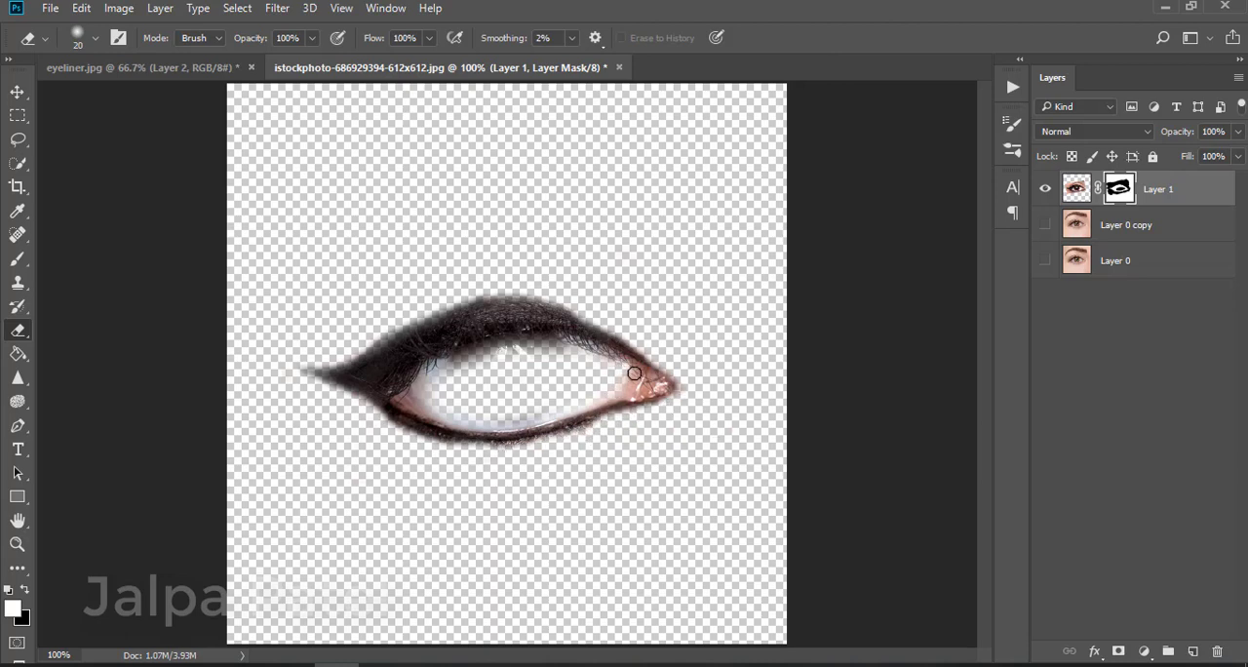
mouse_move(634, 373)
left_mouse_down()
mouse_move(637, 388)
mouse_move(582, 402)
left_mouse_up()
left_click_drag(405, 395, 464, 420)
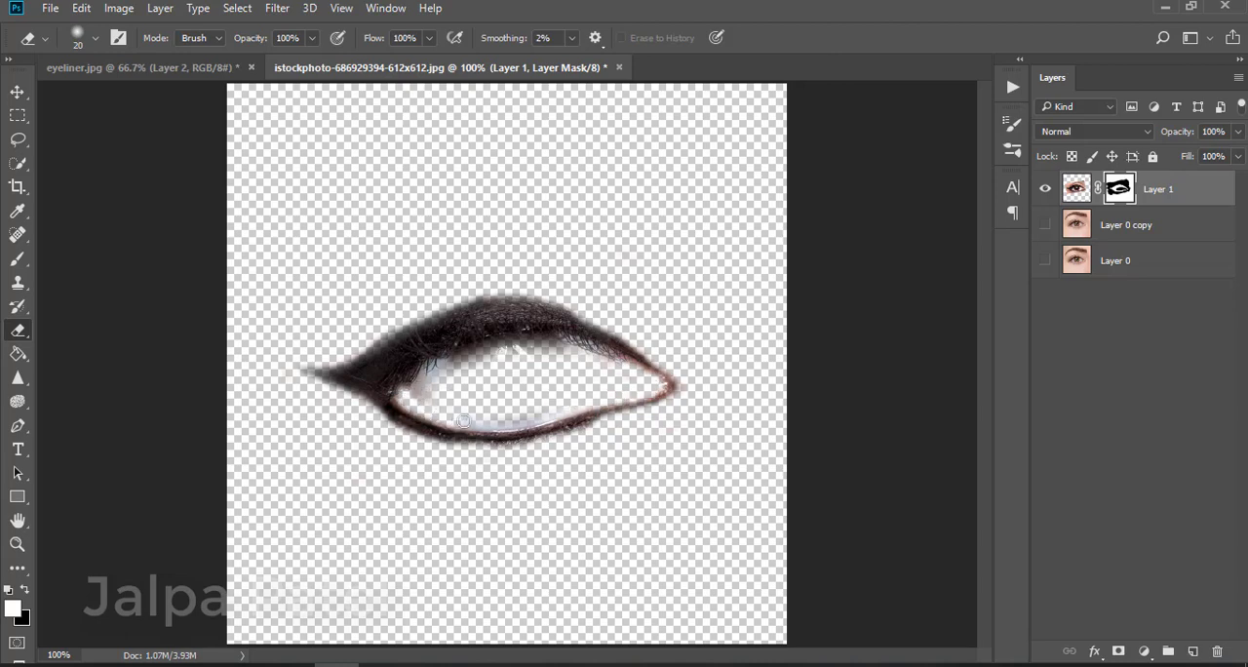
mouse_move(462, 355)
left_mouse_down()
mouse_move(410, 392)
mouse_move(433, 393)
mouse_move(453, 374)
mouse_move(408, 393)
mouse_move(449, 364)
mouse_move(486, 357)
mouse_move(390, 364)
left_mouse_up()
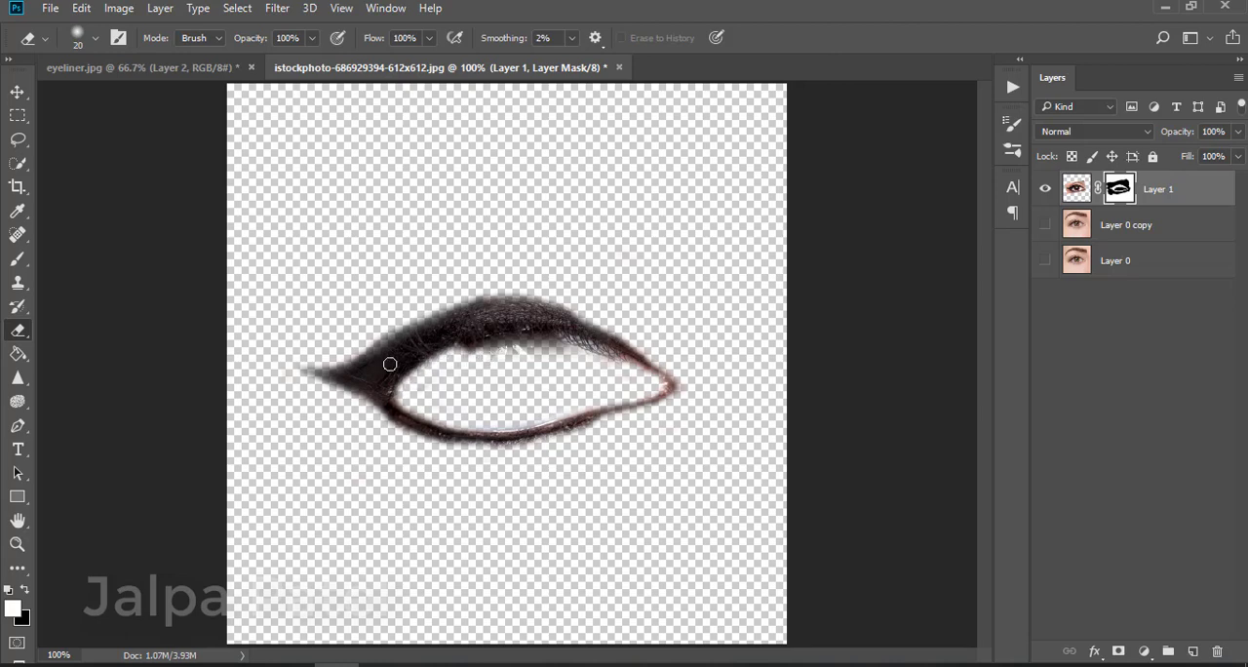
Paint the mask back along the wing, upper lid and lower lash line with the Brush
left_click(18, 258)
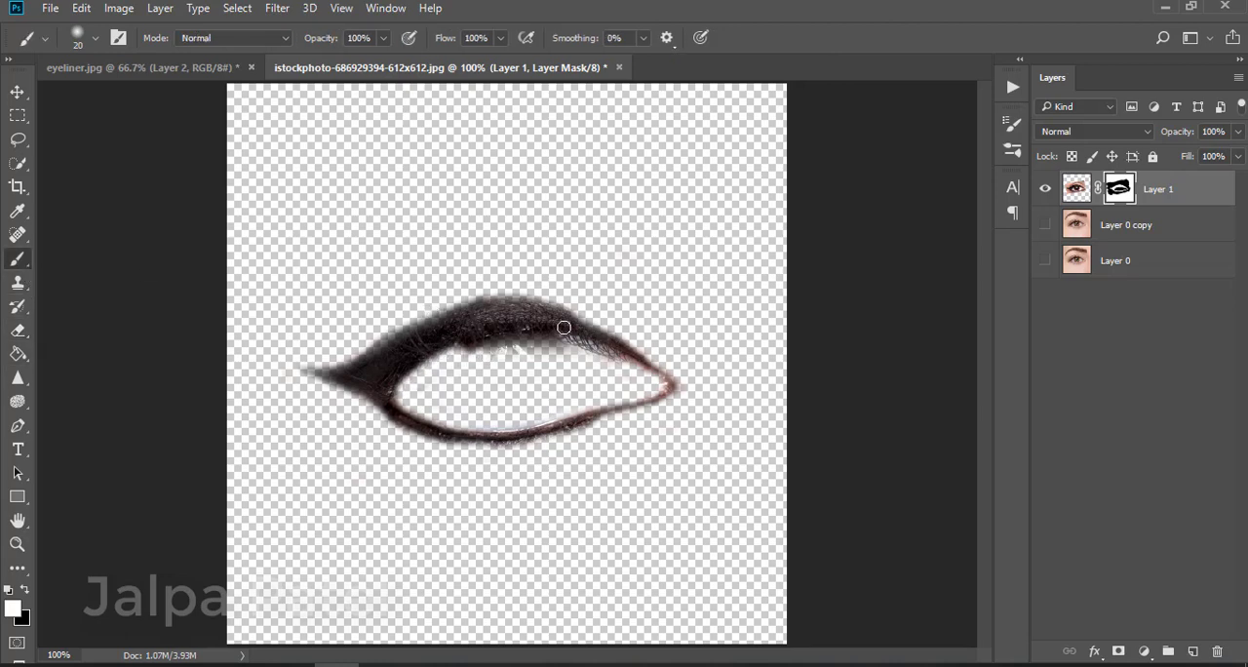
mouse_move(449, 327)
left_mouse_down()
mouse_move(479, 307)
mouse_move(319, 374)
left_mouse_up()
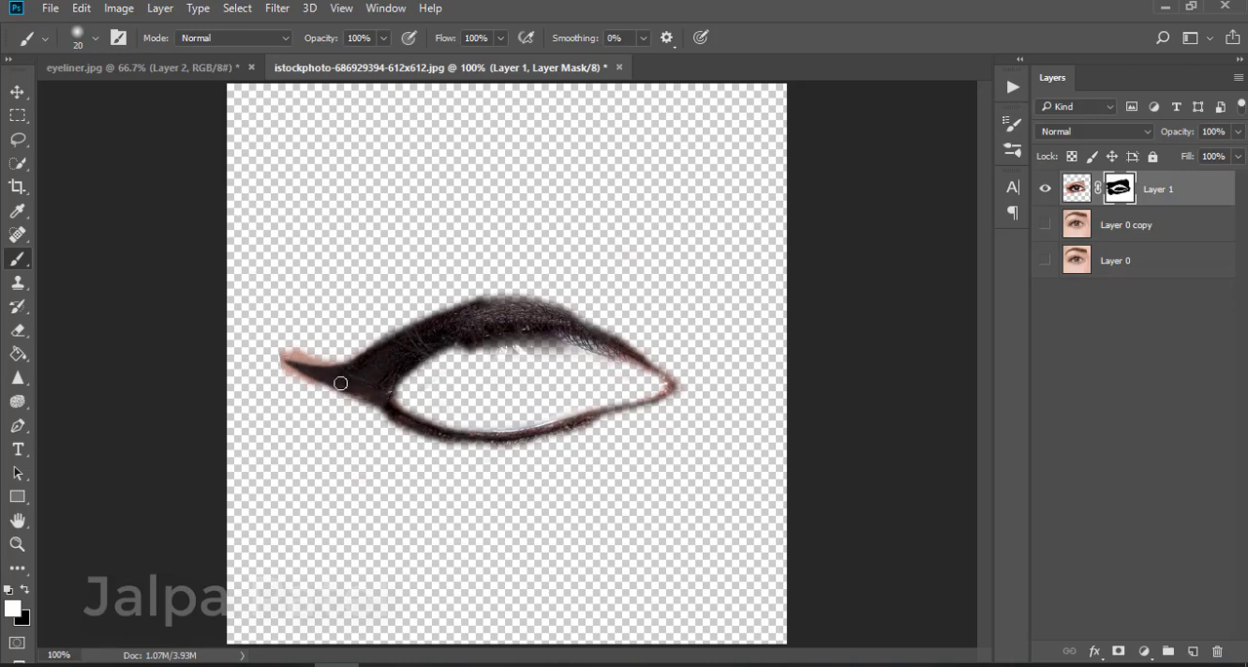
left_click_drag(403, 421, 455, 437)
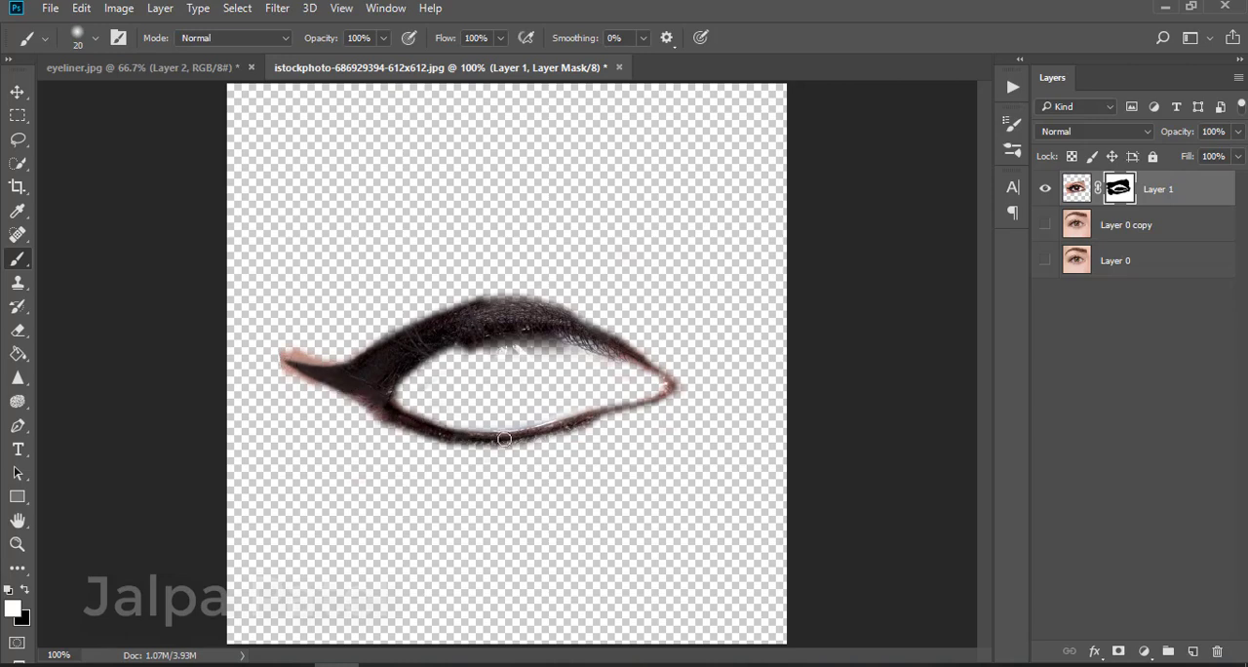
mouse_move(600, 410)
left_mouse_down()
mouse_move(668, 397)
mouse_move(566, 431)
left_mouse_up()
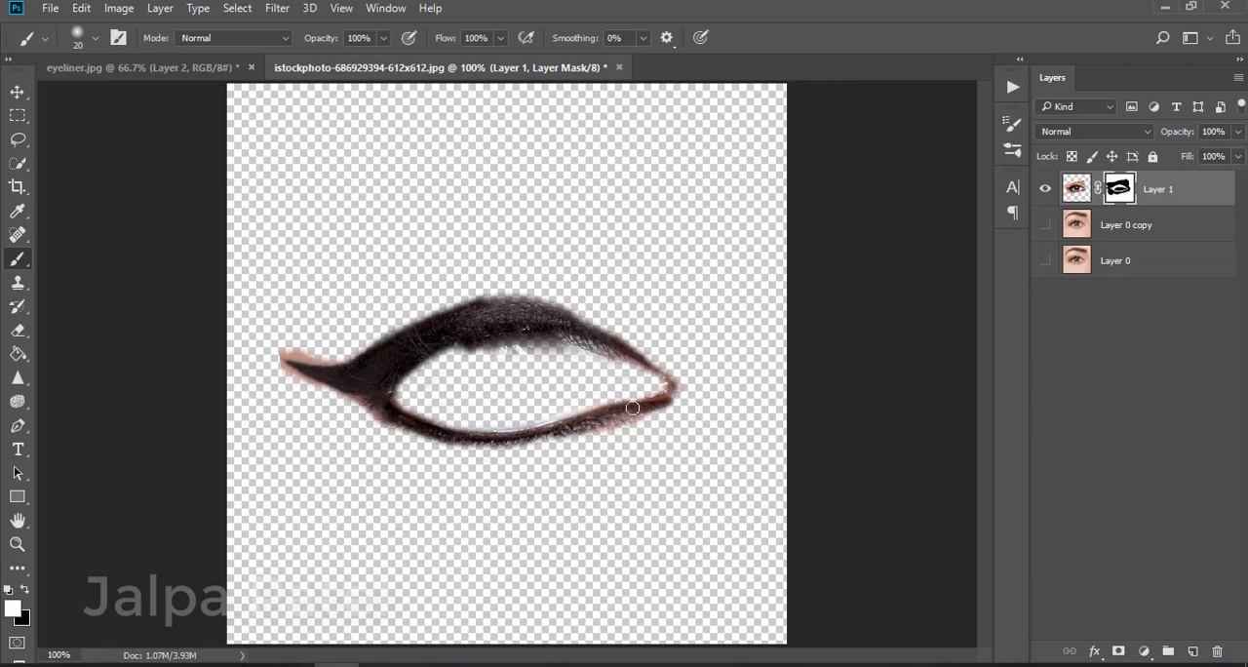
mouse_move(632, 408)
left_mouse_down()
mouse_move(495, 443)
mouse_move(447, 442)
mouse_move(383, 412)
left_mouse_up()
left_click_drag(541, 316, 667, 371)
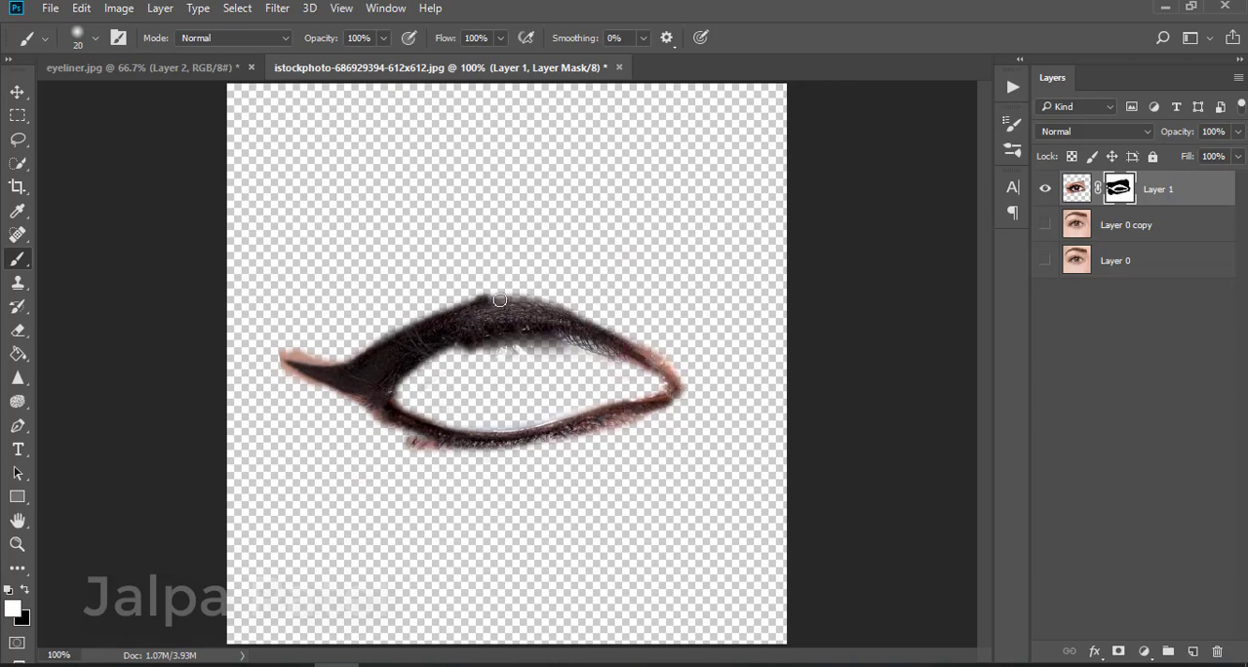
mouse_move(499, 300)
left_mouse_down()
mouse_move(618, 341)
mouse_move(565, 311)
mouse_move(459, 306)
mouse_move(321, 360)
left_mouse_up()
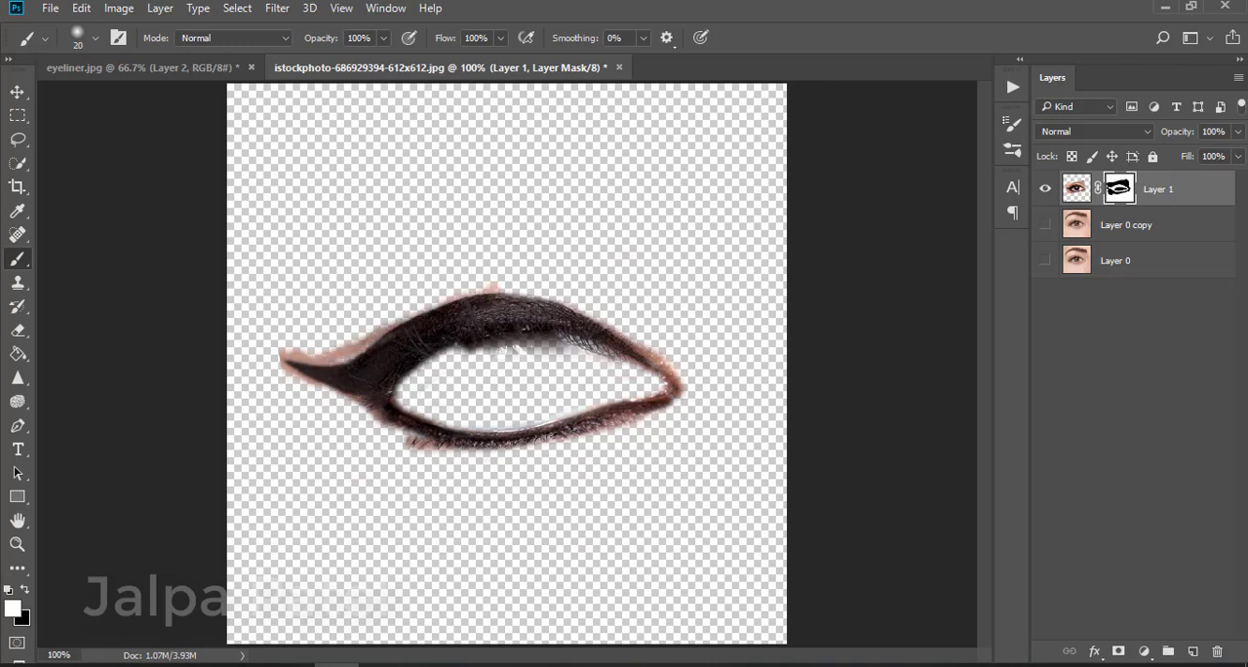
Erase the skin-coloured fringe around the wing, upper liner and lower lash line from the eyeliner layer's mask
left_click(18, 329)
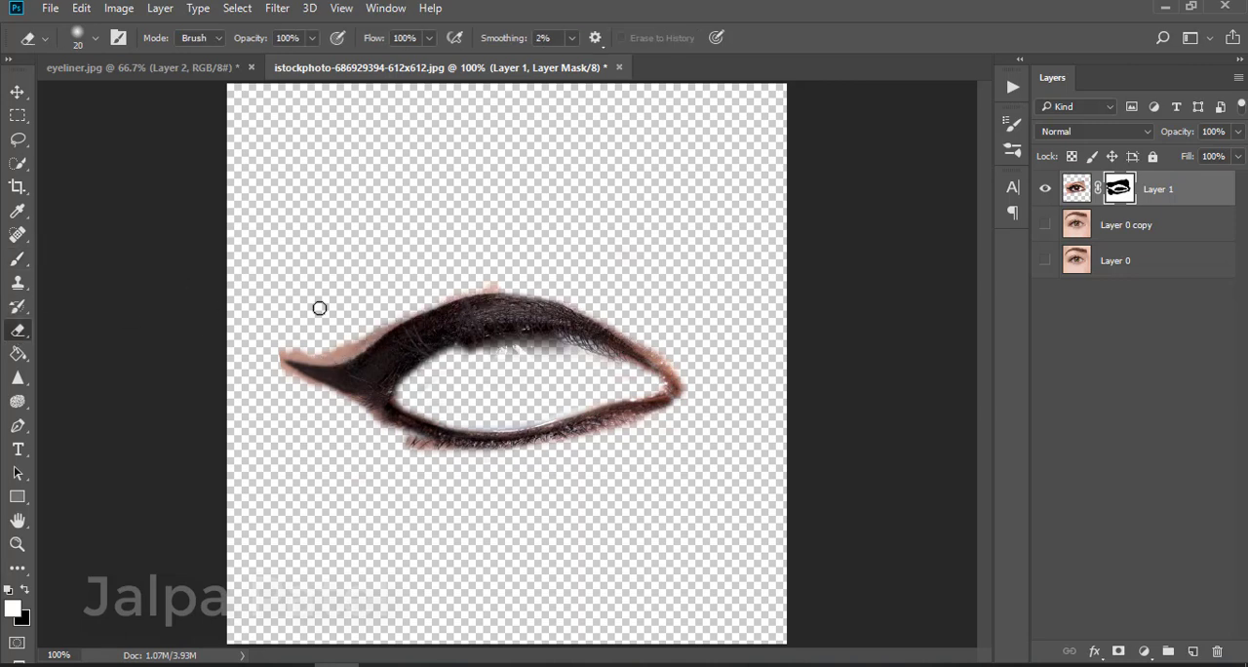
left_click_drag(389, 318, 339, 343)
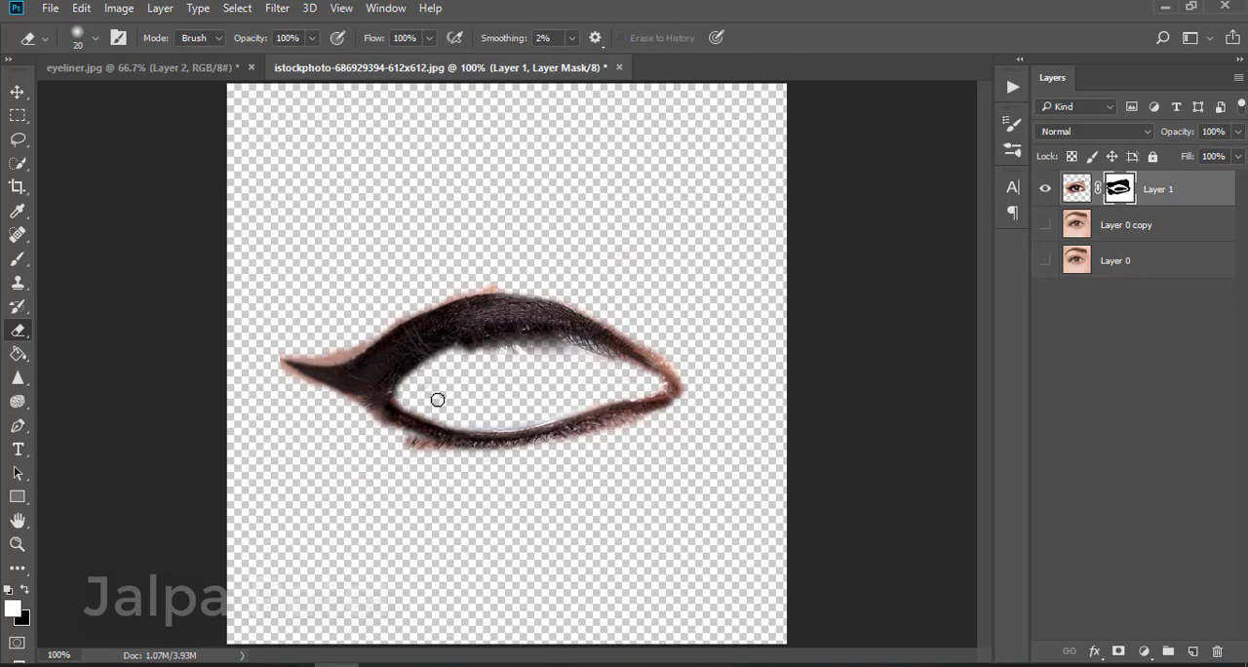
key("ctrl+plus")
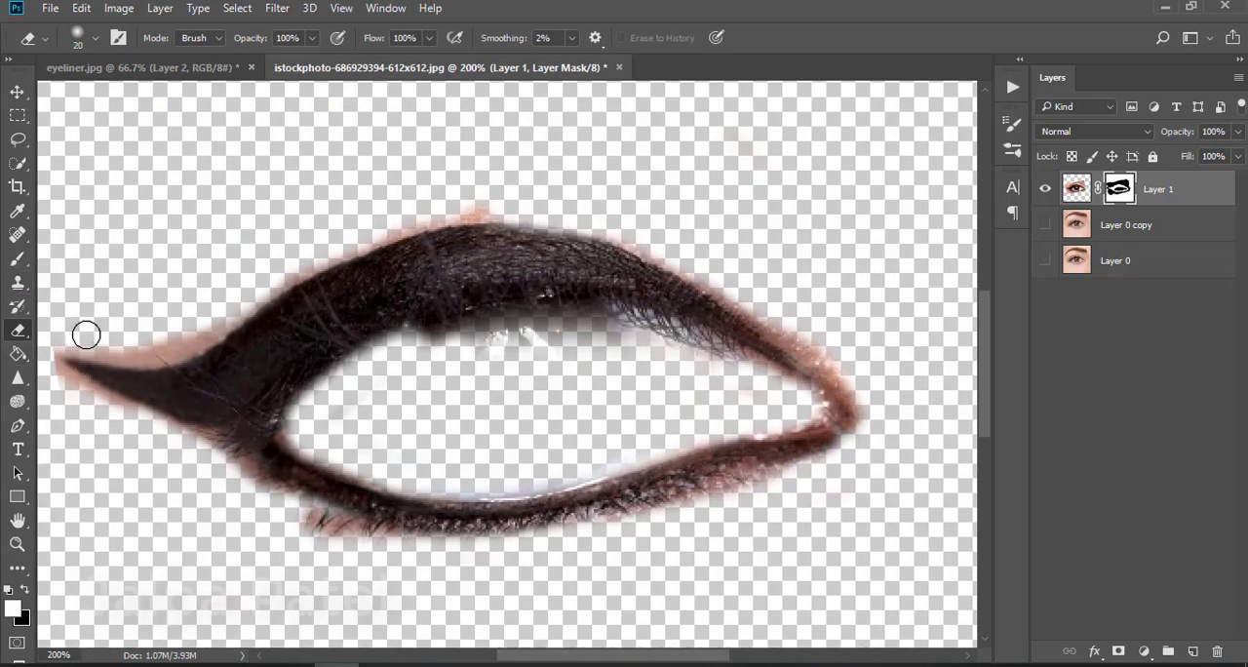
mouse_move(86, 334)
left_mouse_down()
mouse_move(200, 318)
mouse_move(162, 338)
mouse_move(133, 328)
mouse_move(214, 309)
mouse_move(144, 350)
mouse_move(75, 337)
mouse_move(137, 354)
mouse_move(437, 214)
mouse_move(548, 212)
left_mouse_up()
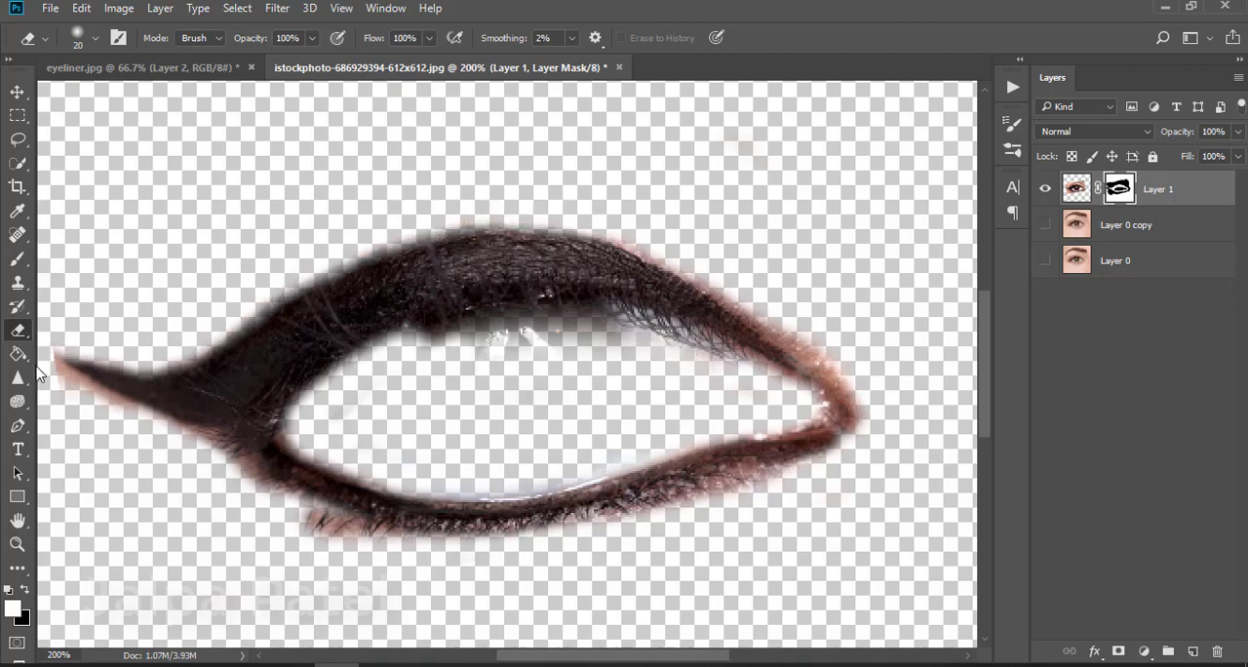
mouse_move(48, 364)
left_mouse_down()
mouse_move(228, 454)
mouse_move(273, 502)
mouse_move(390, 554)
mouse_move(380, 552)
left_mouse_up()
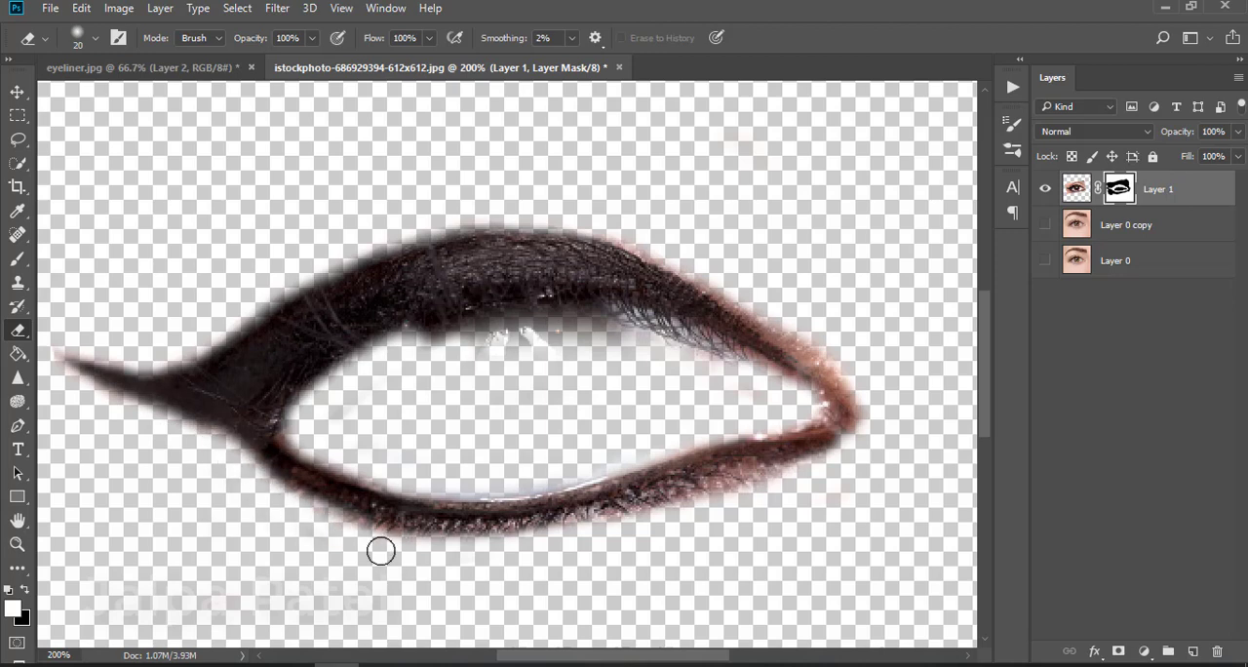
mouse_move(618, 220)
left_mouse_down()
mouse_move(696, 258)
mouse_move(845, 388)
left_mouse_up()
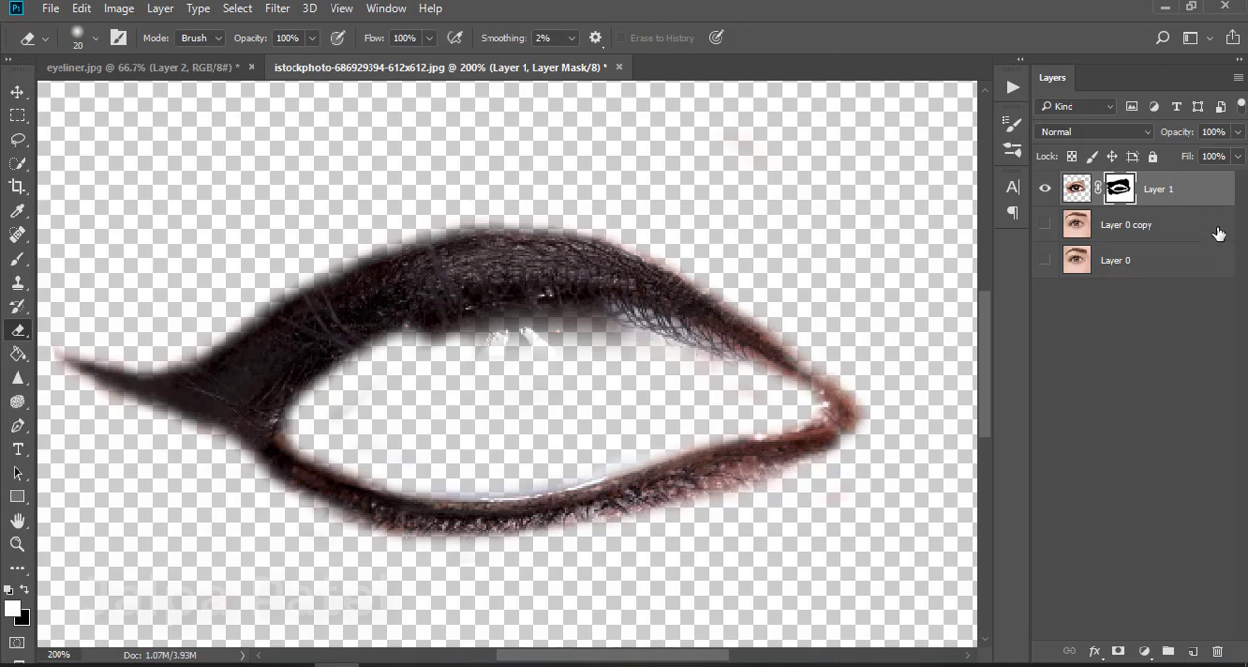
Show the portrait copy layer and paint the mask back along the upper lid, inner corner and lower lash line
left_click(1046, 225)
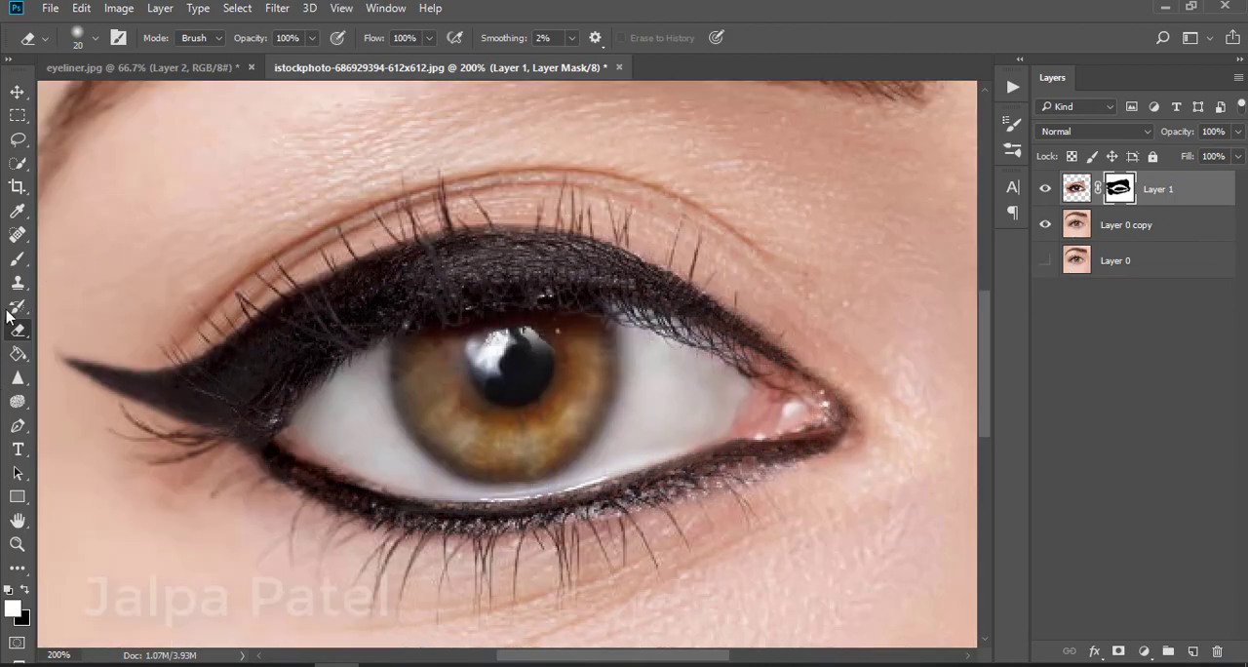
left_click(17, 258)
left_click(18, 329)
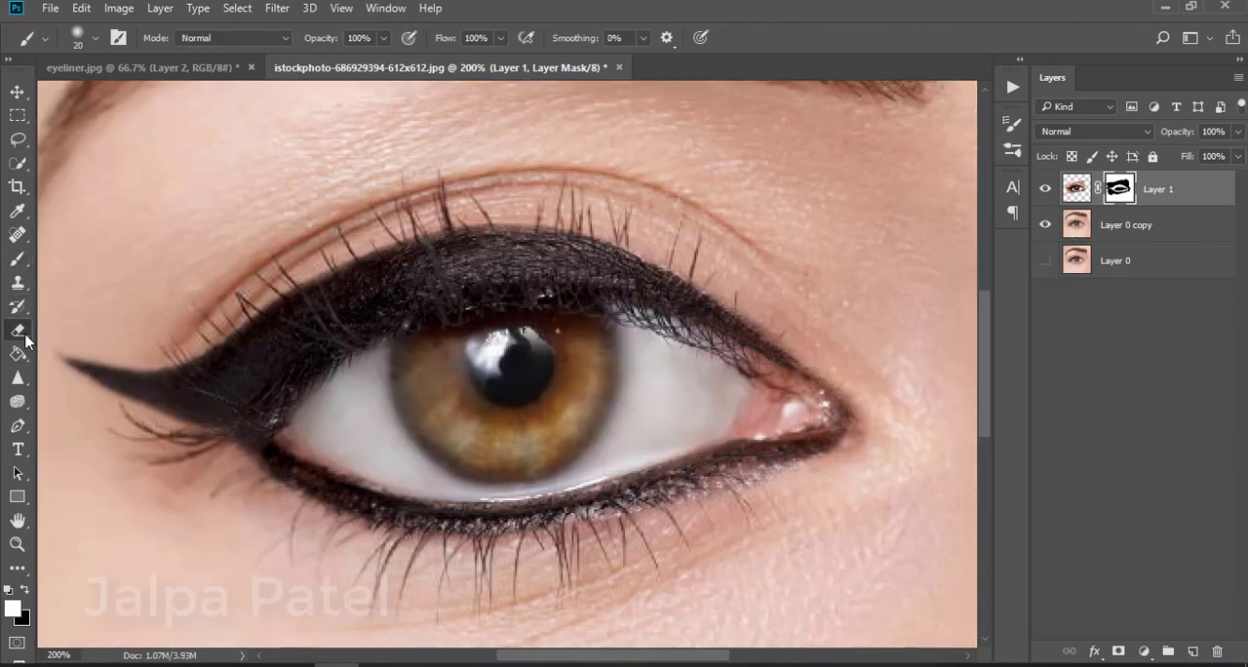
left_click(19, 263)
left_click_drag(355, 283, 214, 363)
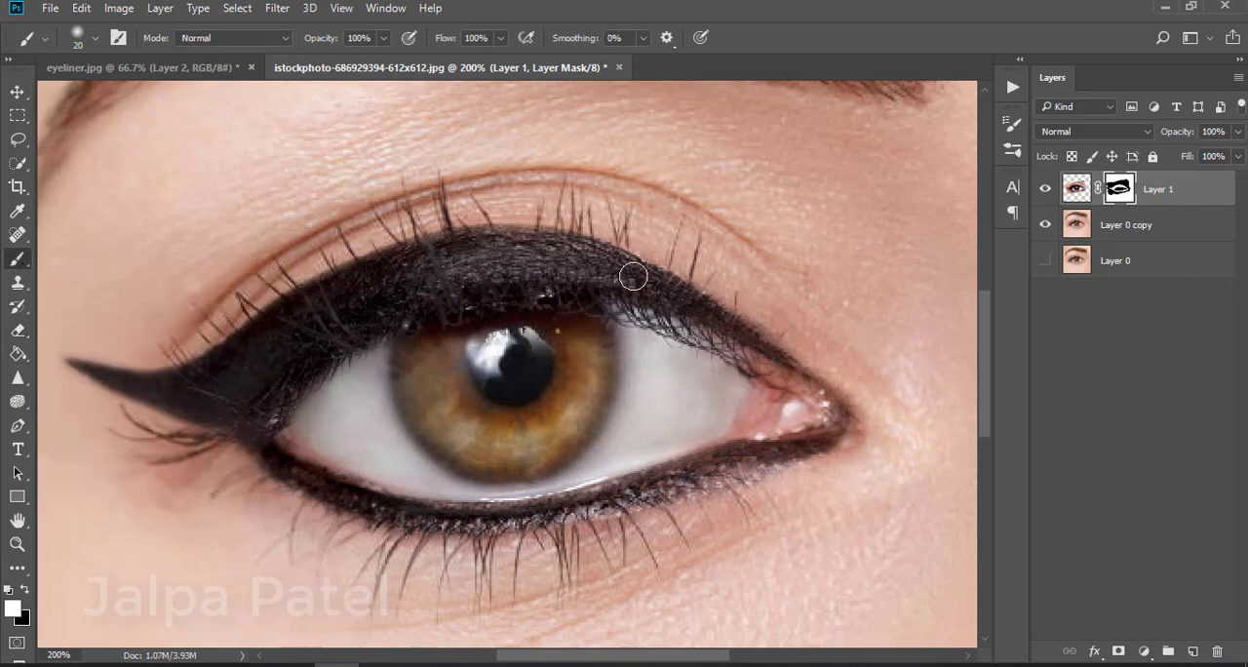
mouse_move(632, 276)
left_mouse_down()
mouse_move(729, 310)
mouse_move(785, 357)
mouse_move(828, 402)
mouse_move(823, 439)
left_mouse_up()
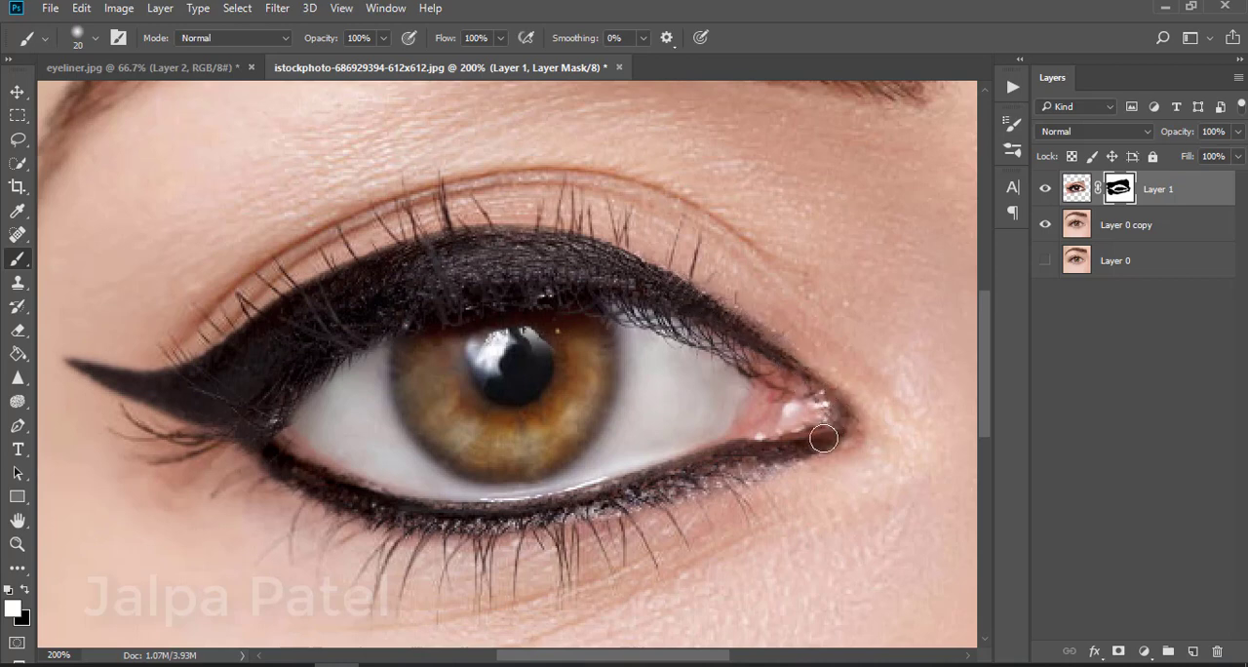
mouse_move(711, 477)
left_mouse_down()
mouse_move(597, 527)
mouse_move(443, 535)
mouse_move(336, 512)
mouse_move(210, 407)
left_mouse_up()
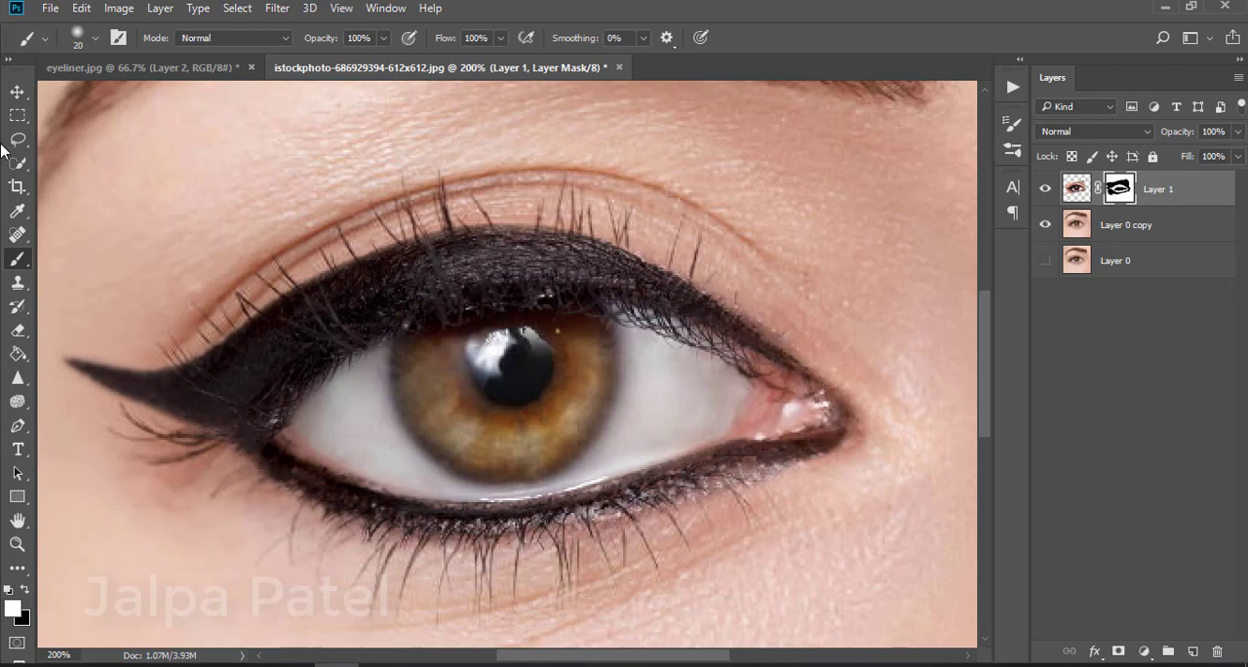
left_click(17, 330)
left_click_drag(765, 380, 682, 353)
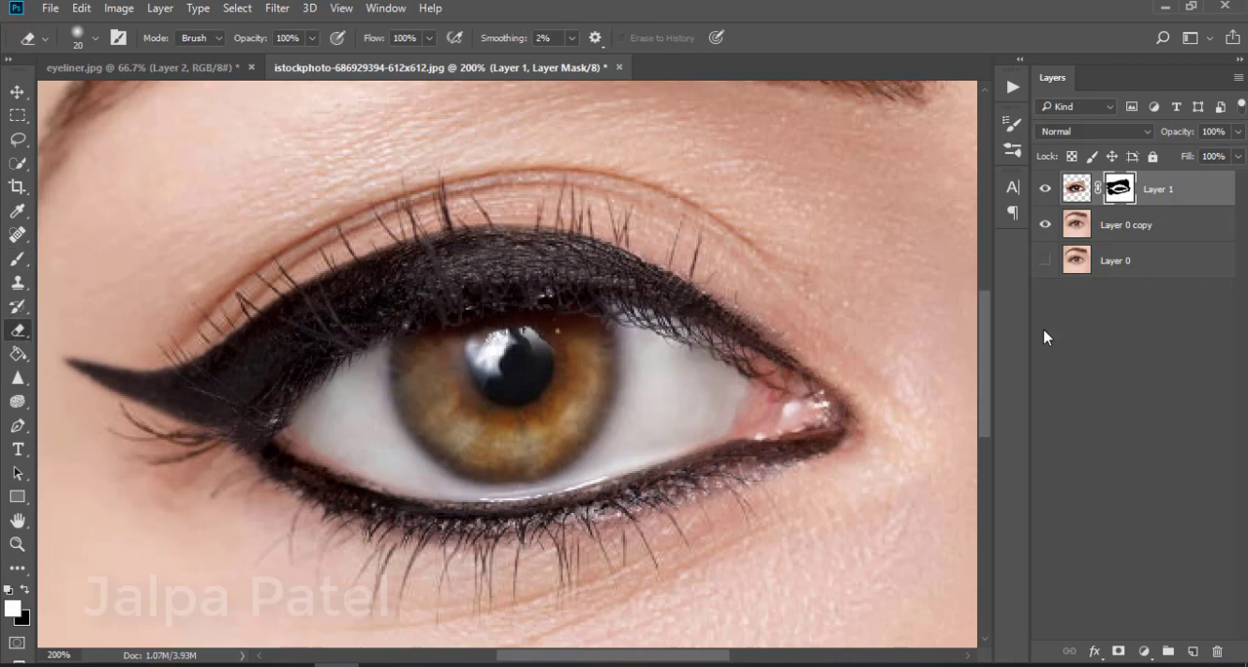
key("ctrl+z")
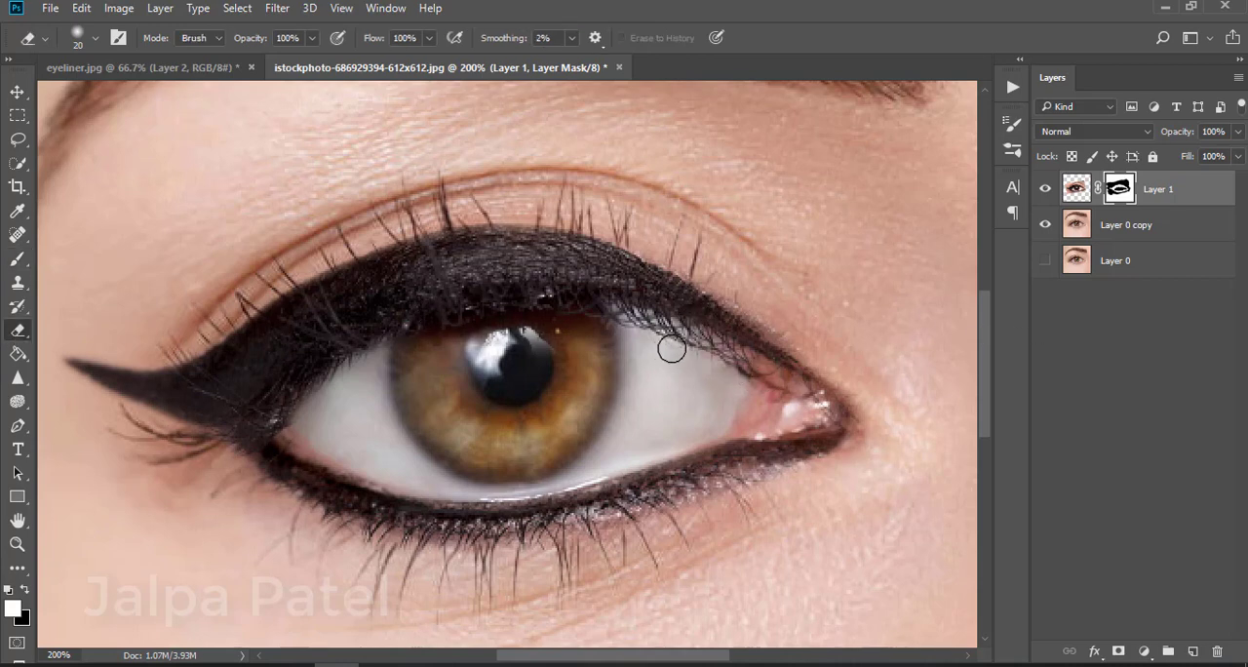
left_click_drag(672, 349, 741, 368)
key("ctrl+z")
Switch the foreground to black and mask away the liner's inner edge along the upper lid over the eye
left_click(26, 590)
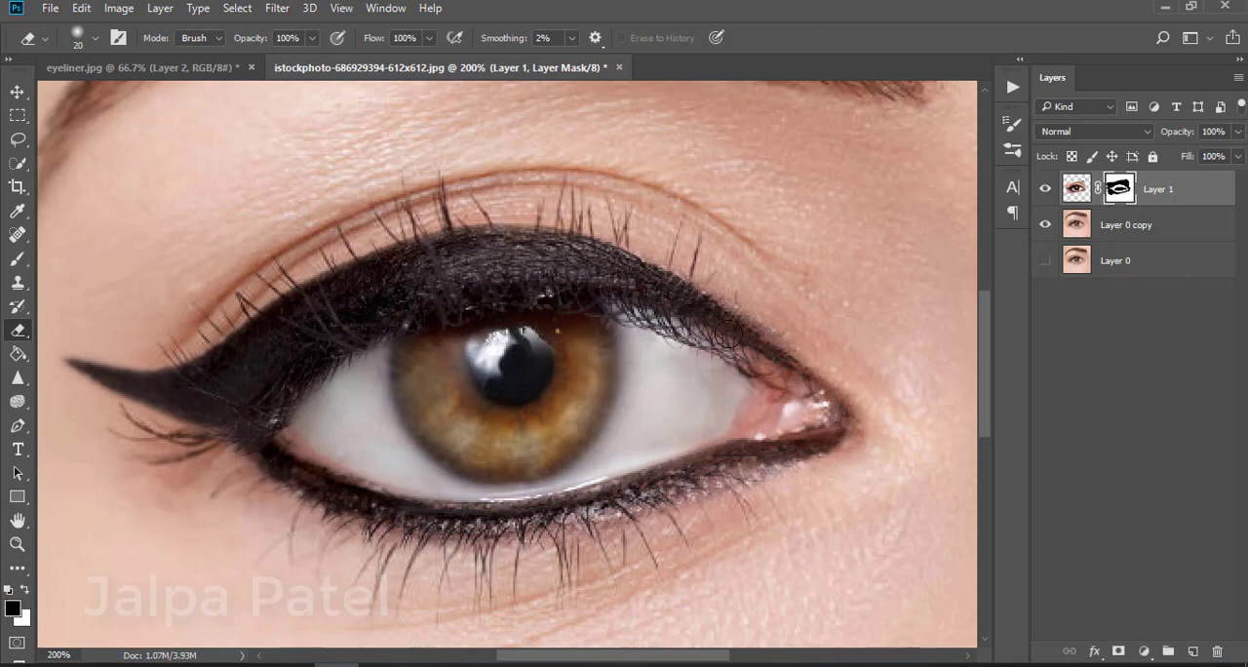
left_click(17, 259)
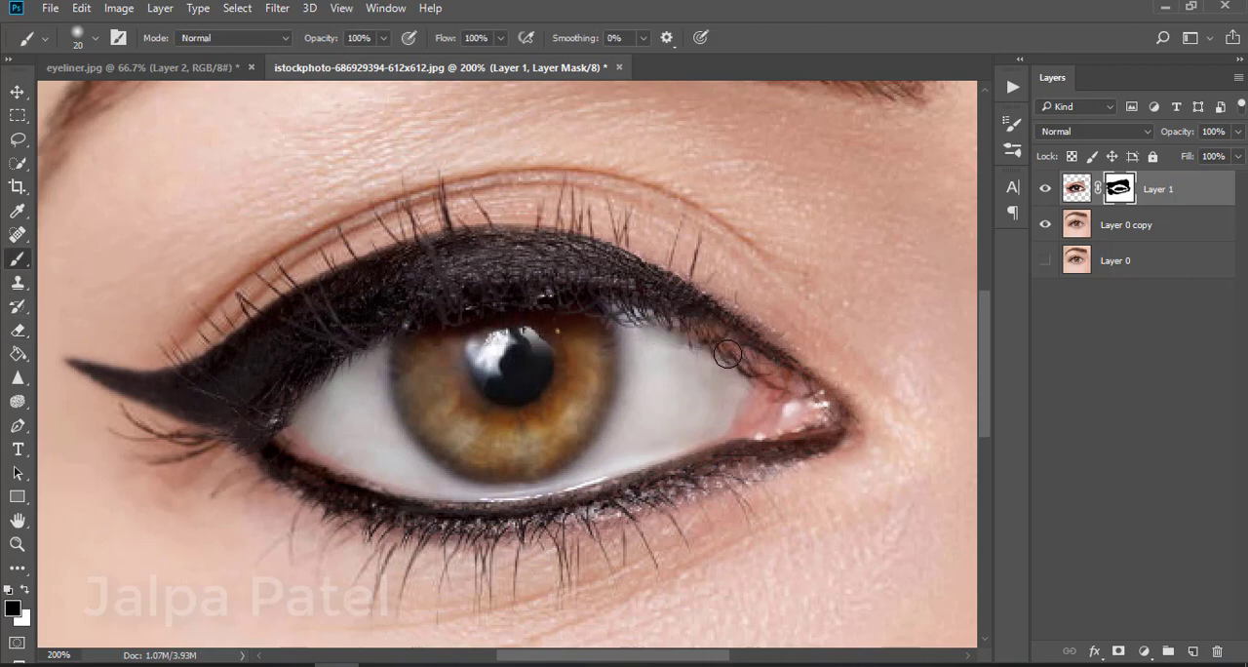
mouse_move(727, 354)
left_mouse_down()
mouse_move(698, 352)
mouse_move(779, 380)
mouse_move(585, 314)
mouse_move(596, 308)
mouse_move(467, 329)
mouse_move(359, 357)
mouse_move(578, 328)
mouse_move(340, 369)
mouse_move(277, 428)
mouse_move(415, 487)
mouse_move(529, 507)
left_mouse_up()
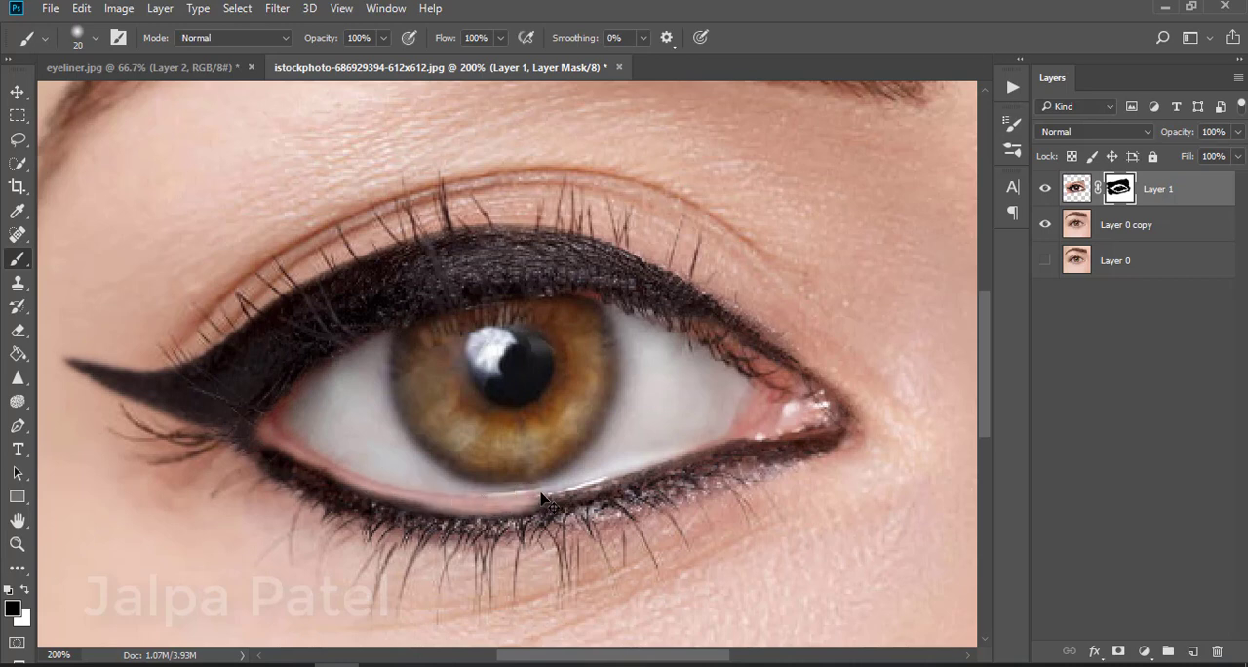
key("ctrl+z")
mouse_move(772, 381)
left_mouse_down()
mouse_move(618, 317)
mouse_move(518, 310)
mouse_move(457, 318)
mouse_move(322, 370)
mouse_move(276, 423)
mouse_move(351, 375)
mouse_move(461, 345)
mouse_move(627, 341)
mouse_move(428, 334)
left_mouse_up()
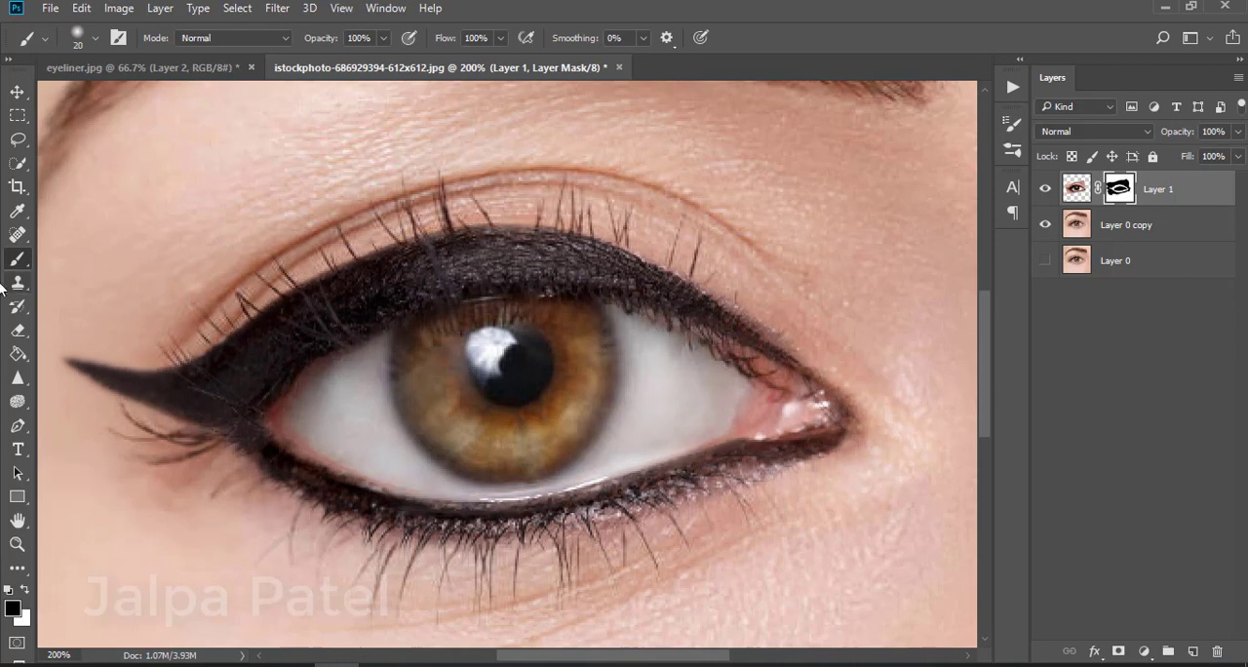
Rotate the eyeliner layer about 2.75° with Free Transform to align it with the eye
left_click(18, 330)
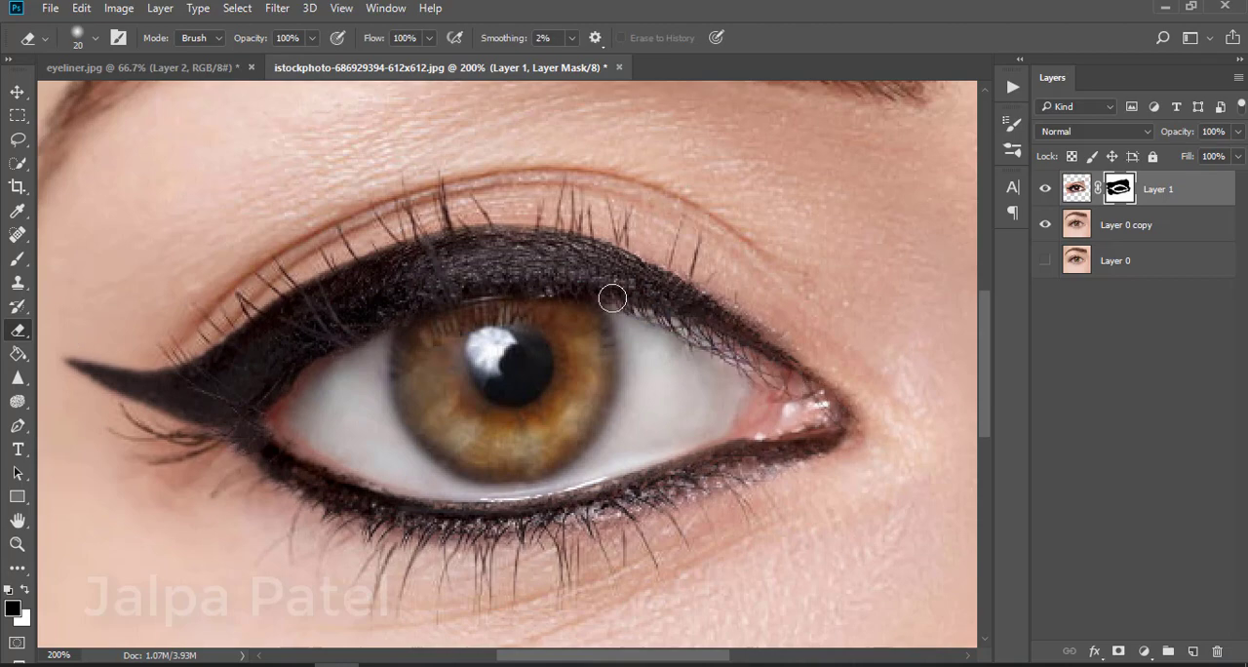
key("ctrl+minus")
key("ctrl+minus")
key("ctrl+plus")
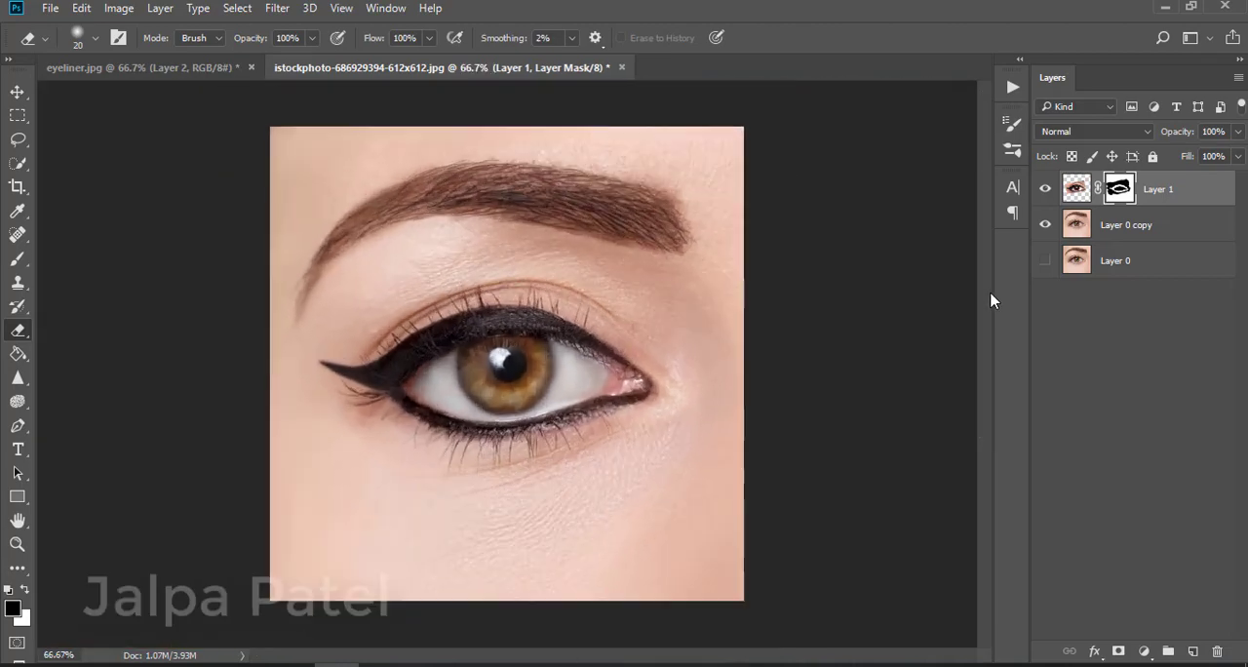
left_click(18, 258)
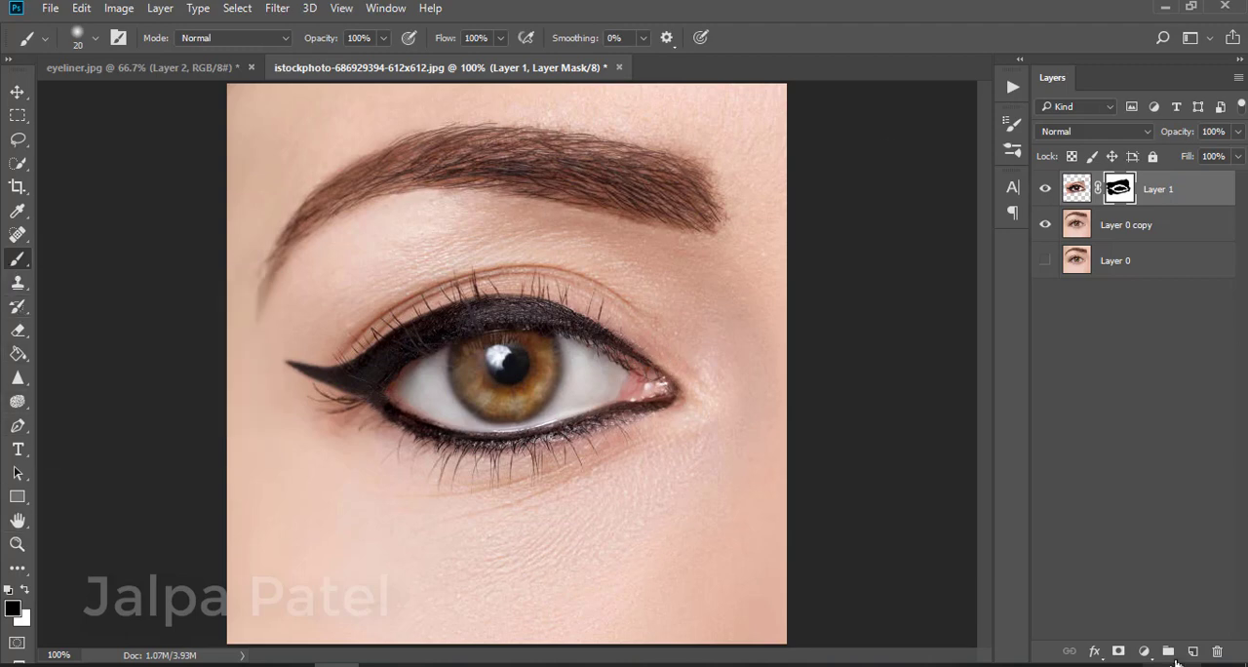
key("ctrl+2")
key("ctrl+t")
left_click_drag(750, 254, 740, 263)
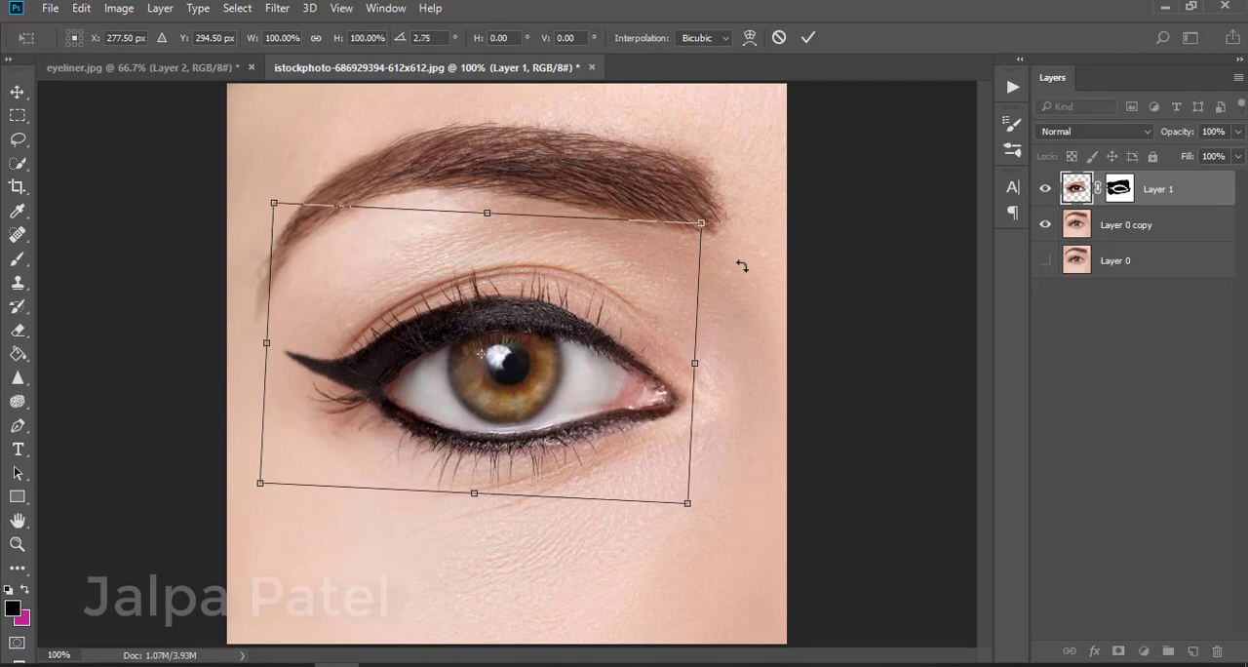
key("Return")
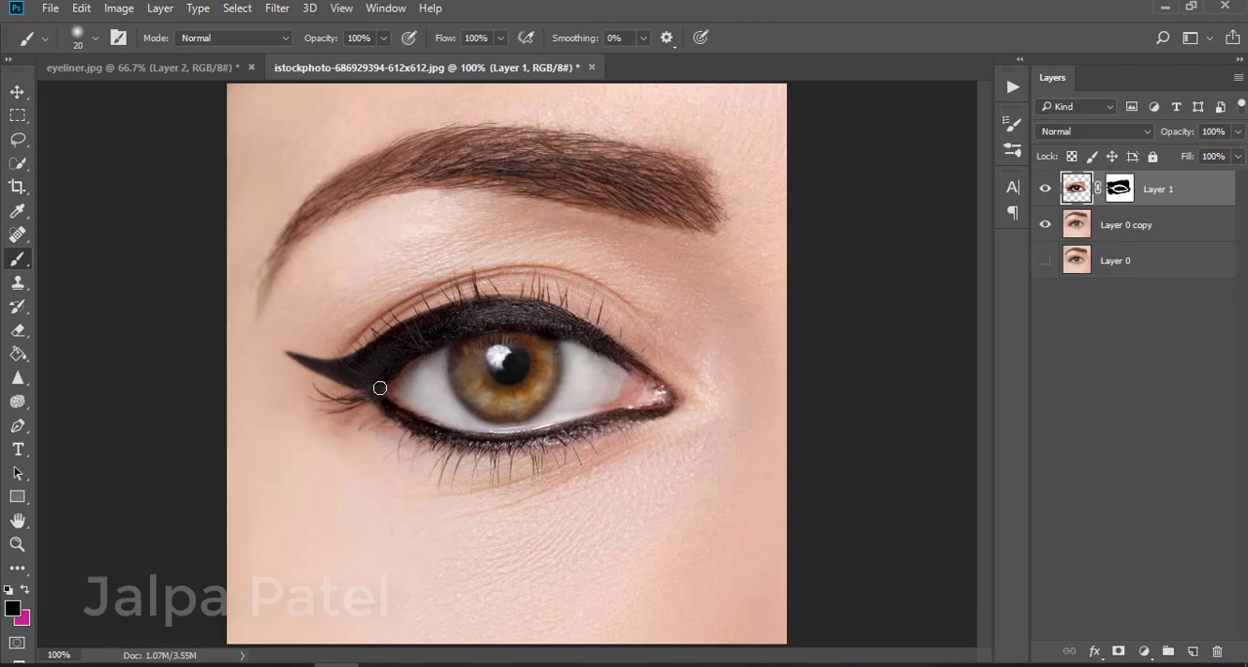
mouse_move(404, 395)
left_mouse_down()
mouse_move(462, 415)
mouse_move(498, 399)
left_mouse_up()
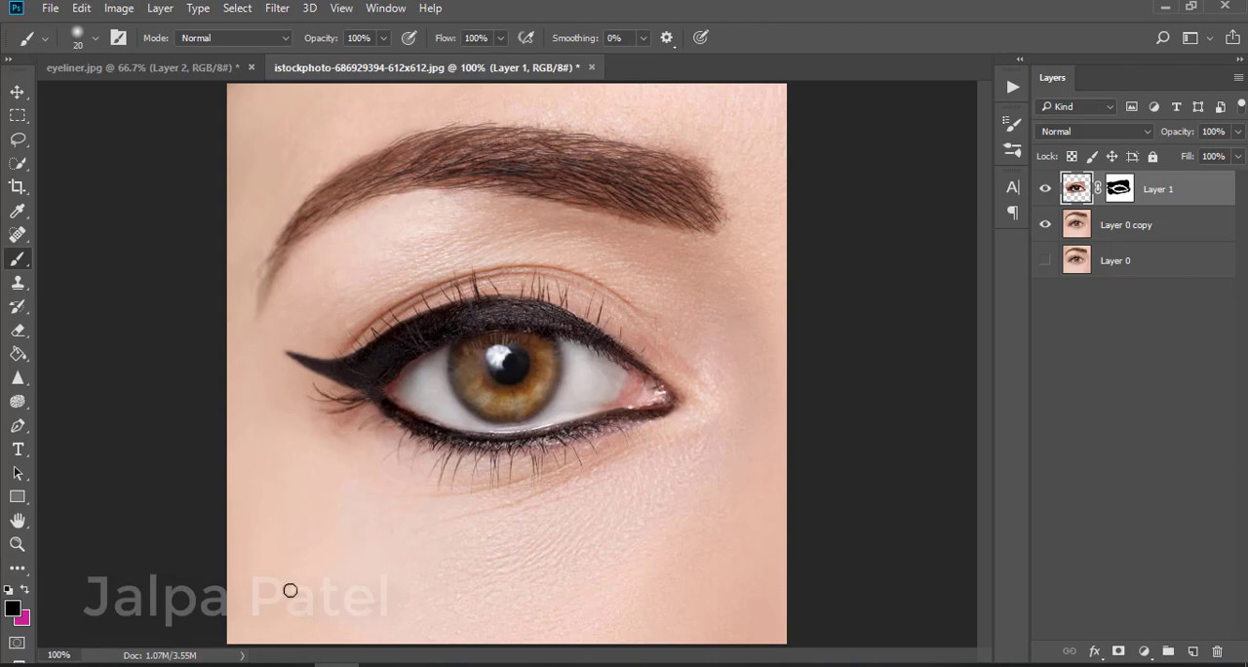
left_click(23, 618)
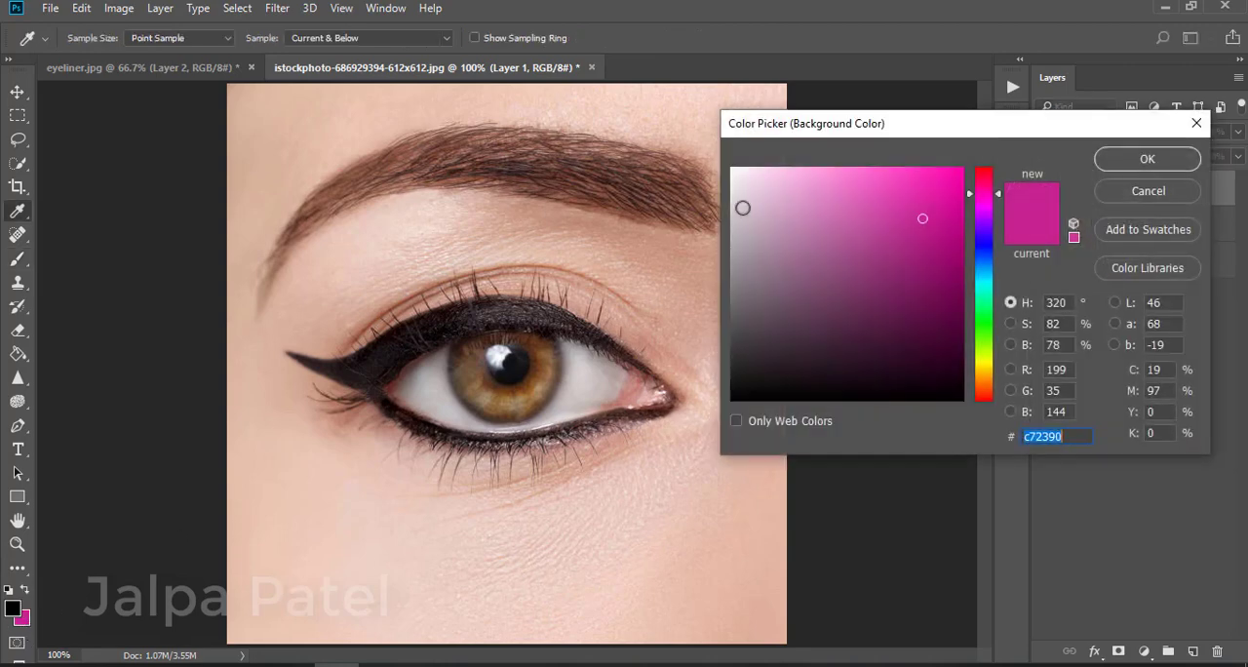
left_click(738, 203)
left_click(1109, 159)
left_click(24, 594)
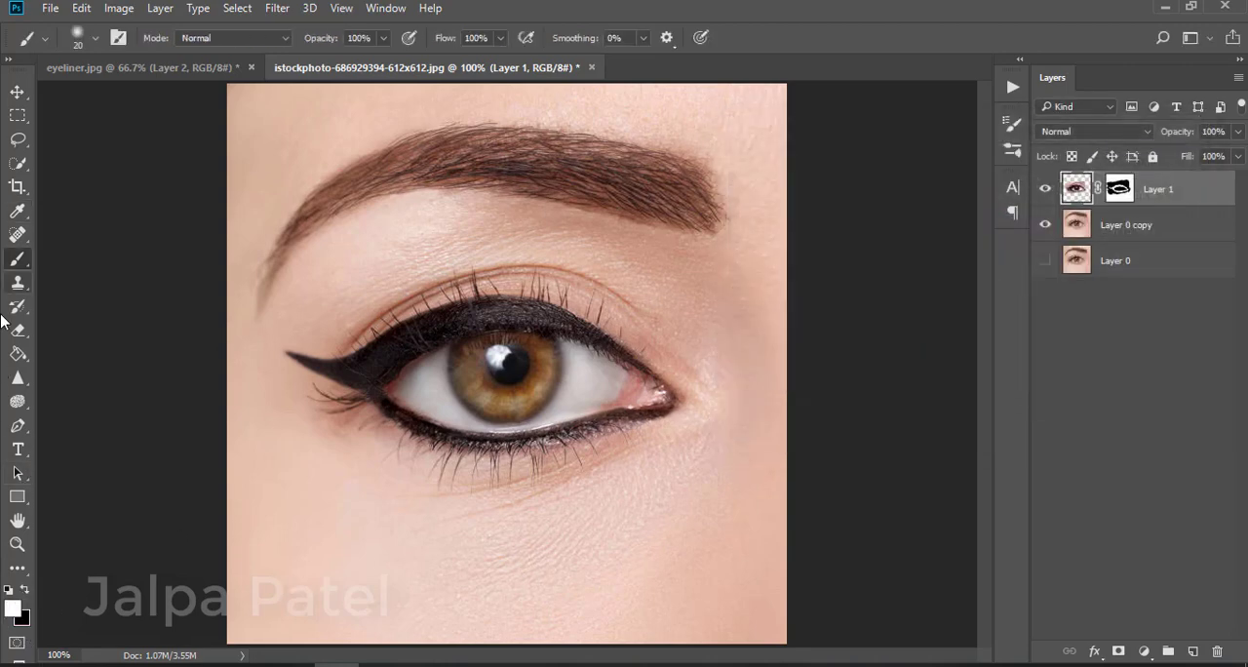
Set the eyeliner layer's blend mode to Hard Light
left_click(18, 329)
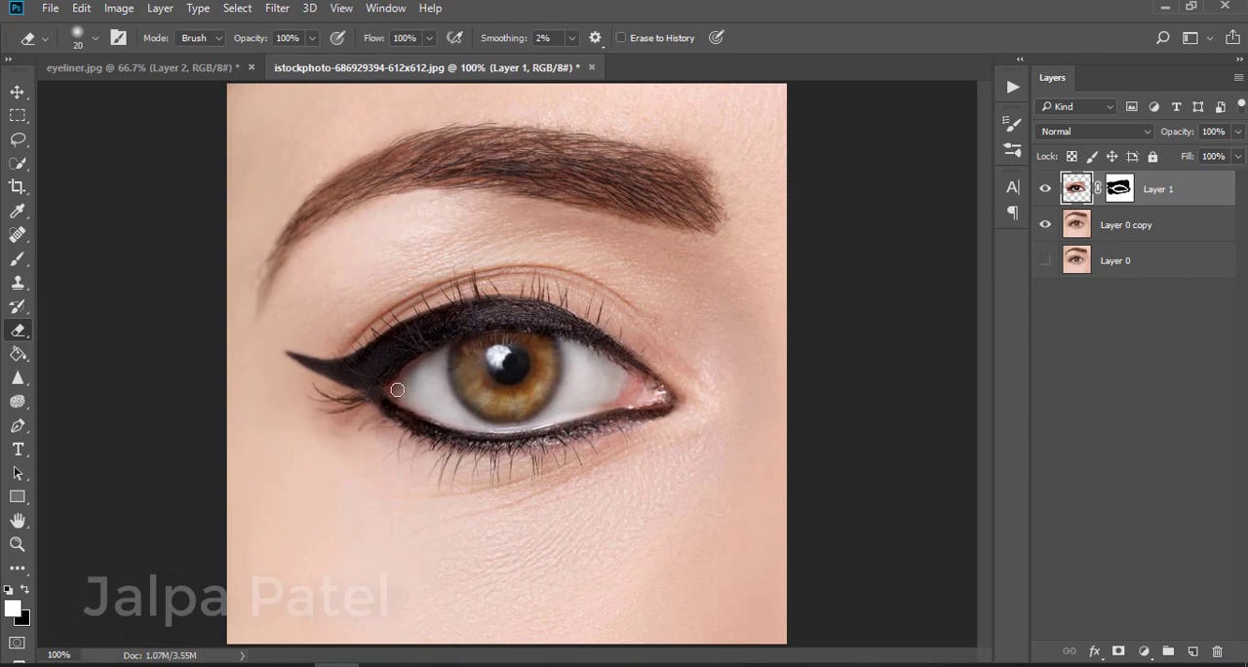
left_click(1094, 130)
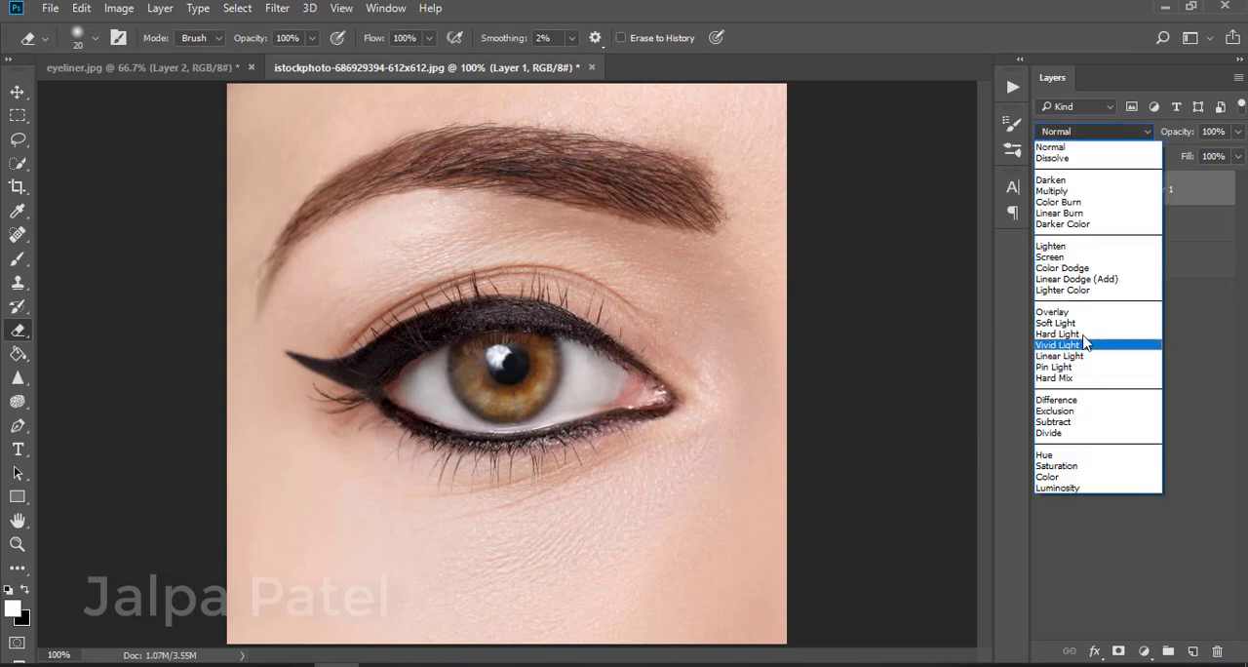
left_click(1082, 341)
left_click(1184, 195)
left_click(1237, 131)
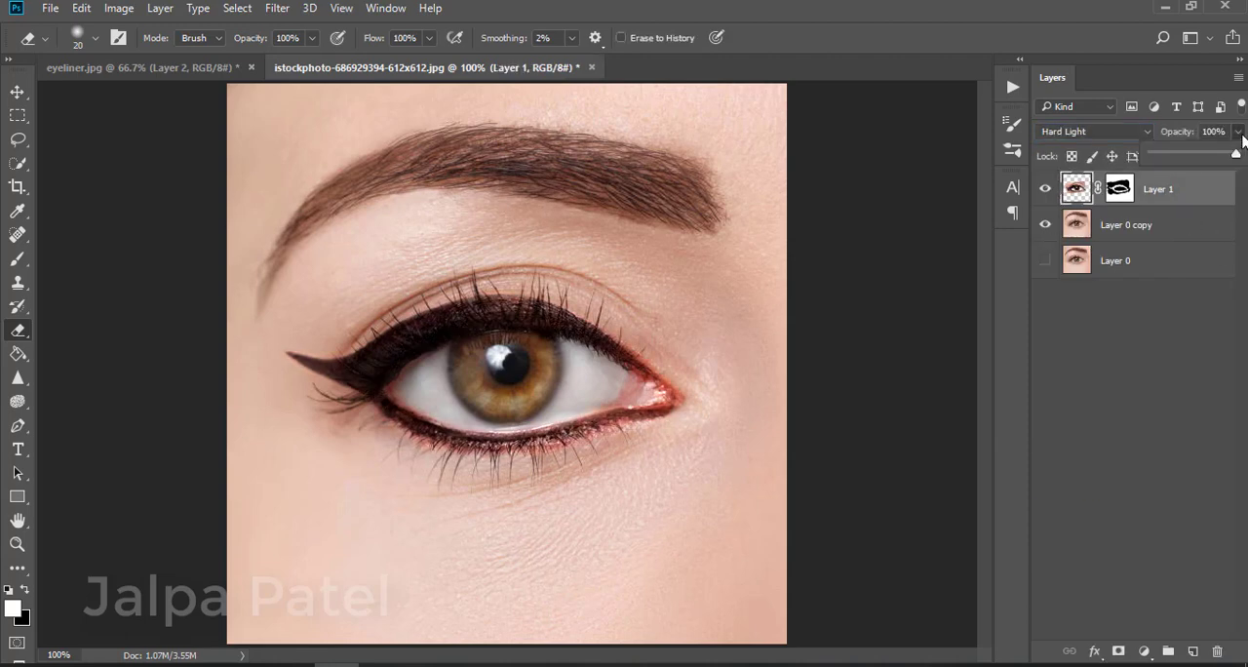
left_click_drag(1238, 156, 1238, 158)
Toggle the eyeliner layer's visibility to compare the eye with and without the liner
left_click(1047, 189)
left_click(1048, 191)
left_click(1048, 191)
left_click(1048, 191)
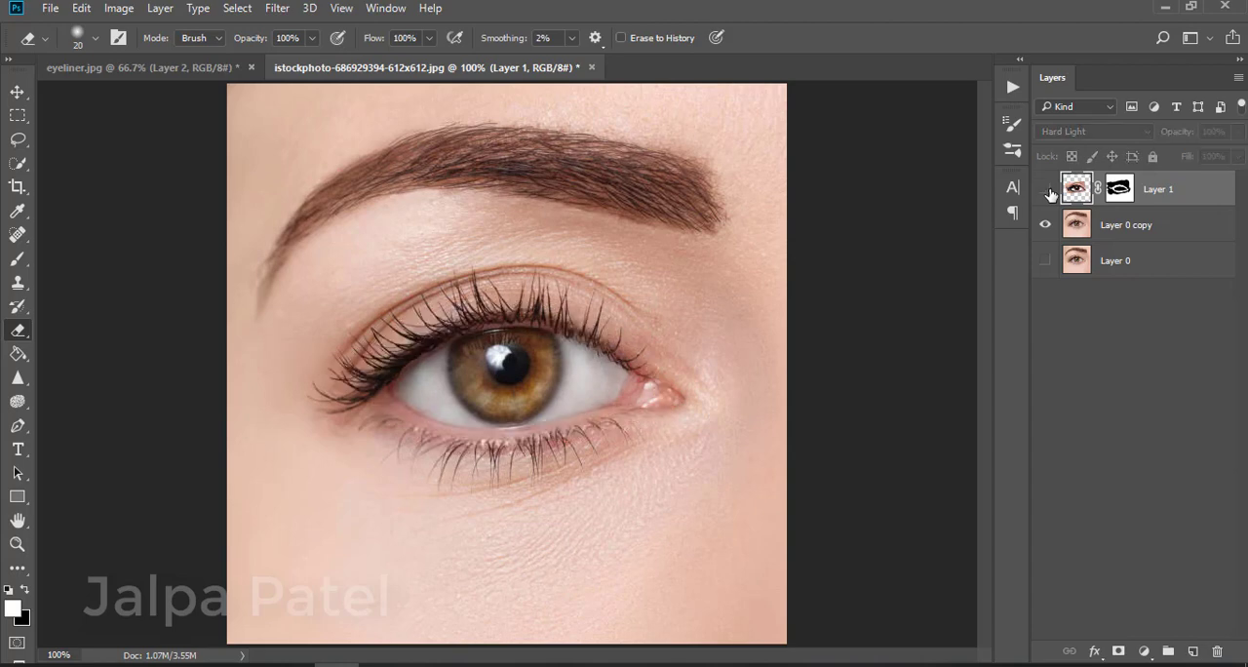
left_click(1048, 191)
Add a new empty layer and set the foreground colour to e224a2
left_click(1191, 651)
left_click(18, 258)
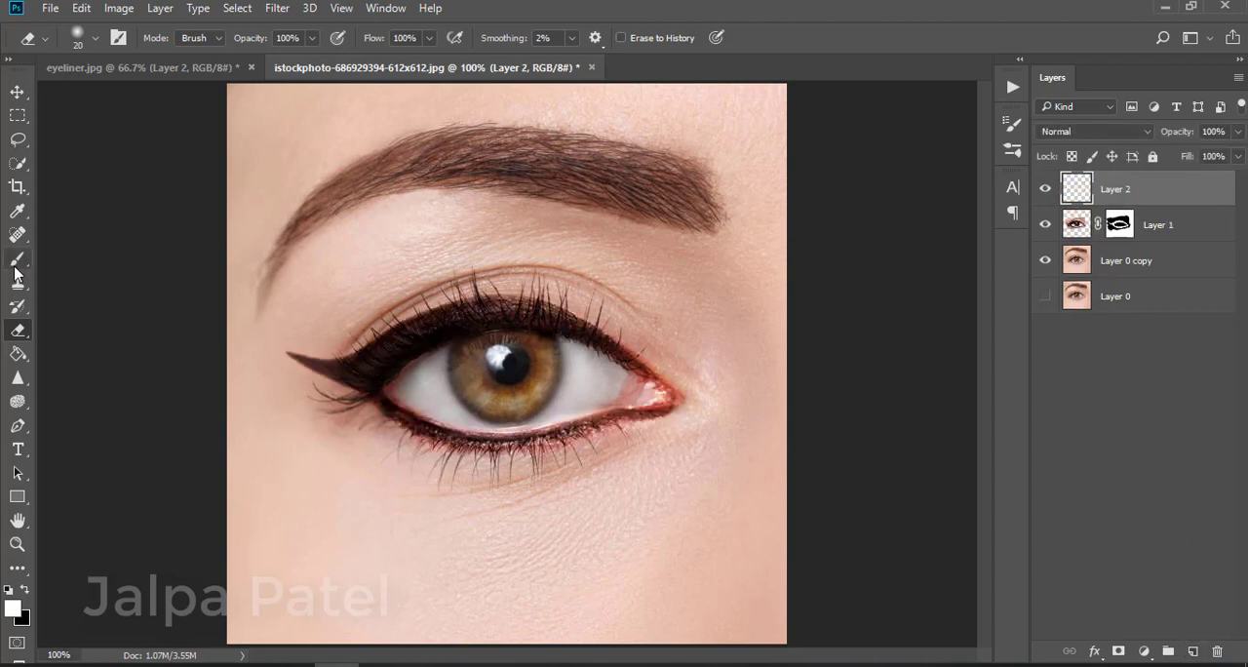
left_click(12, 608)
type("ec24a2")
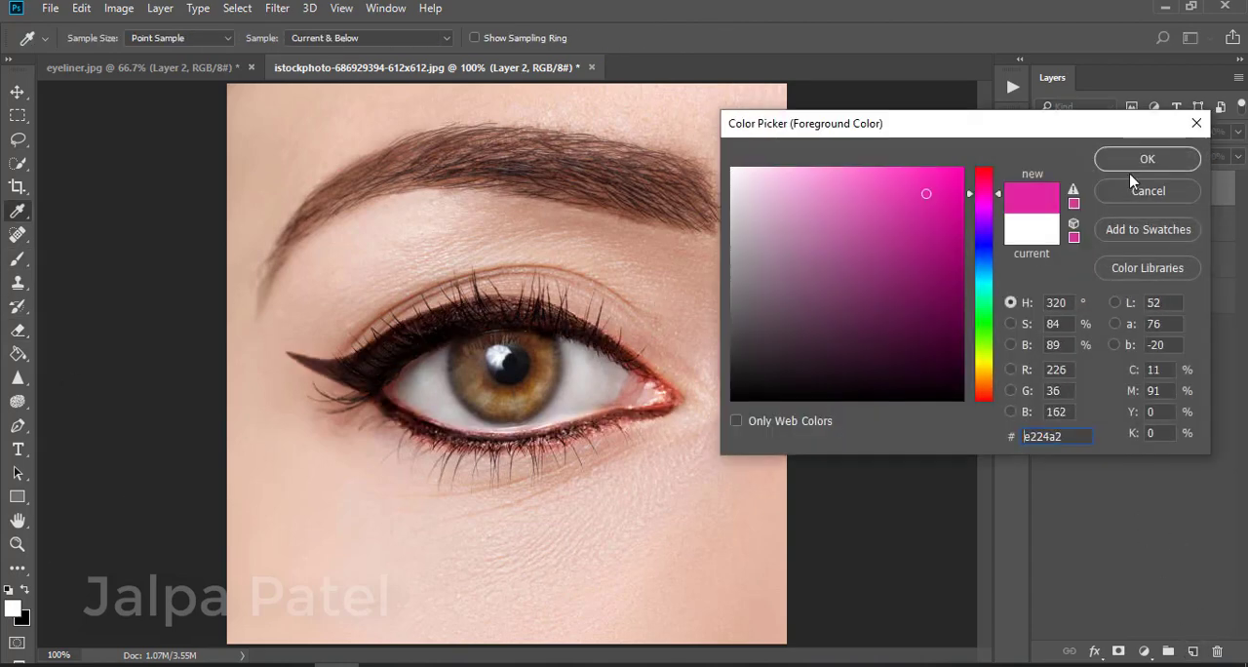
left_click(1179, 158)
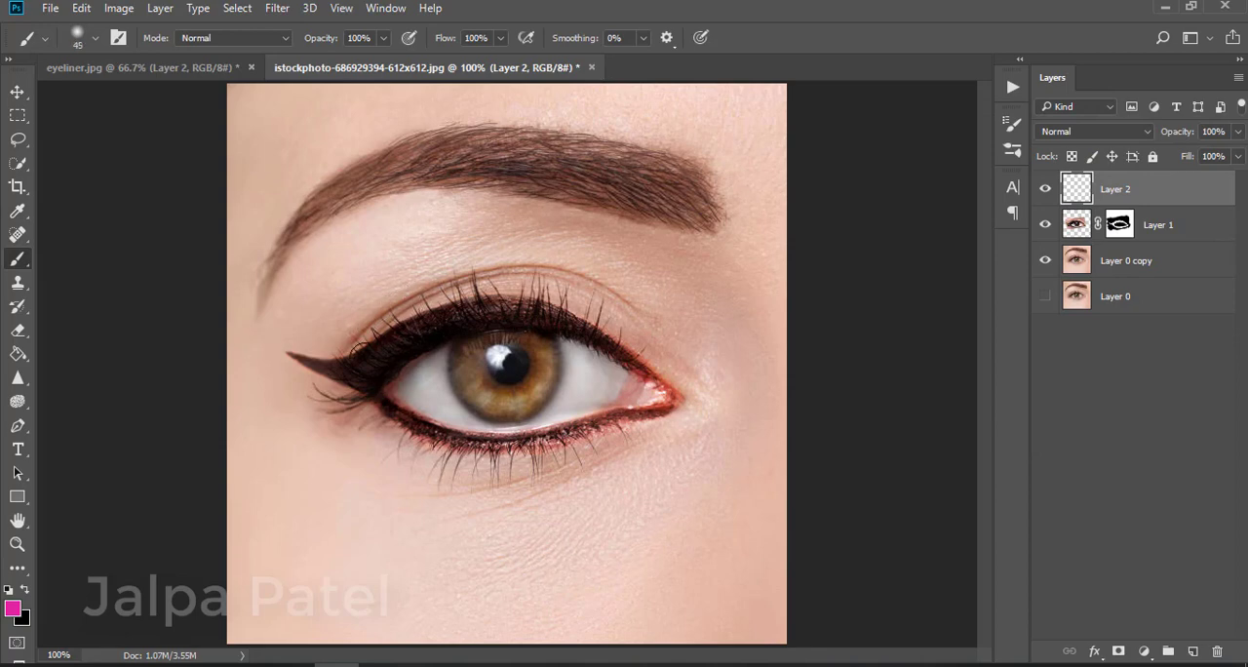
Paint a pink eyeshadow sweep across the upper lid with the Brush at 53% opacity
mouse_move(340, 343)
left_mouse_down()
mouse_move(452, 304)
mouse_move(420, 309)
mouse_move(438, 295)
mouse_move(557, 277)
left_mouse_up()
key("ctrl+z")
left_click(384, 38)
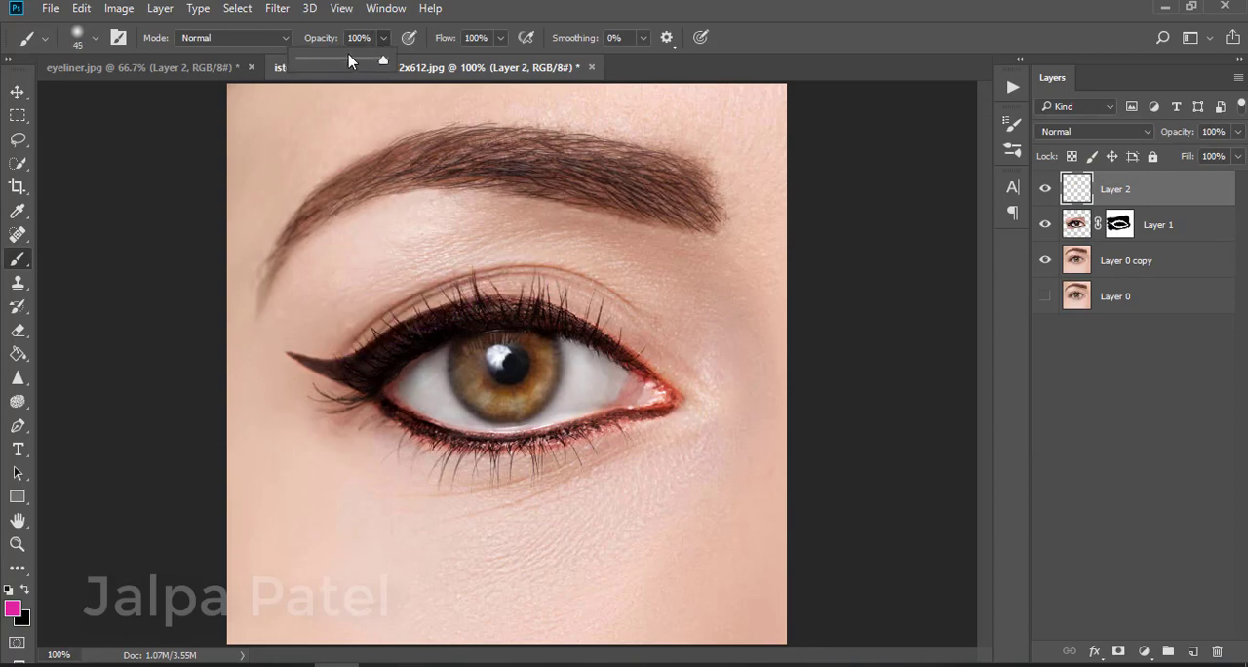
mouse_move(331, 342)
left_mouse_down()
mouse_move(407, 301)
mouse_move(371, 330)
mouse_move(352, 312)
mouse_move(334, 332)
mouse_move(346, 342)
mouse_move(426, 299)
mouse_move(552, 280)
mouse_move(671, 368)
mouse_move(553, 289)
mouse_move(407, 304)
mouse_move(322, 345)
mouse_move(285, 334)
mouse_move(324, 348)
mouse_move(452, 281)
mouse_move(513, 272)
mouse_move(576, 280)
mouse_move(652, 331)
mouse_move(590, 283)
mouse_move(482, 254)
mouse_move(402, 270)
mouse_move(321, 315)
left_mouse_up()
key("ctrl+z")
mouse_move(246, 340)
left_mouse_down()
mouse_move(308, 325)
mouse_move(341, 292)
mouse_move(487, 257)
mouse_move(947, 399)
left_mouse_up()
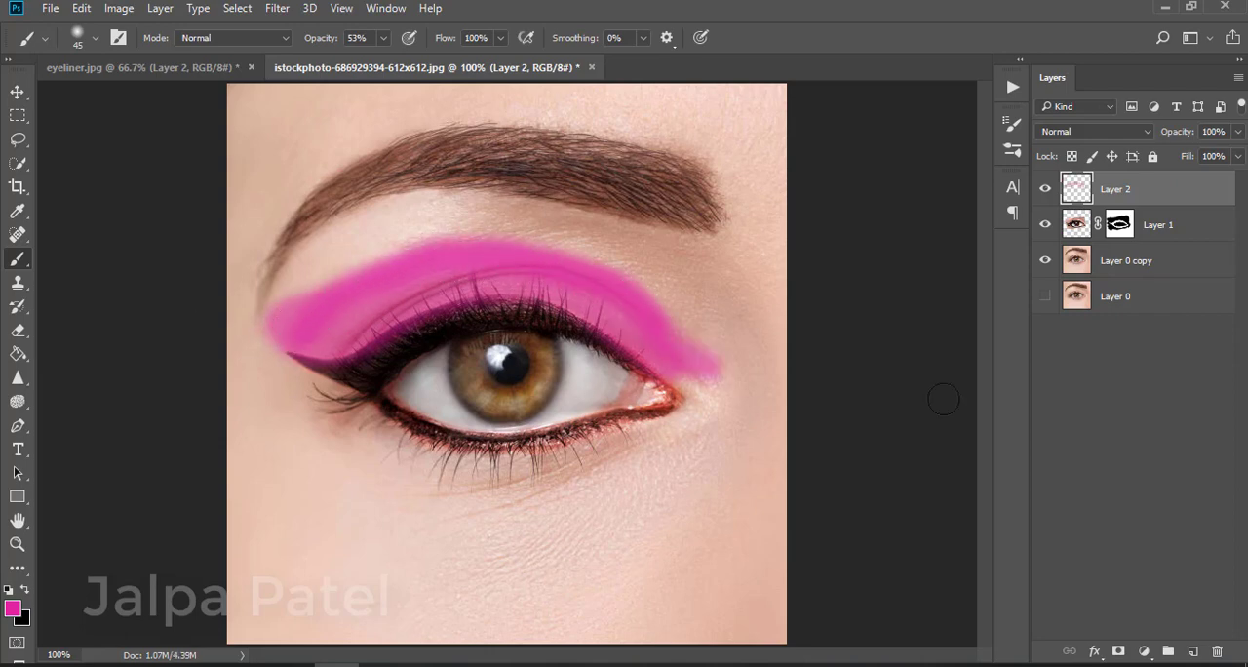
Erase the stray pink beyond the outer corner of the eyeshadow with a larger Eraser
left_click(17, 329)
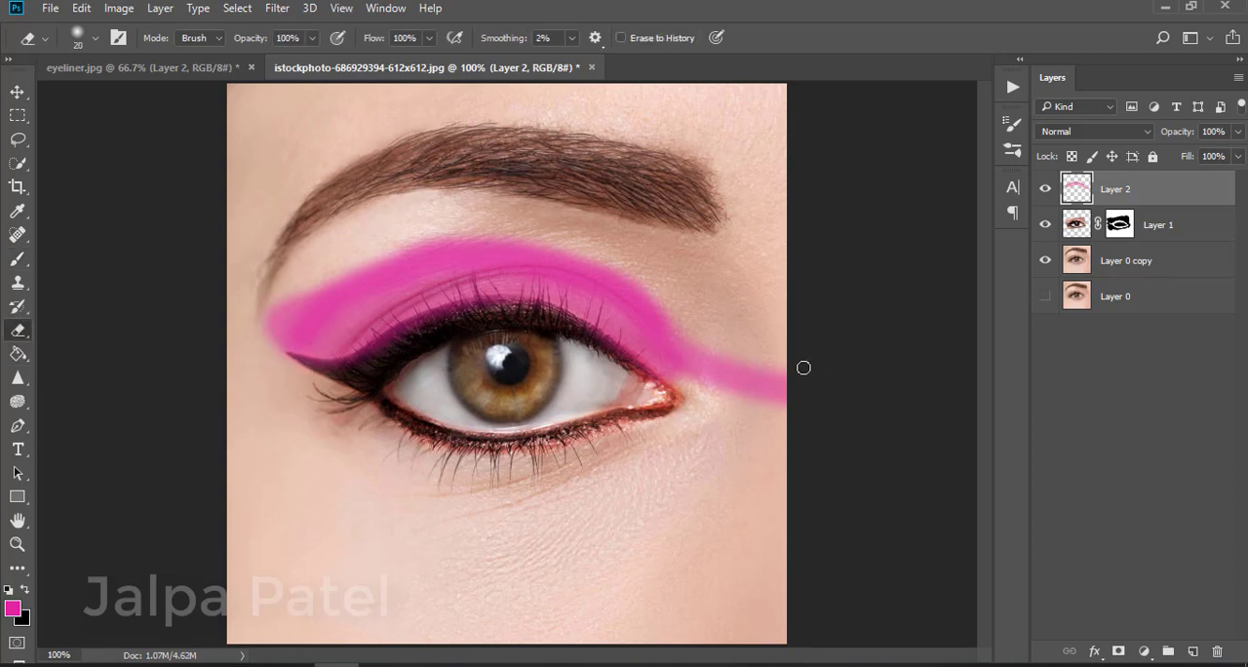
left_click_drag(769, 388, 790, 370)
key("]")
mouse_move(715, 367)
left_mouse_down()
mouse_move(763, 334)
mouse_move(756, 365)
mouse_move(737, 379)
mouse_move(724, 351)
mouse_move(698, 393)
mouse_move(709, 324)
left_mouse_up()
Paint more pink over the upper lid with the Brush and erase the overhang at the inner end
left_click(18, 258)
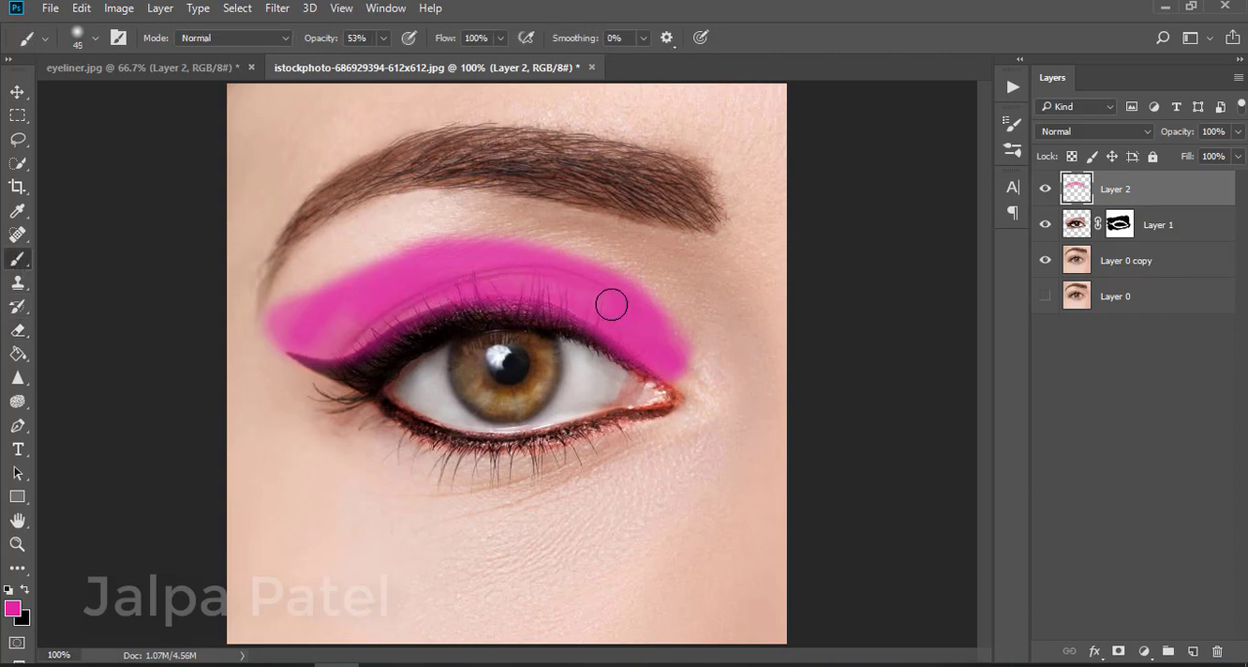
mouse_move(445, 289)
left_mouse_down()
mouse_move(359, 337)
mouse_move(439, 280)
mouse_move(351, 341)
mouse_move(304, 339)
mouse_move(337, 316)
mouse_move(370, 322)
left_mouse_up()
mouse_move(672, 375)
left_mouse_down()
mouse_move(649, 325)
mouse_move(576, 276)
mouse_move(471, 248)
mouse_move(378, 284)
mouse_move(402, 313)
left_mouse_up()
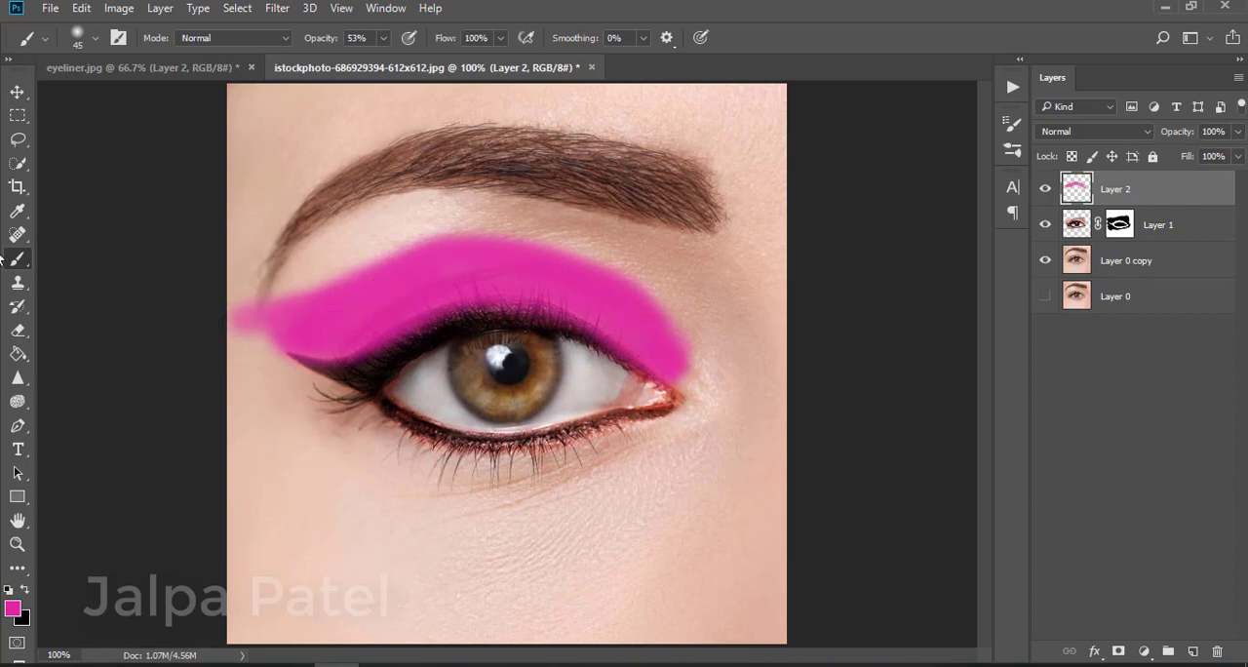
left_click(19, 333)
mouse_move(234, 317)
left_mouse_down()
mouse_move(247, 292)
mouse_move(250, 348)
mouse_move(255, 336)
left_mouse_up()
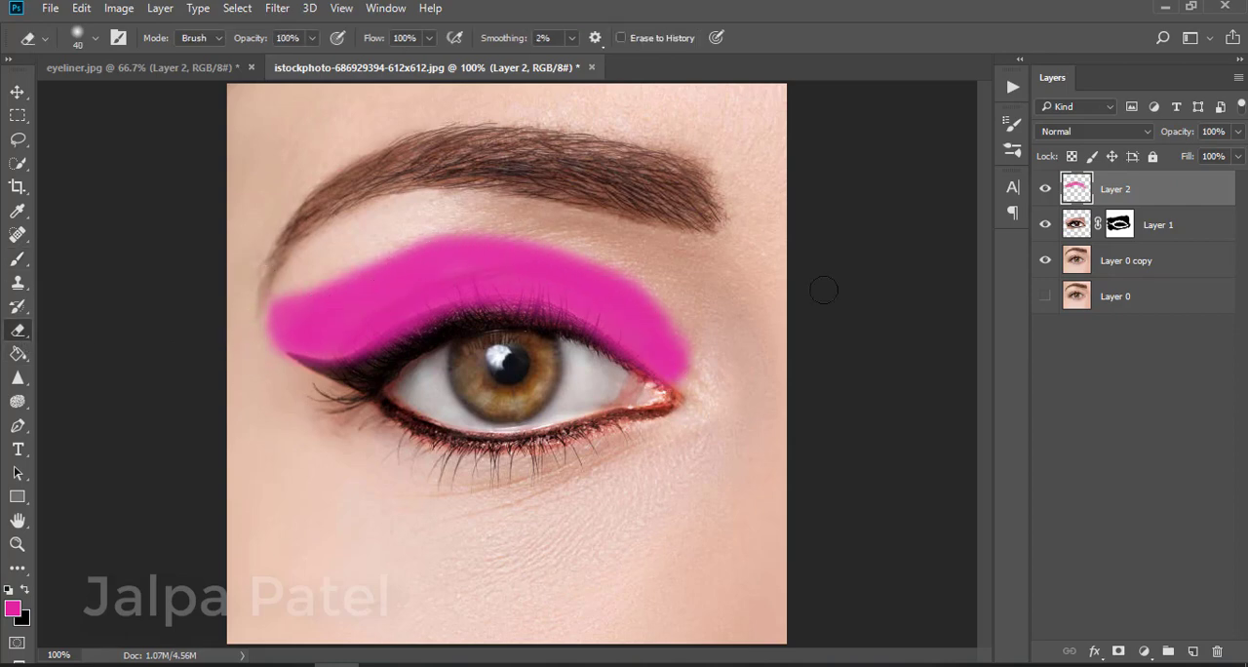
Set the eyeshadow layer's blend mode to Multiply
left_click(1134, 136)
left_click(1072, 190)
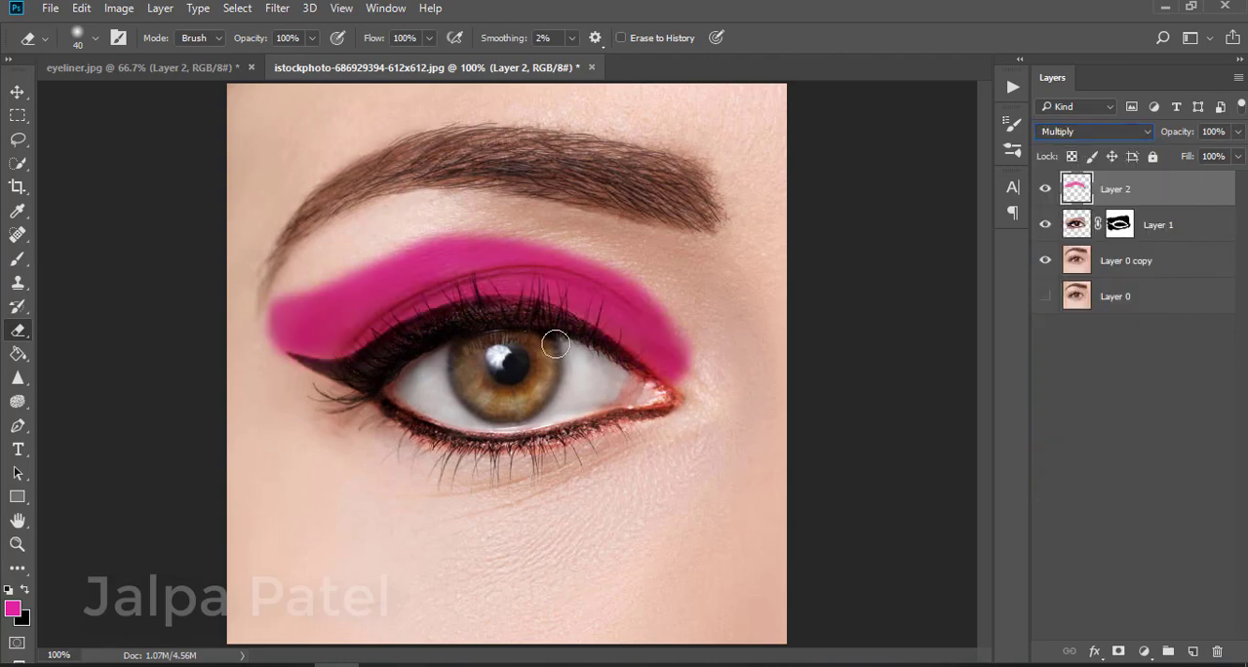
Brush another pink stroke along the upper lid from the outer corner to the inner end
left_click(17, 258)
mouse_move(521, 229)
left_mouse_down()
mouse_move(458, 236)
mouse_move(530, 234)
left_mouse_up()
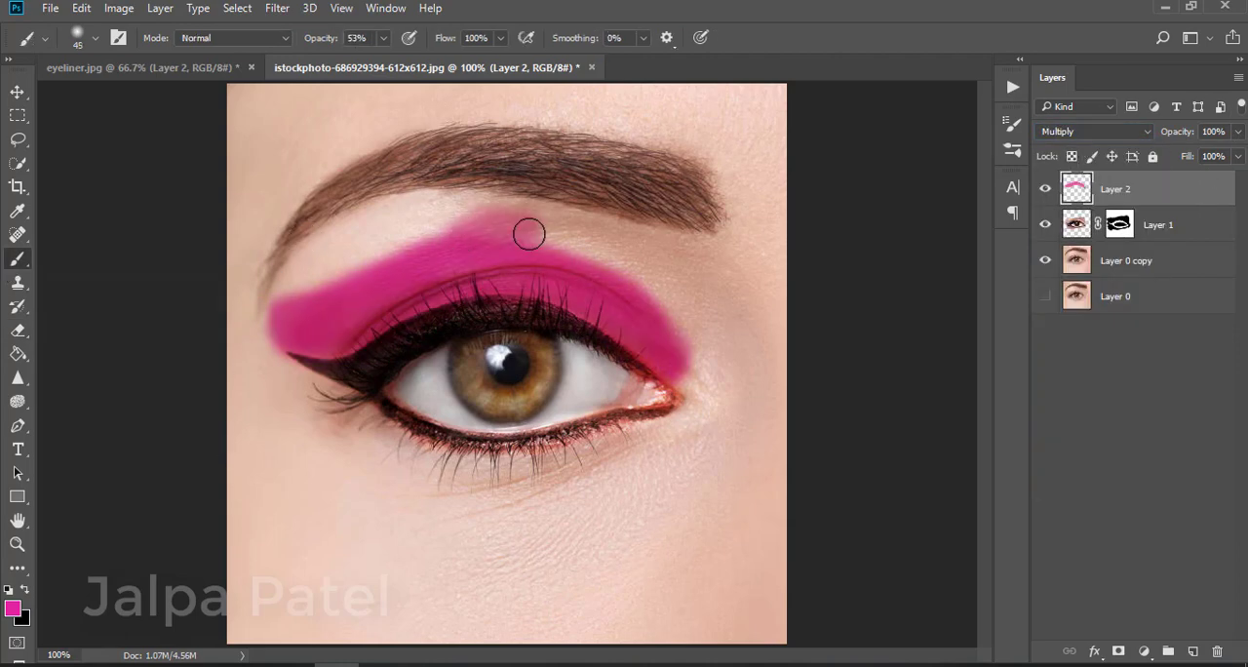
key("ctrl+z")
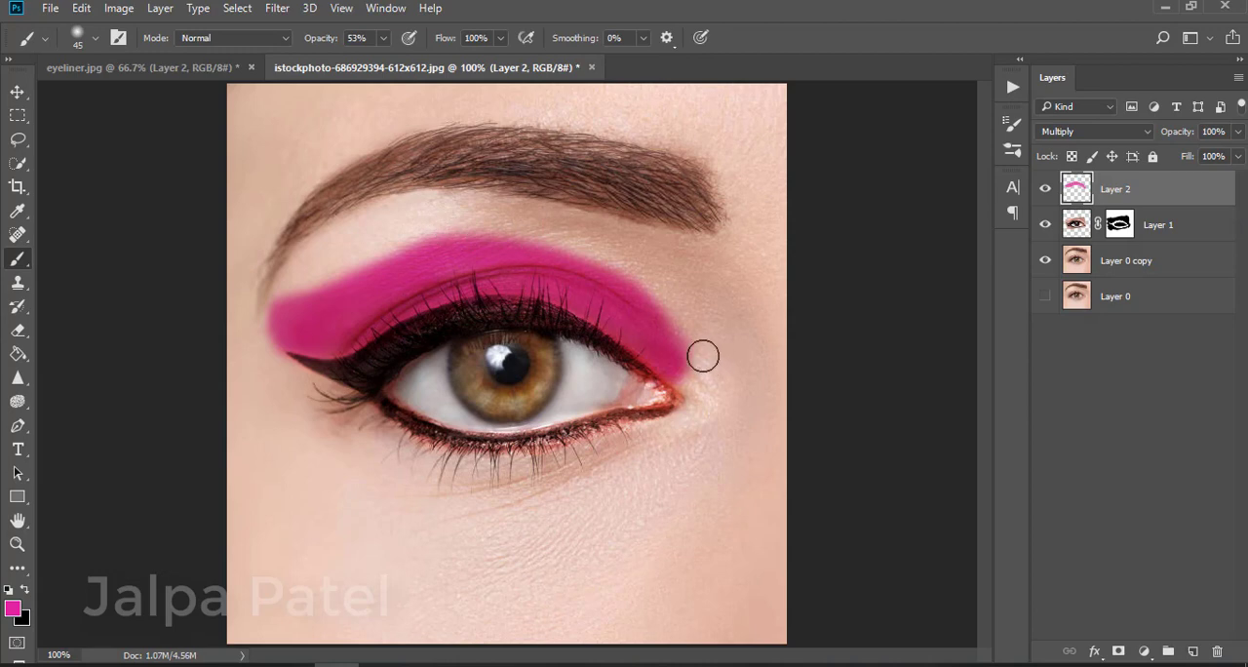
mouse_move(703, 356)
left_mouse_down()
mouse_move(665, 340)
mouse_move(582, 260)
mouse_move(517, 241)
mouse_move(393, 259)
mouse_move(229, 325)
left_mouse_up()
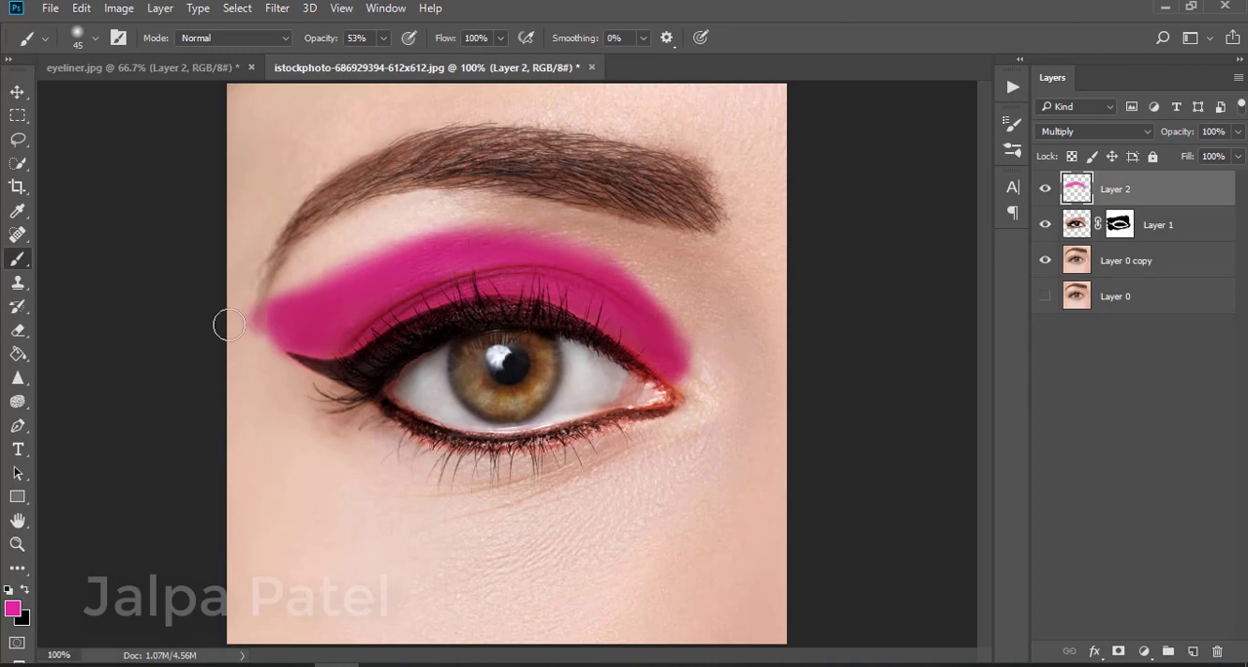
Erase excess pink above the crease and at the inner end of the eyeshadow
key("e")
mouse_move(315, 279)
left_mouse_down()
mouse_move(240, 330)
mouse_move(289, 266)
mouse_move(247, 335)
mouse_move(258, 321)
mouse_move(272, 347)
mouse_move(279, 314)
mouse_move(420, 232)
mouse_move(458, 220)
mouse_move(565, 226)
mouse_move(670, 292)
mouse_move(701, 386)
mouse_move(633, 278)
mouse_move(562, 240)
mouse_move(482, 233)
mouse_move(406, 249)
mouse_move(250, 315)
left_mouse_up()
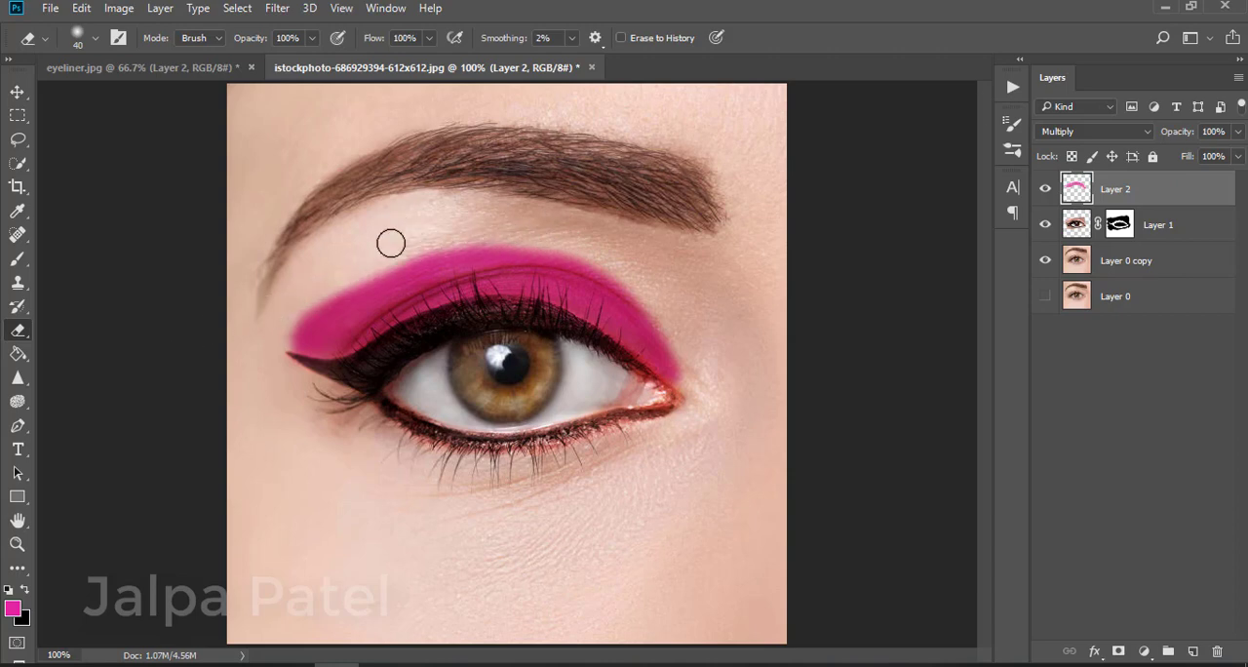
mouse_move(391, 243)
left_mouse_down()
mouse_move(315, 317)
mouse_move(217, 336)
mouse_move(316, 279)
mouse_move(355, 275)
mouse_move(273, 337)
left_mouse_up()
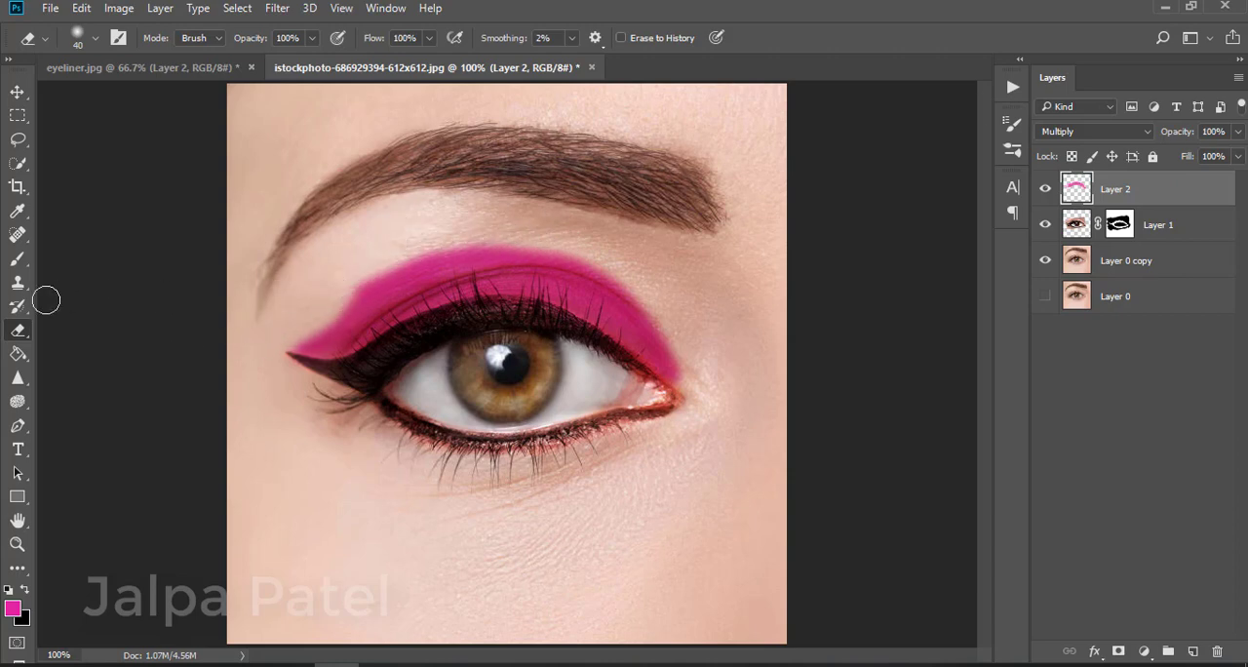
Touch up pink near the inner end of the lid, alternating between Brush and Eraser
left_click(17, 259)
mouse_move(356, 307)
left_mouse_down()
mouse_move(296, 346)
mouse_move(345, 314)
left_mouse_up()
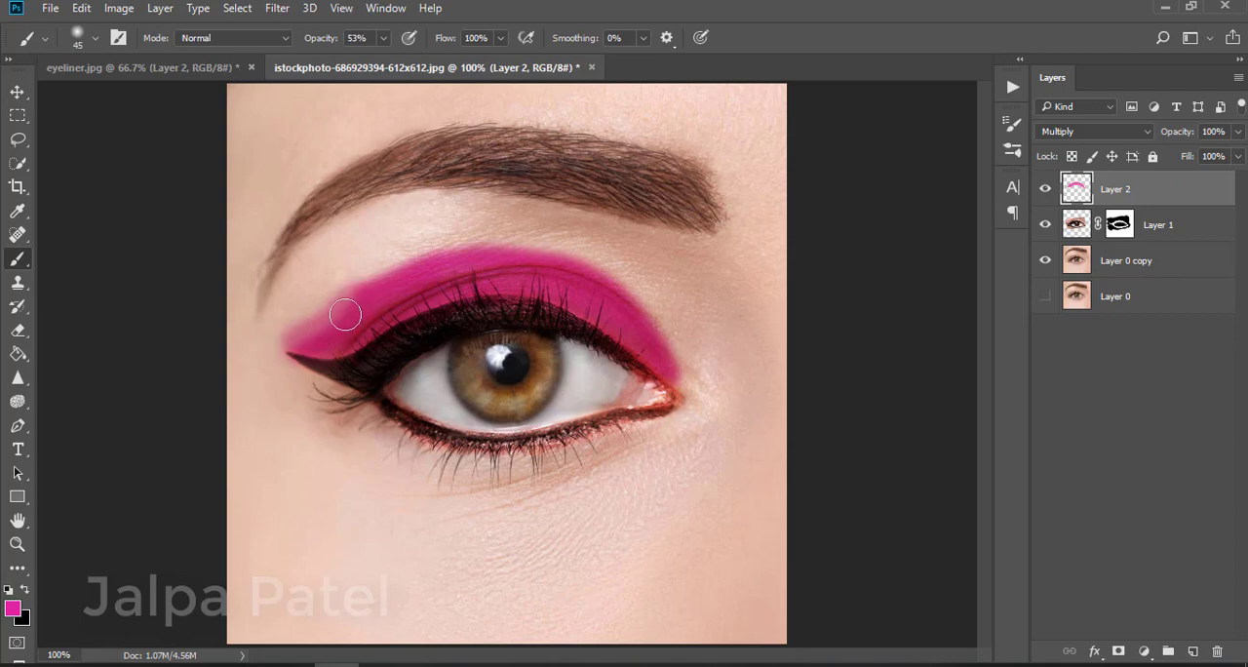
left_click(18, 329)
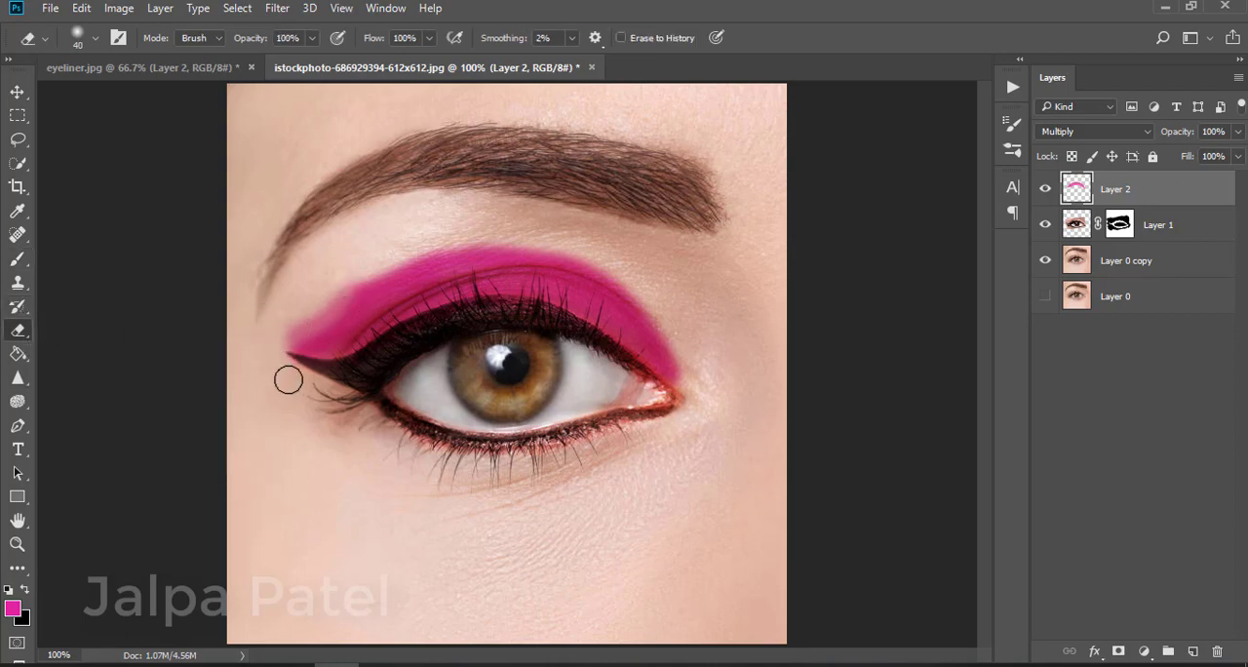
left_click(18, 258)
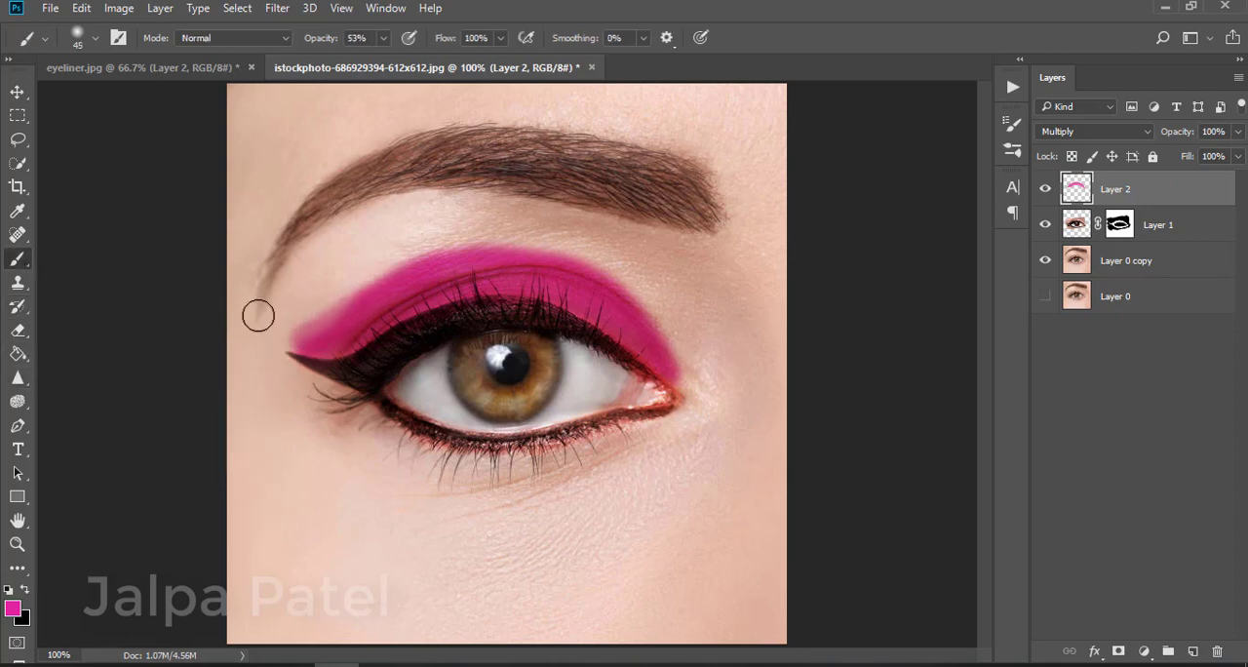
left_click_drag(303, 351, 374, 297)
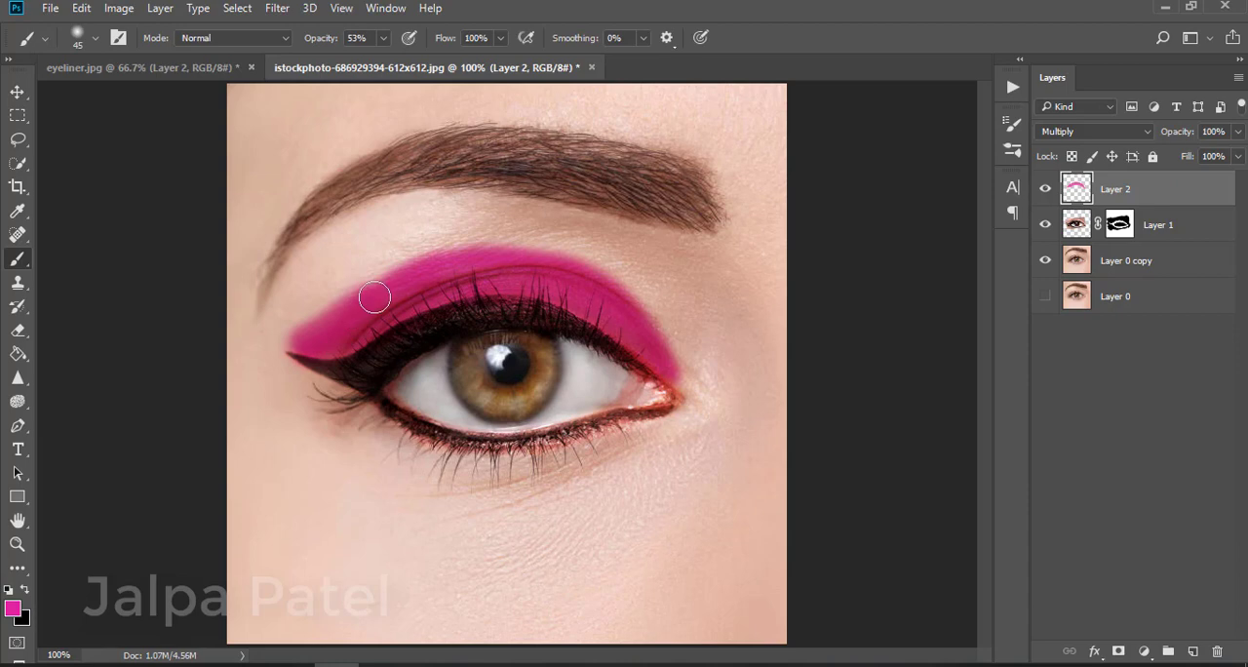
Lower the eyeshadow layer's opacity to 87% and apply a Gaussian Blur with a 29.1 pixel radius
left_click(1237, 132)
left_click_drag(1230, 154, 1226, 159)
left_click(277, 8)
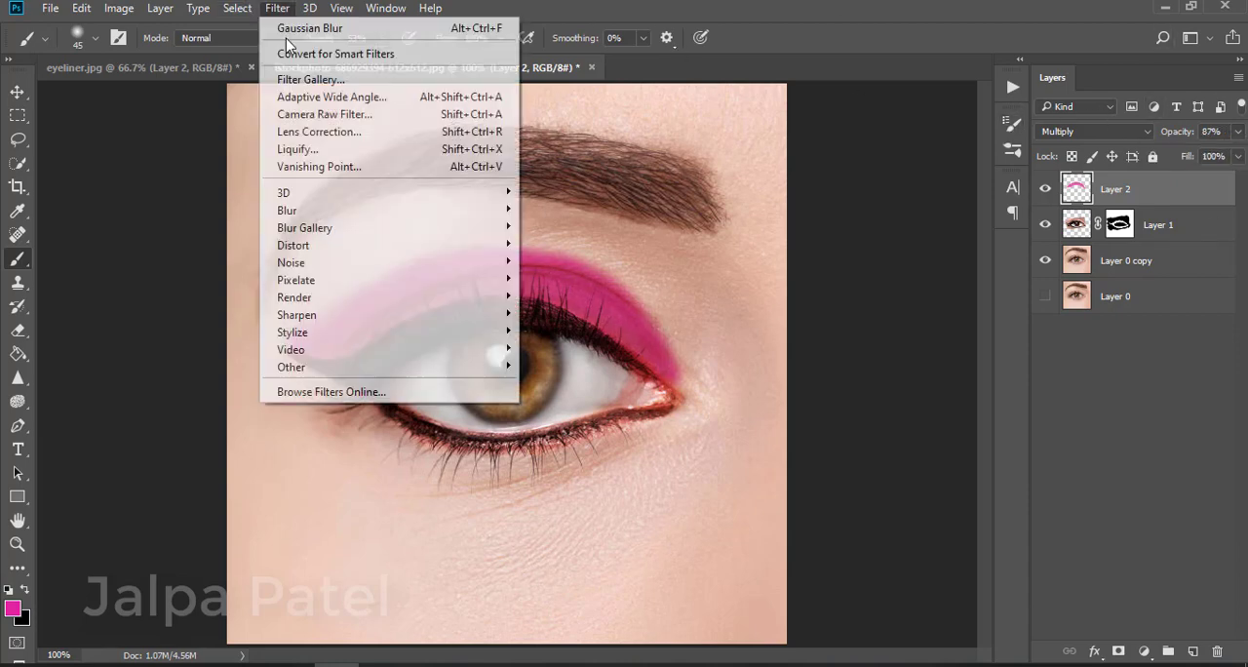
mouse_move(318, 210)
left_click(571, 279)
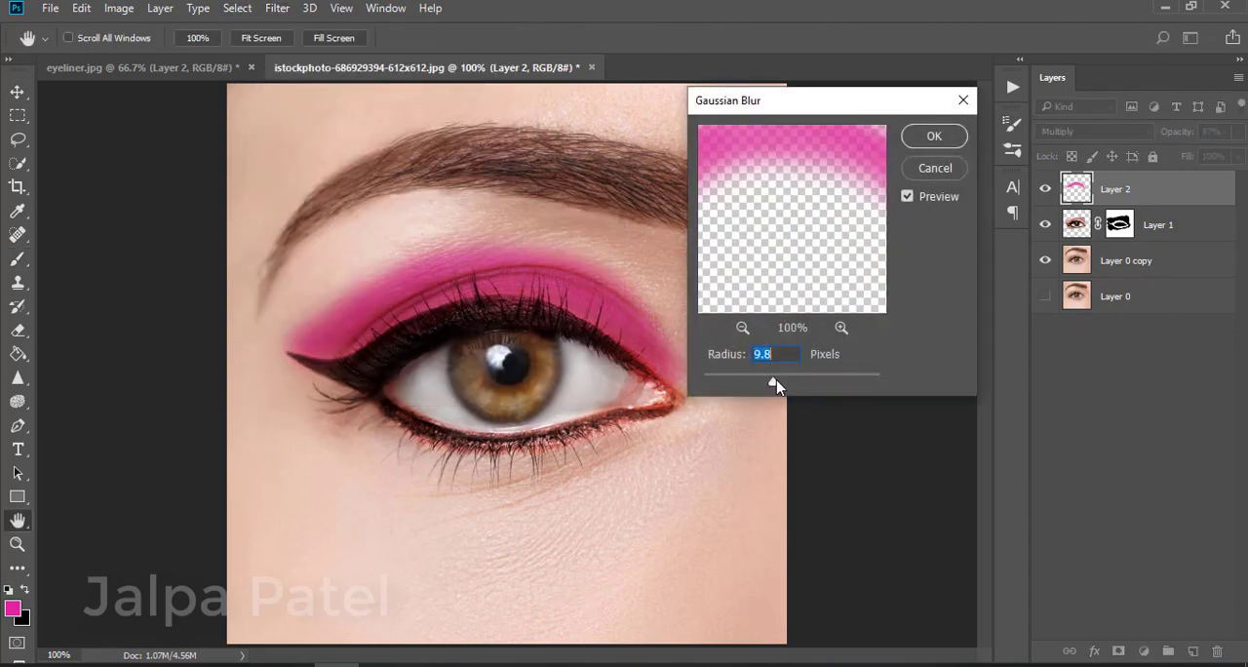
left_click_drag(776, 384, 783, 383)
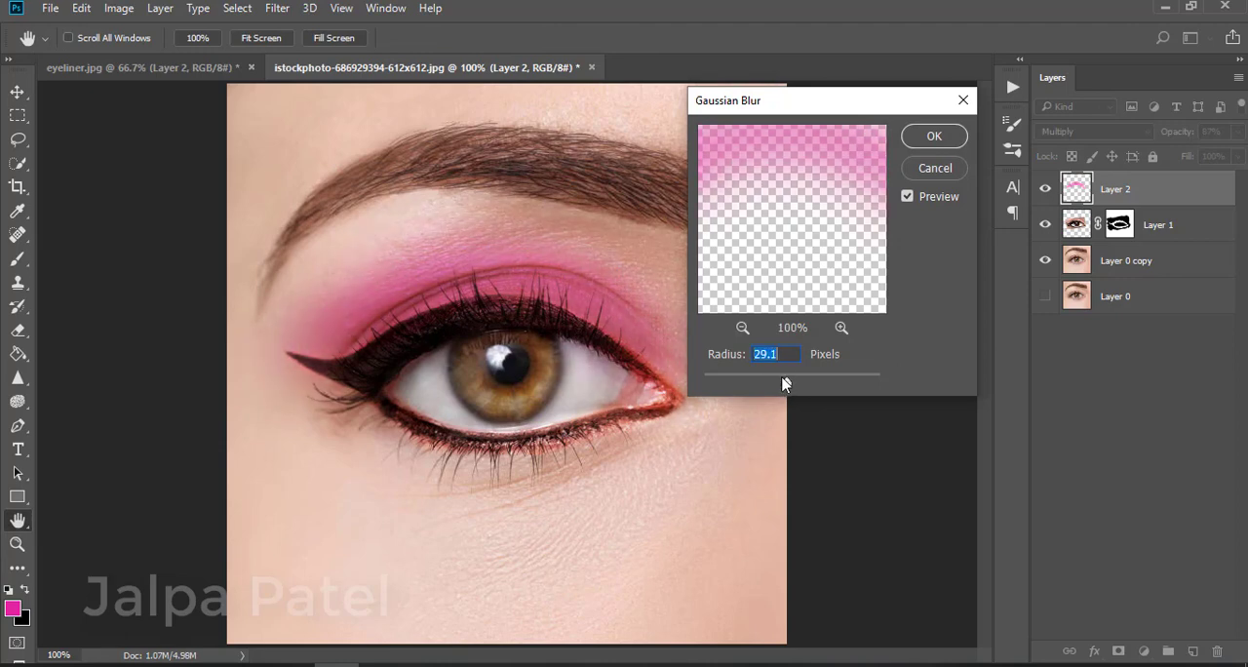
left_click(934, 136)
Return the layer opacity to 100% and try Hard Light before setting the blend mode back to Multiply
left_click_drag(1234, 137, 1242, 159)
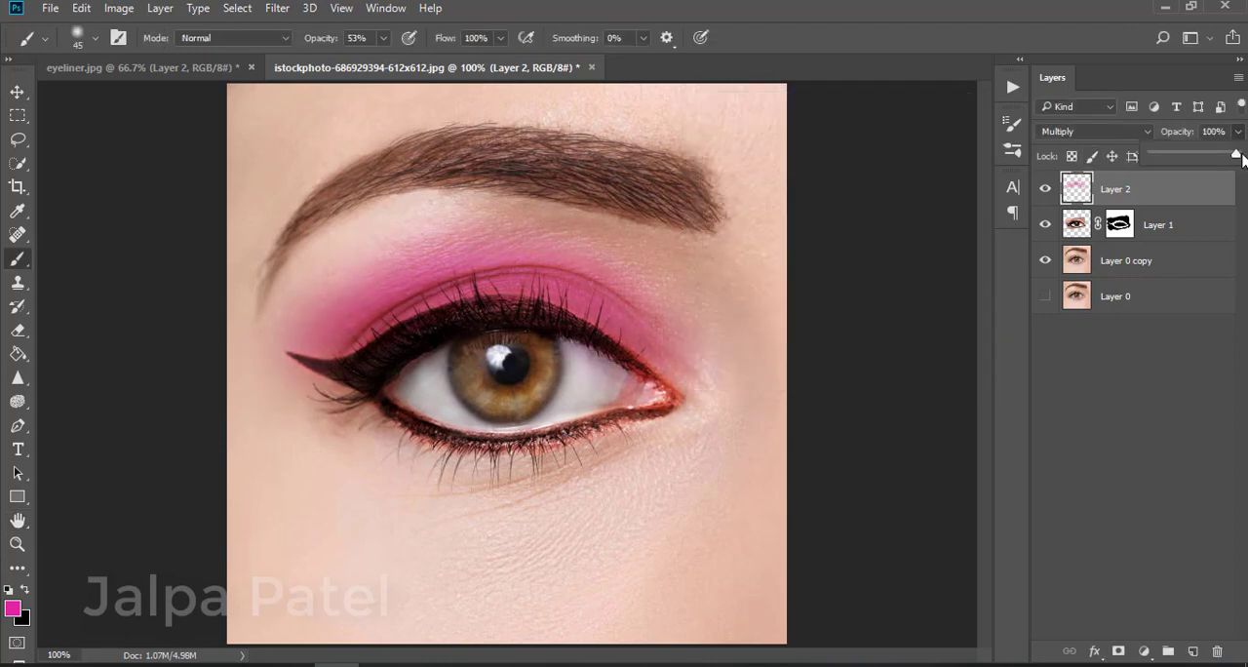
left_click(1107, 131)
left_click(1072, 334)
left_click(1127, 132)
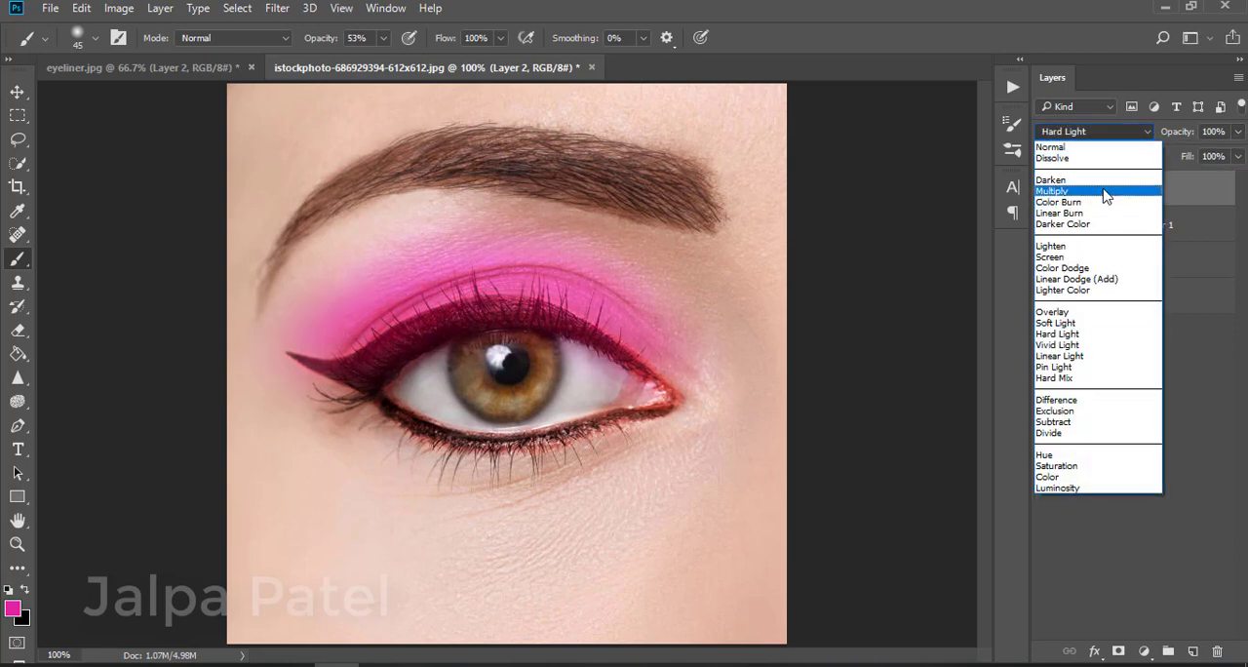
left_click(1107, 192)
mouse_move(683, 370)
left_mouse_down()
mouse_move(650, 352)
mouse_move(680, 377)
mouse_move(585, 309)
mouse_move(531, 294)
mouse_move(479, 298)
mouse_move(317, 354)
mouse_move(410, 300)
mouse_move(527, 280)
mouse_move(592, 304)
mouse_move(664, 372)
mouse_move(613, 320)
mouse_move(508, 295)
mouse_move(394, 328)
left_mouse_up()
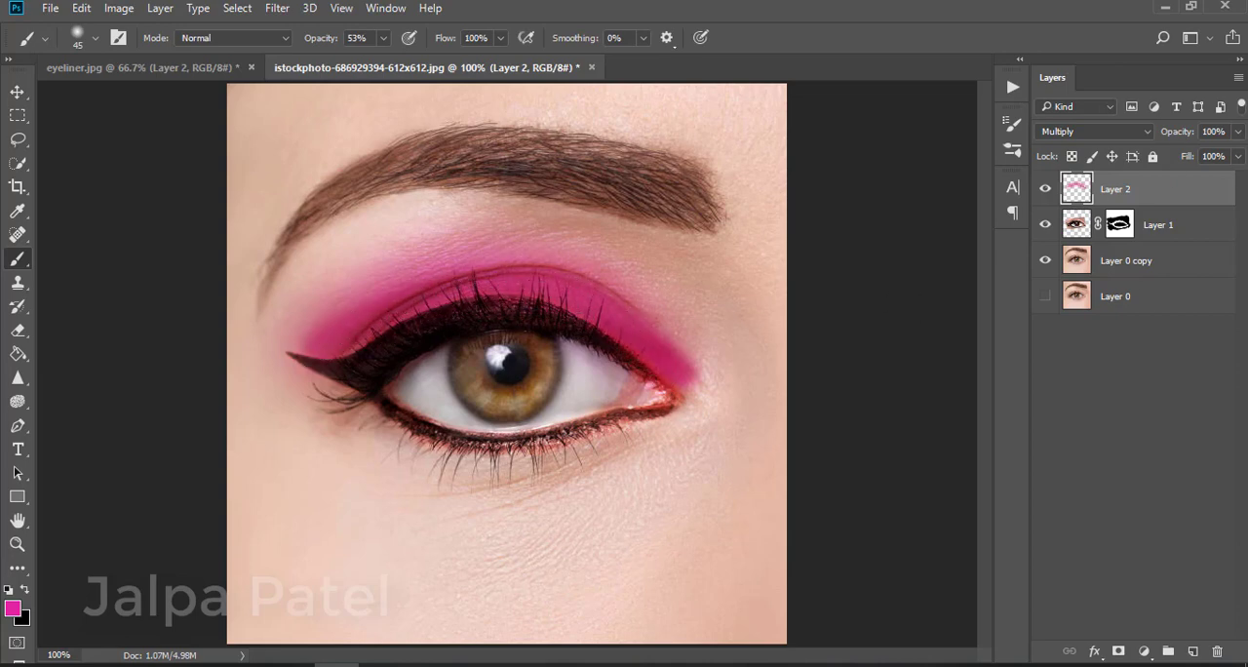
key("ctrl+z")
key("ctrl+z")
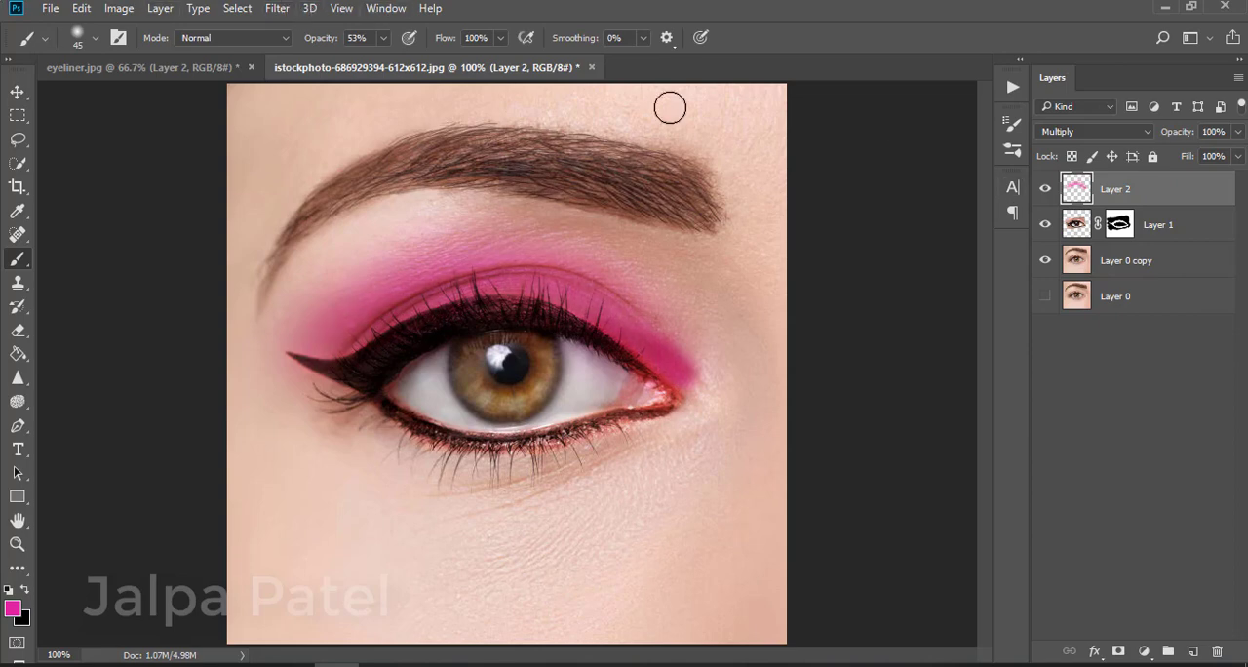
left_click(1192, 650)
key("ctrl+alt+z")
key("ctrl+alt+z")
key("ctrl+alt+z")
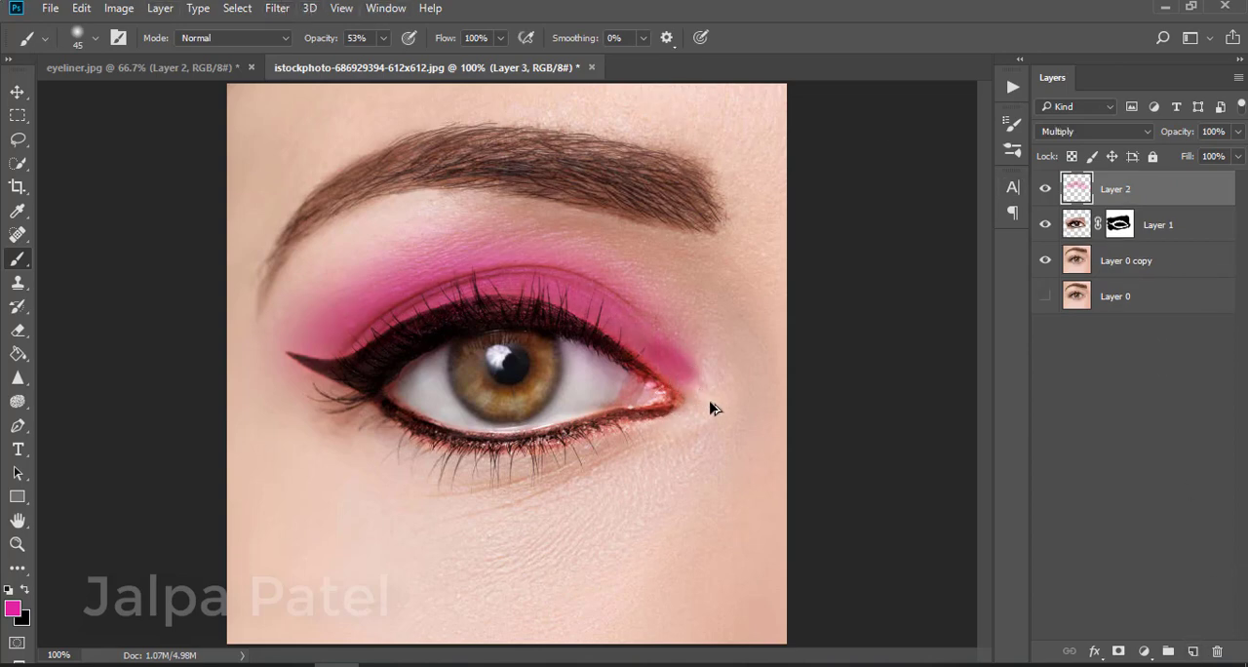
Add a new empty layer and brush another pink pass over the upper lid
left_click(1193, 652)
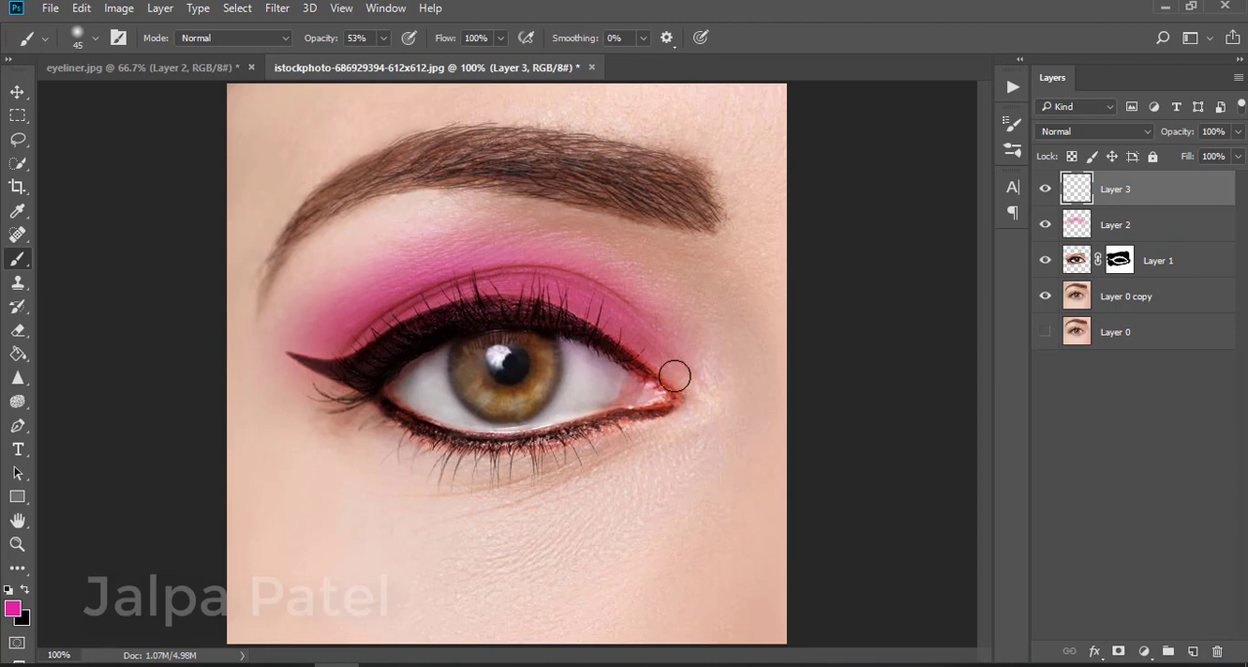
mouse_move(675, 376)
left_mouse_down()
mouse_move(596, 316)
mouse_move(528, 292)
mouse_move(436, 296)
mouse_move(336, 354)
mouse_move(426, 305)
mouse_move(518, 285)
mouse_move(581, 297)
mouse_move(645, 354)
left_mouse_up()
Set the new layer's blend mode to Multiply
left_click(1121, 133)
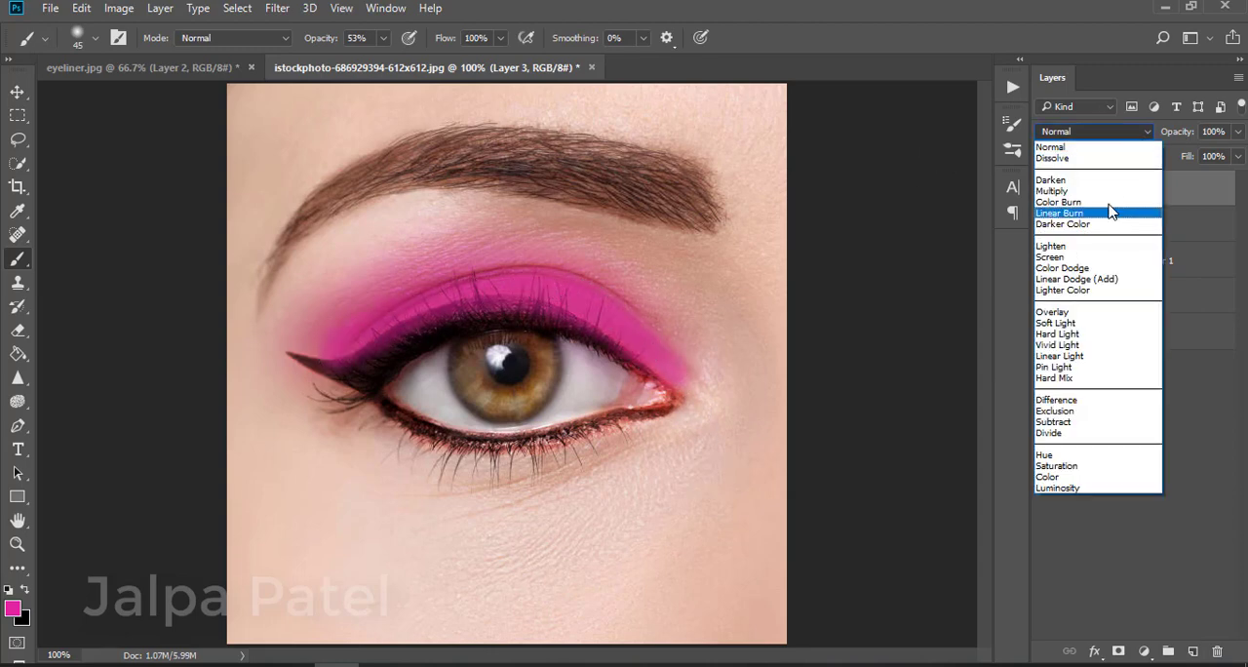
left_click(1082, 176)
scroll(1087, 134, "down", 1)
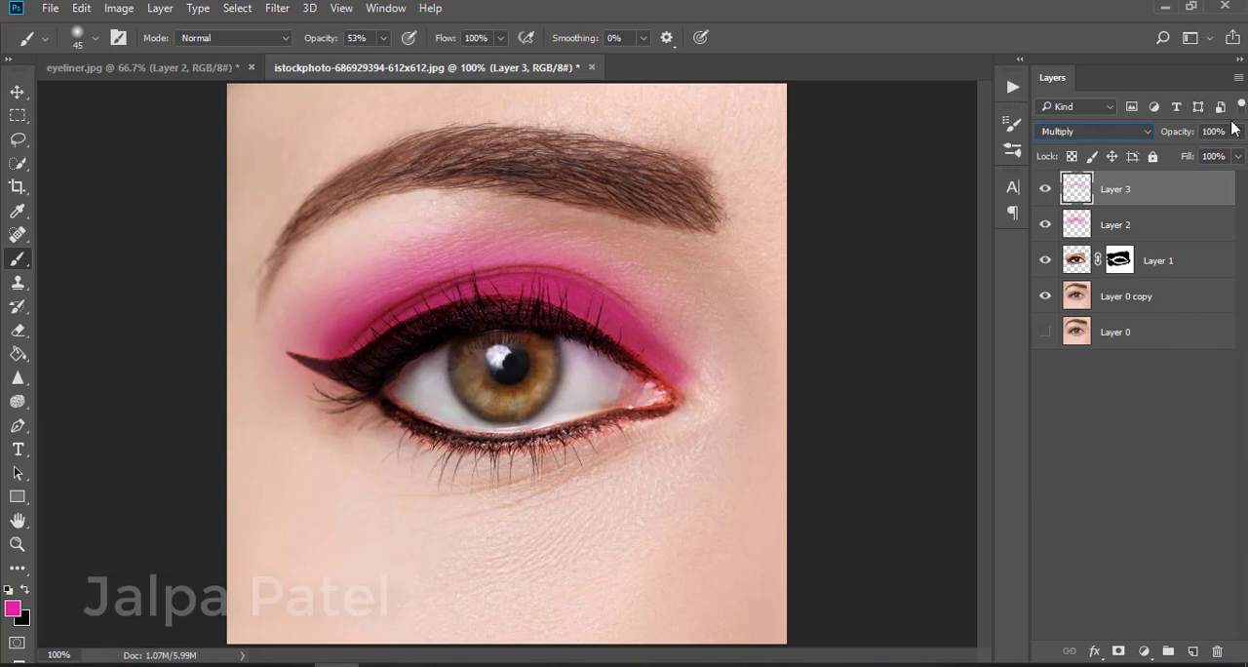
Apply a Gaussian Blur with a 9.6 pixel radius to the new pink layer
left_click(278, 9)
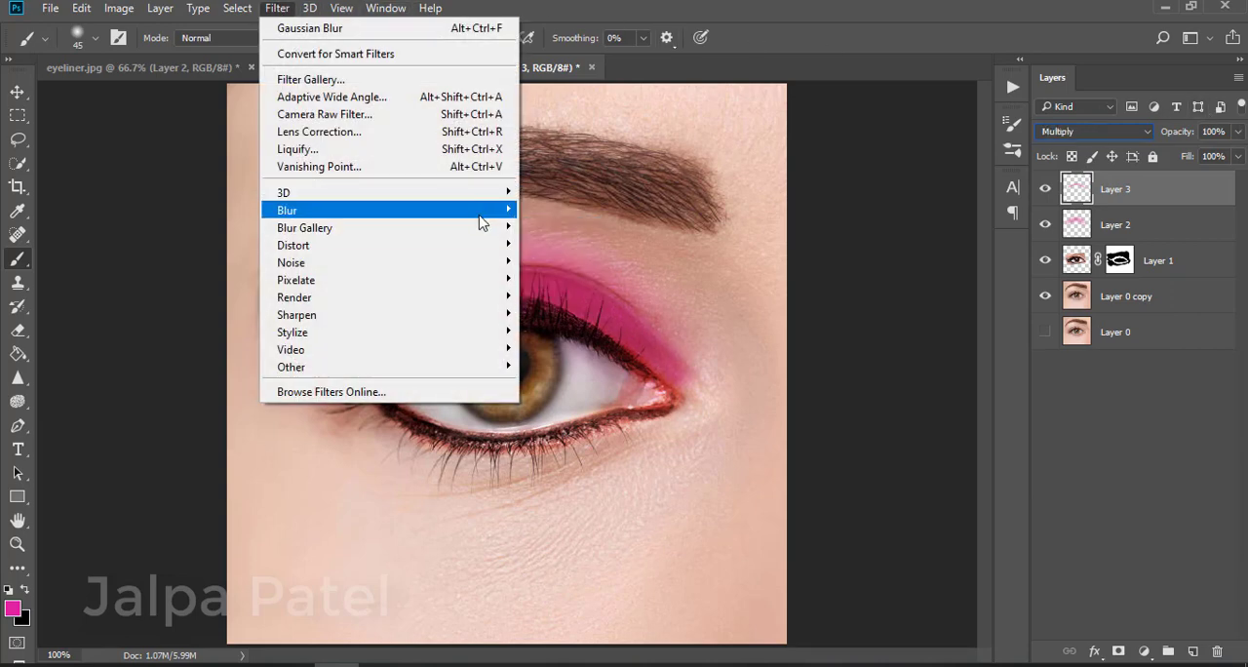
mouse_move(484, 217)
left_click(563, 280)
left_click_drag(789, 382, 770, 383)
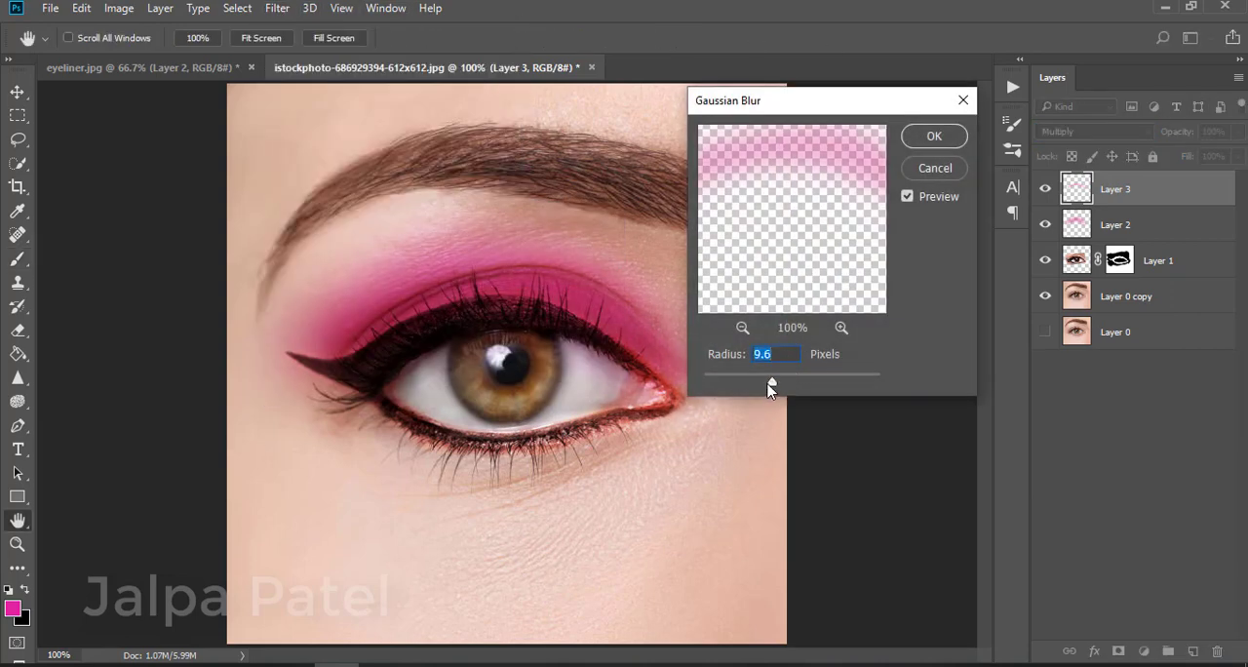
left_click(934, 135)
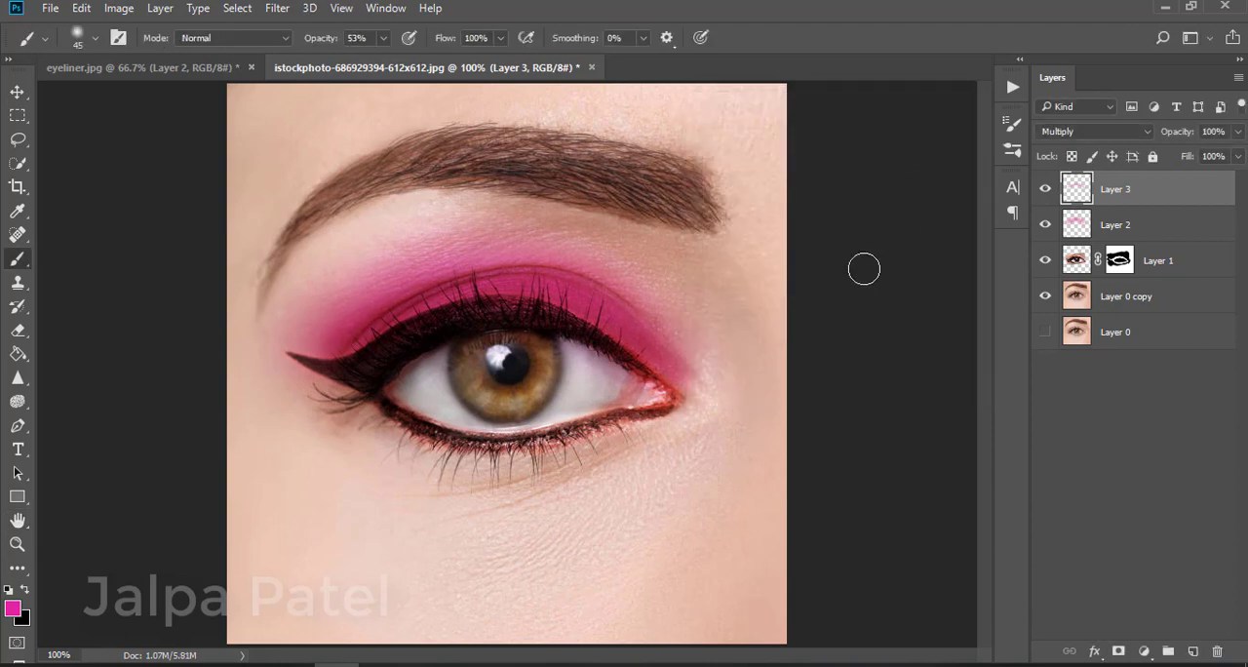
Move the eyeliner layer to the top of the layer stack
left_click(1185, 267)
left_click_drag(1187, 283, 1184, 196)
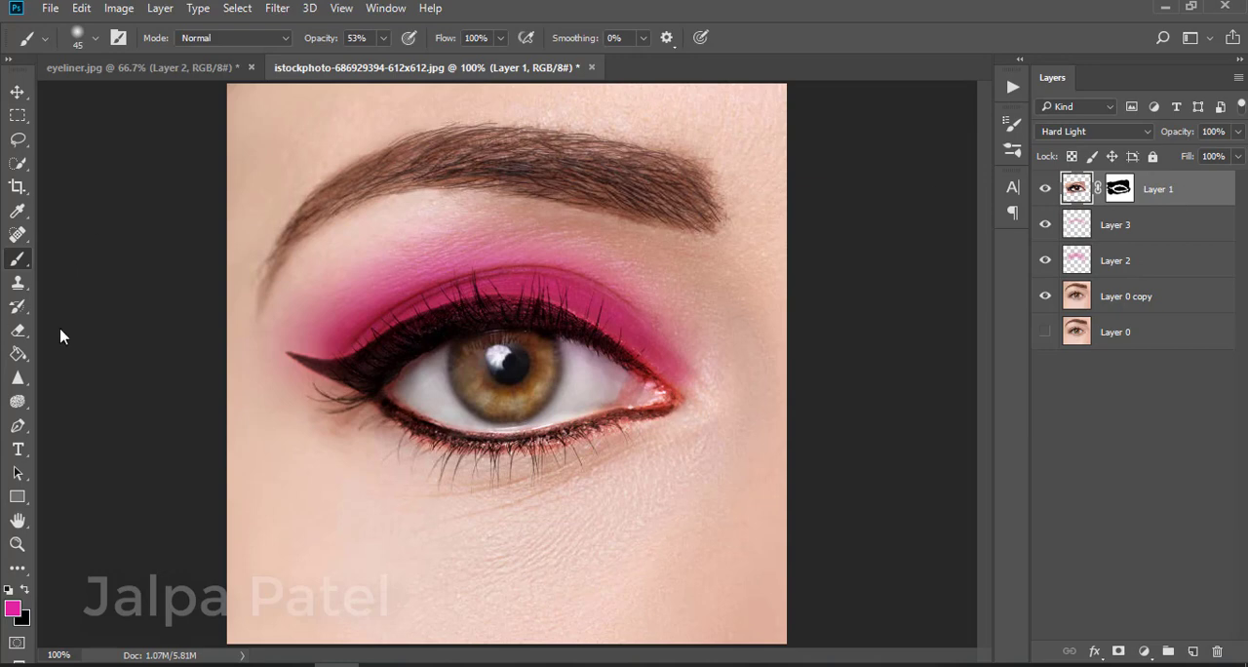
Select the eyeliner layer's mask, reset default colours and erase over the eye to reveal more of it
left_click(1119, 191)
key("d")
key("e")
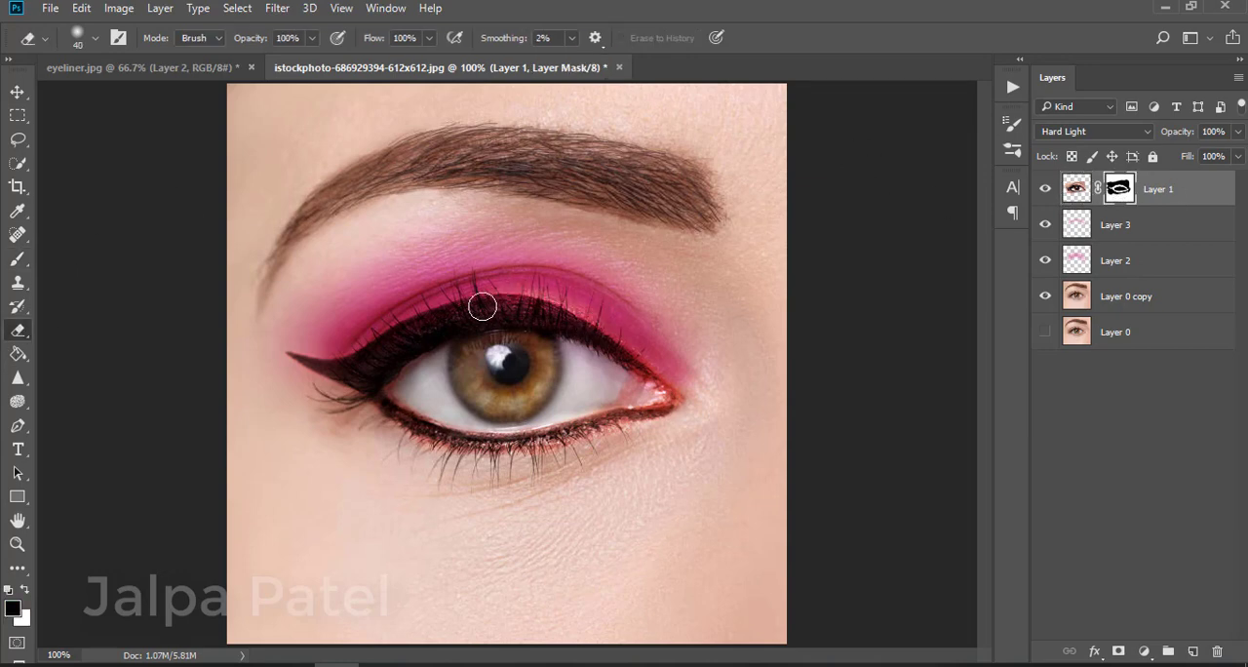
mouse_move(408, 343)
left_mouse_down()
mouse_move(486, 320)
mouse_move(599, 345)
mouse_move(624, 371)
mouse_move(527, 317)
mouse_move(508, 328)
mouse_move(626, 397)
mouse_move(546, 378)
mouse_move(544, 391)
mouse_move(616, 399)
mouse_move(511, 415)
mouse_move(405, 393)
mouse_move(473, 379)
mouse_move(483, 387)
mouse_move(405, 391)
mouse_move(457, 368)
mouse_move(549, 360)
mouse_move(569, 372)
mouse_move(434, 386)
mouse_move(484, 393)
mouse_move(364, 391)
left_mouse_up()
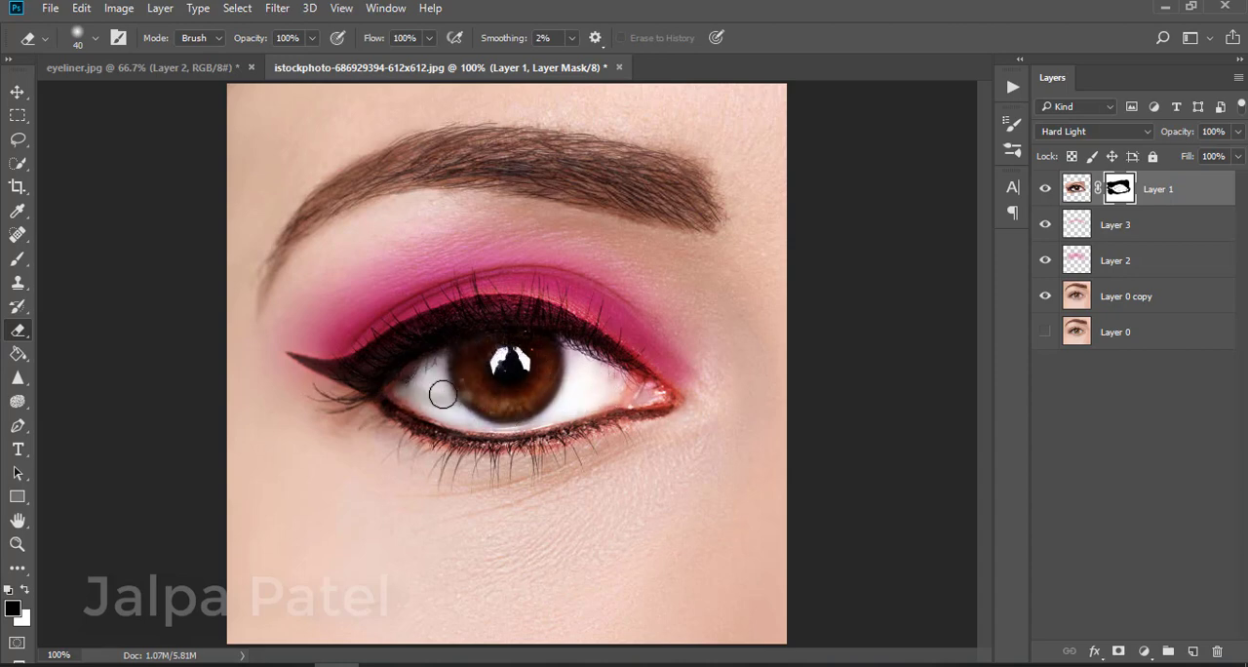
Toggle the two pink layers' visibility and zoom out and back to compare the eyeshadow effect
left_click(1045, 260)
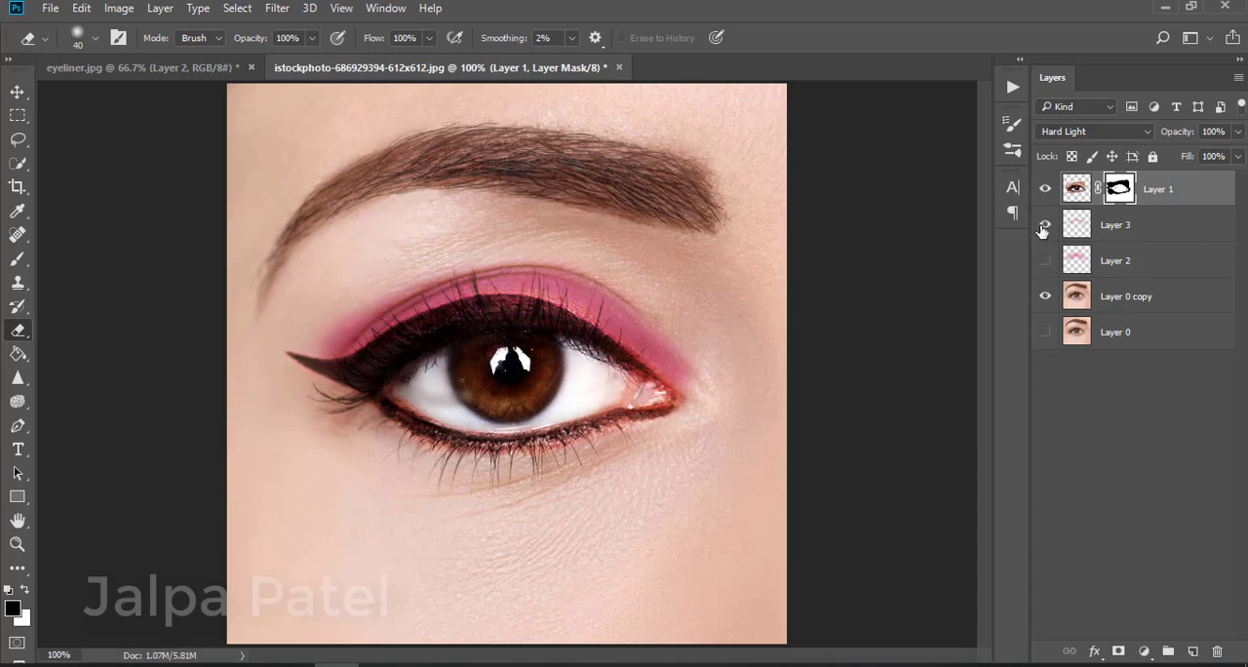
left_click(1045, 224)
left_click(1043, 225)
left_click(1043, 261)
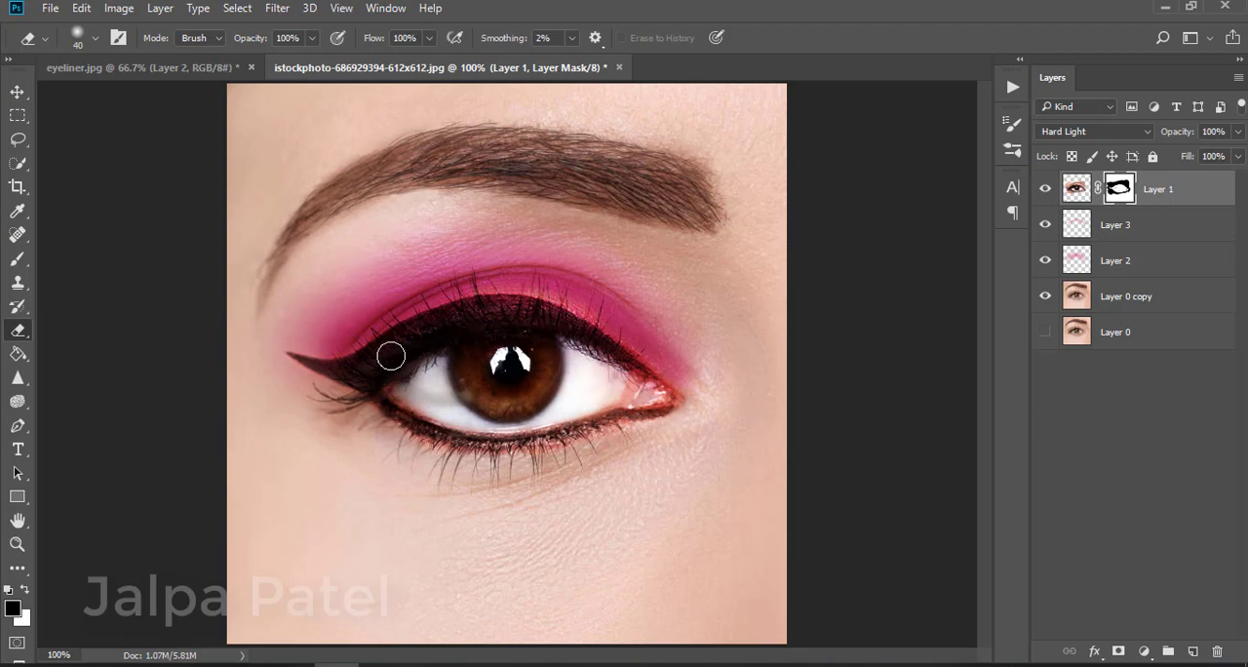
key("ctrl+minus")
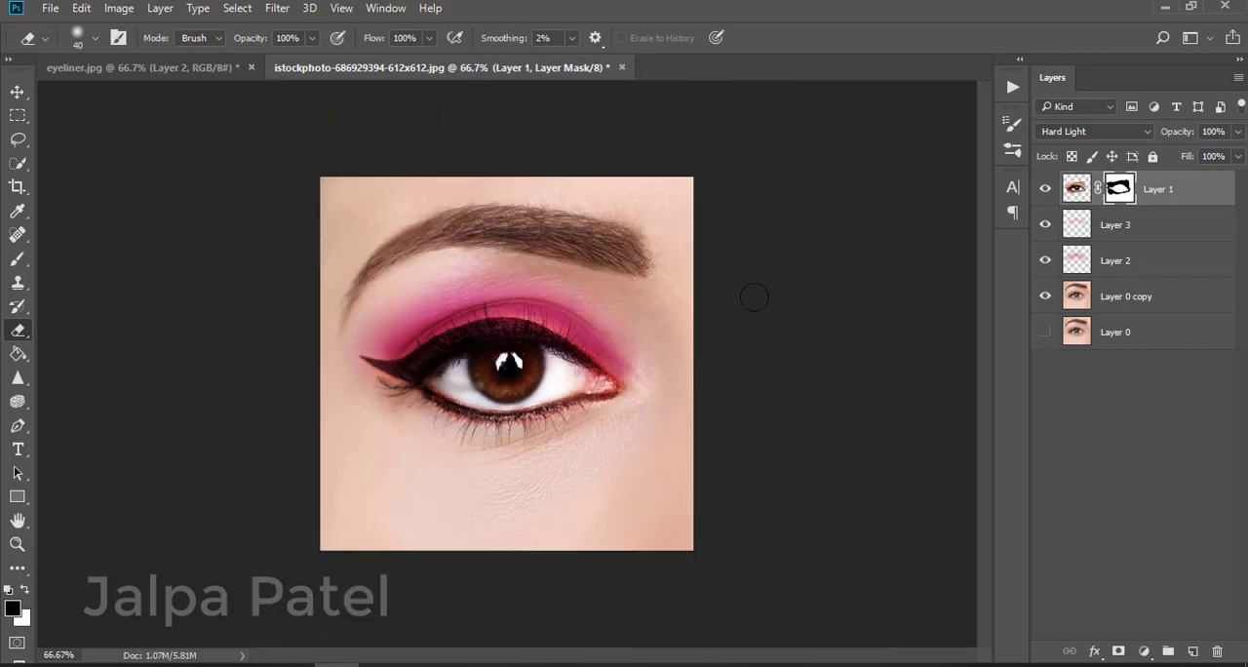
key("ctrl+plus")
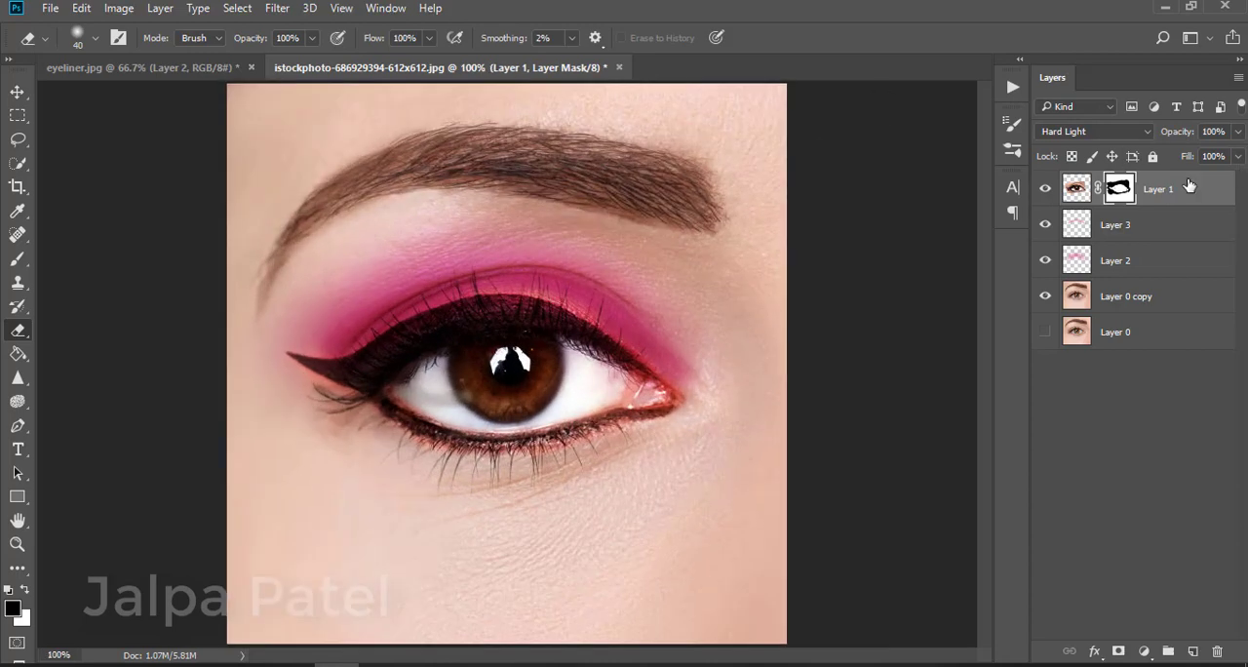
Toggle the eyeliner layer and both pink layers on and off to compare the makeup with and without them
left_click(1044, 226)
left_click(1044, 225)
left_click(1044, 189)
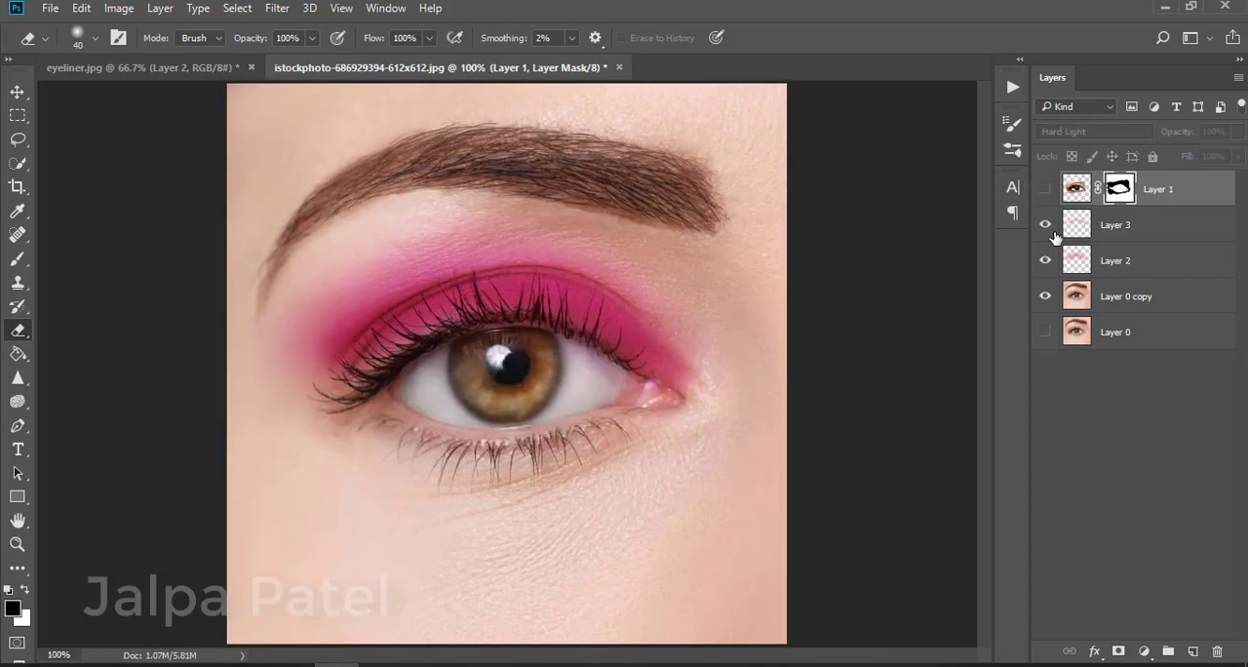
left_click(1045, 260)
left_click(1045, 260)
left_click(1045, 189)
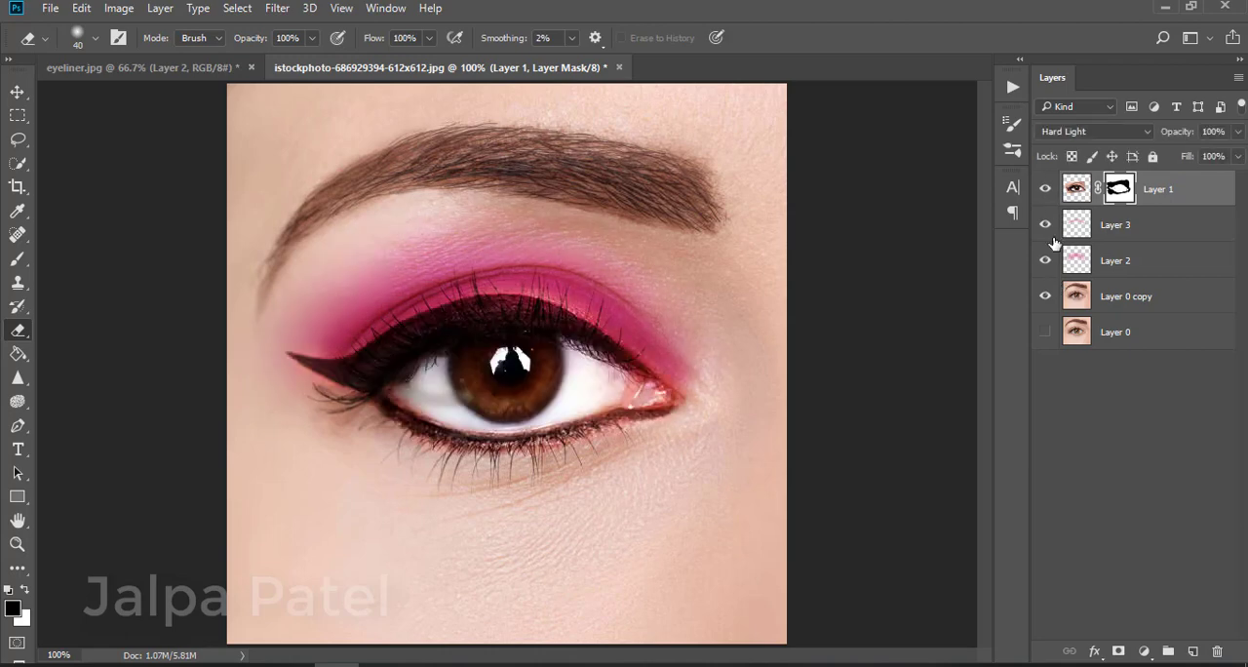
Add a new layer on top and set the foreground colour to white ffffff
left_click(1192, 652)
key("b")
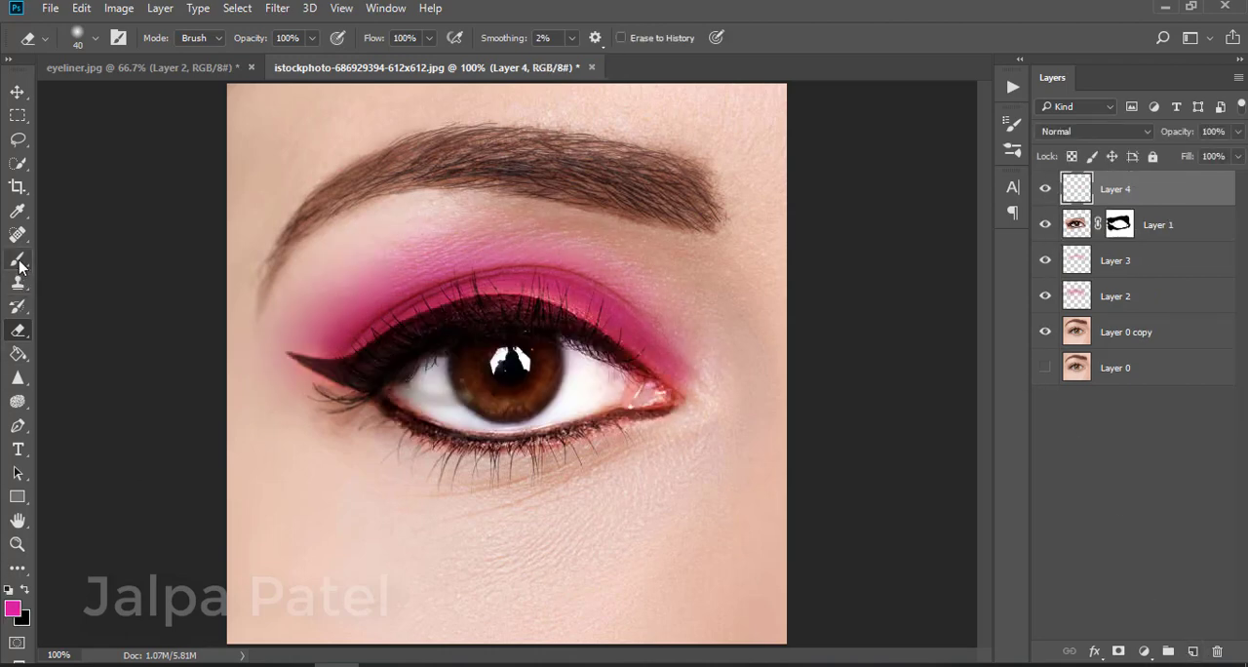
type("ffffff")
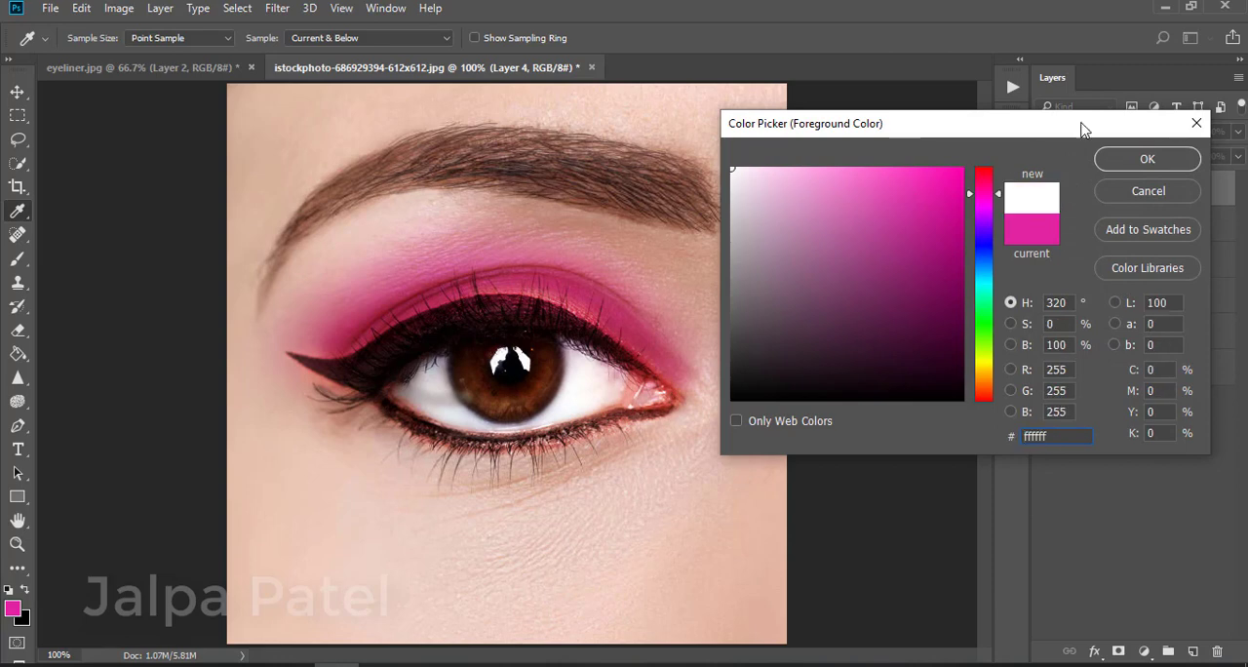
left_click(1146, 159)
key("b")
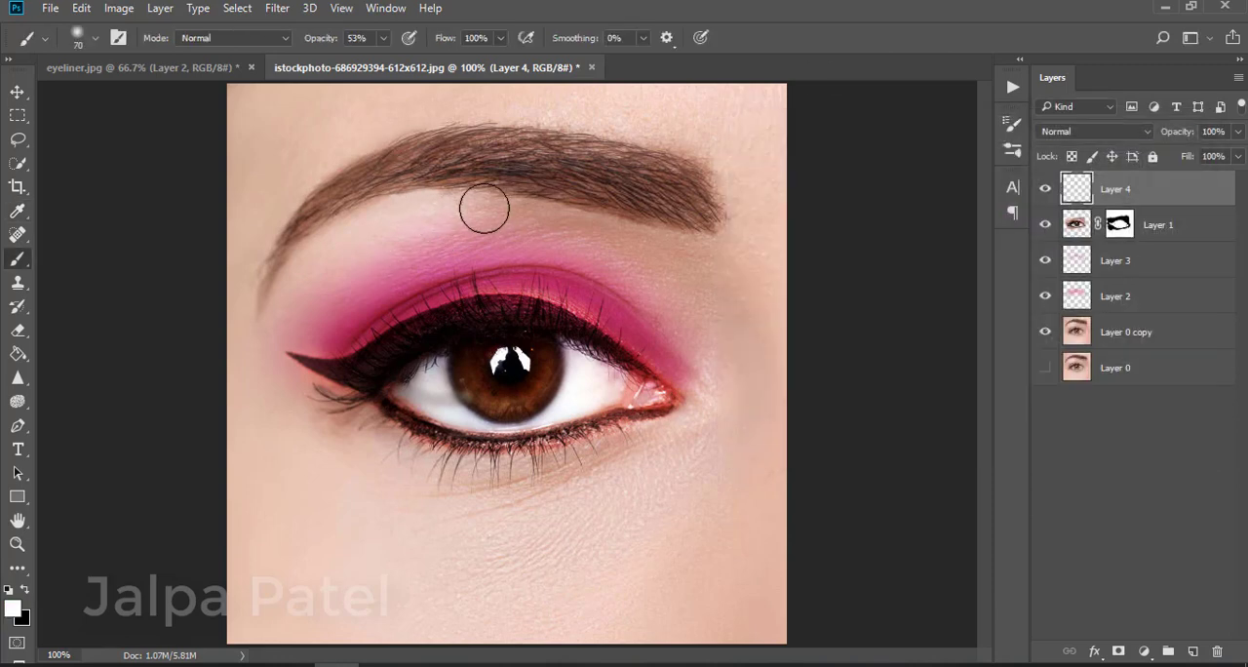
Paint white highlights on the brow bone and inner eye corner, and set that layer's blend mode to Overlay
mouse_move(485, 206)
left_mouse_down()
mouse_move(421, 201)
mouse_move(309, 270)
mouse_move(440, 220)
mouse_move(298, 284)
left_mouse_up()
mouse_move(678, 361)
left_mouse_down()
mouse_move(692, 400)
mouse_move(657, 422)
mouse_move(692, 405)
mouse_move(660, 366)
mouse_move(685, 409)
mouse_move(616, 431)
left_mouse_up()
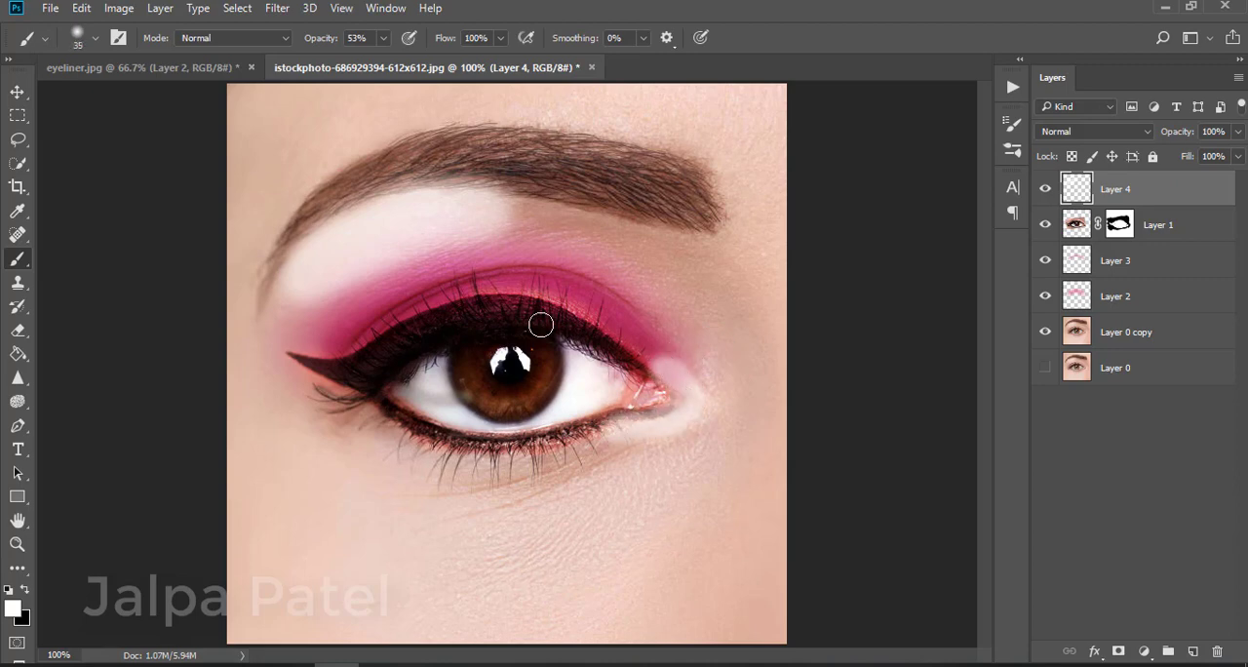
left_click(1131, 131)
left_click(1117, 187)
left_click(1087, 133)
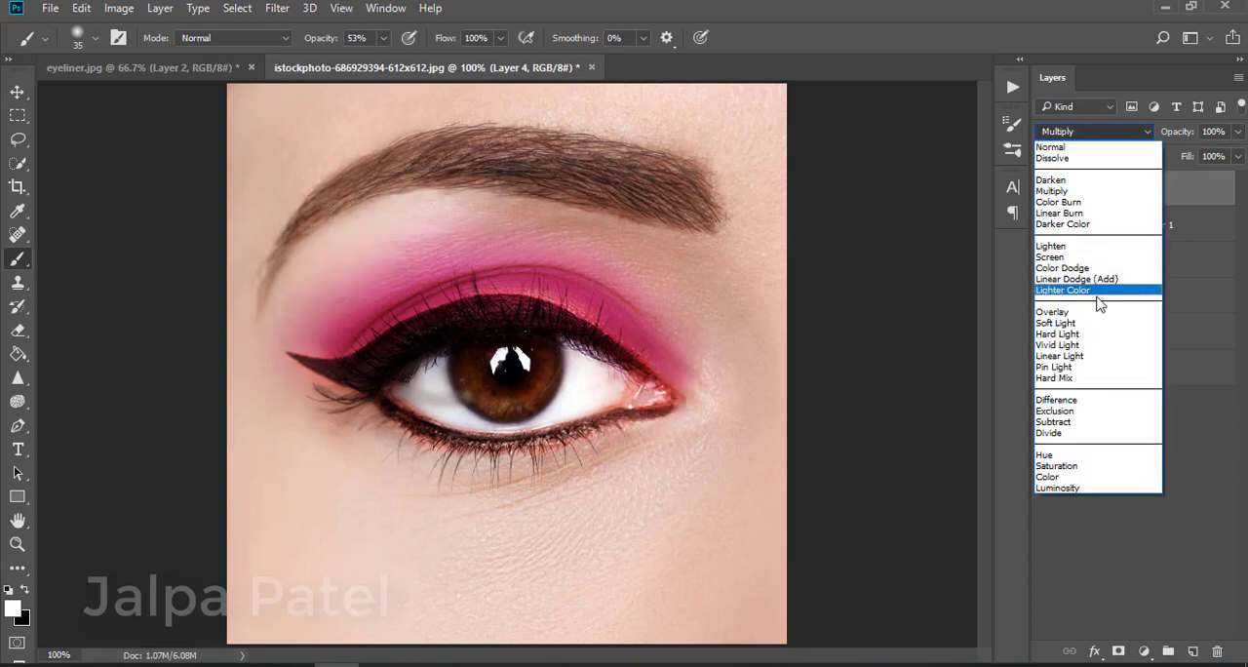
left_click(1092, 288)
Apply a Gaussian Blur to the white highlight layer to soften it
left_click(277, 8)
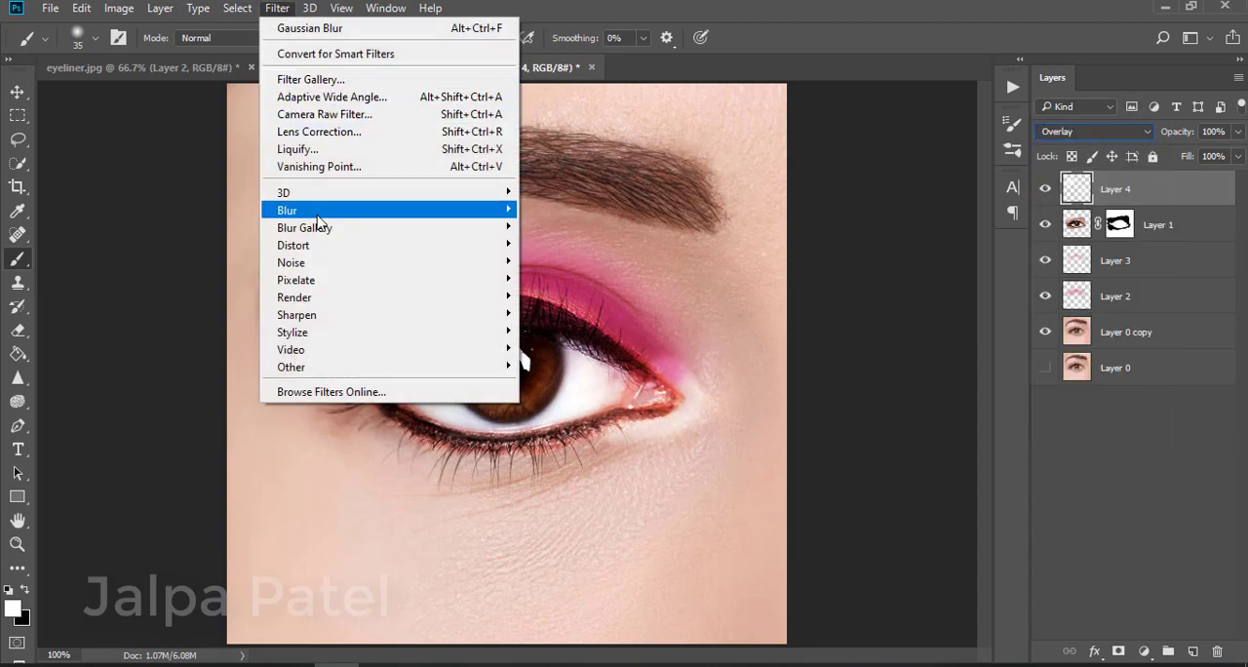
mouse_move(381, 212)
left_click(573, 279)
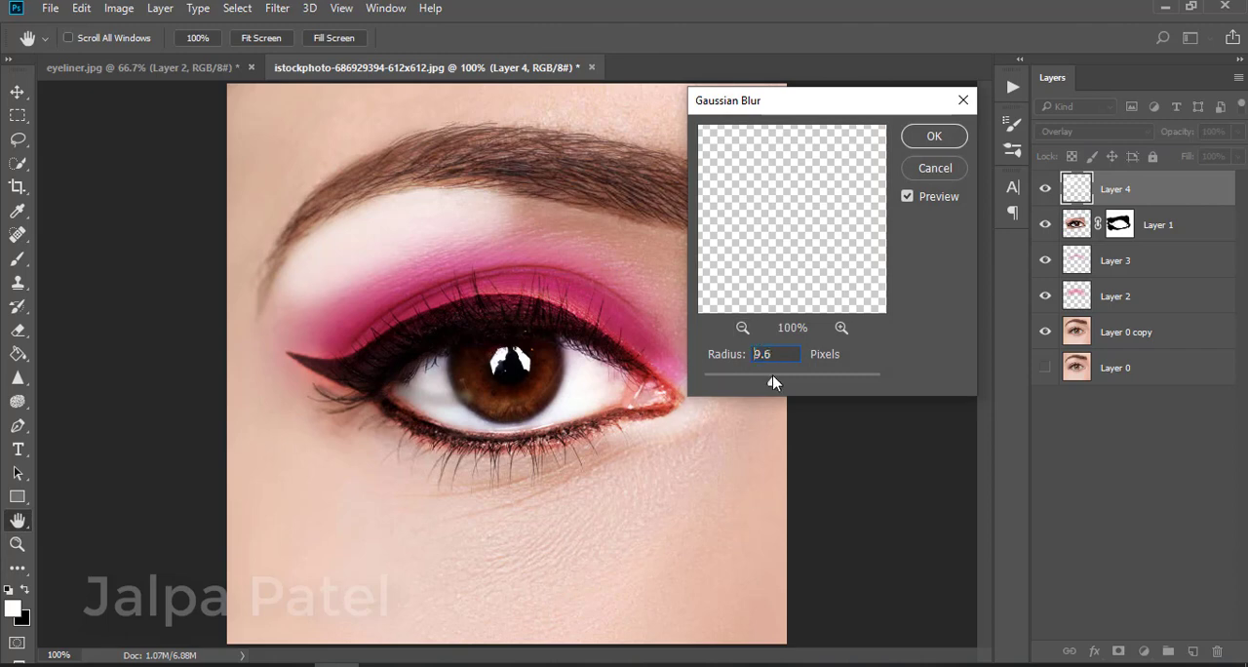
left_click_drag(771, 377, 801, 378)
left_click(934, 135)
key("b")
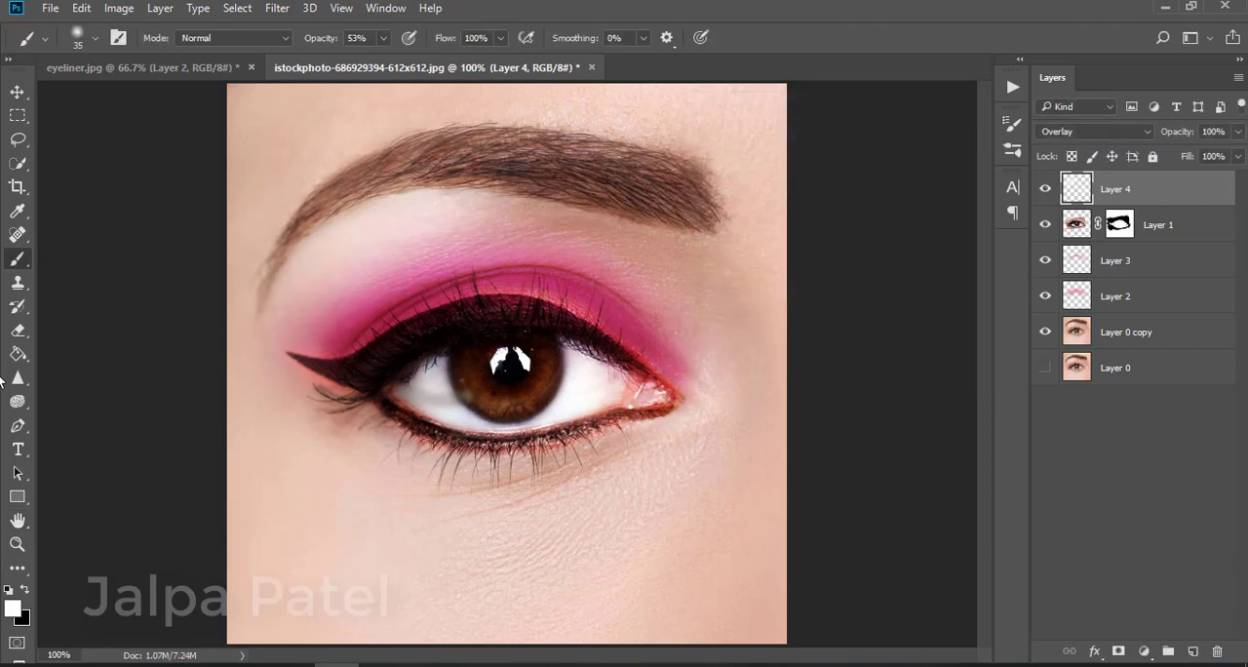
Add a new layer, switch the foreground to black and paint dark strokes over the eyebrow
key("e")
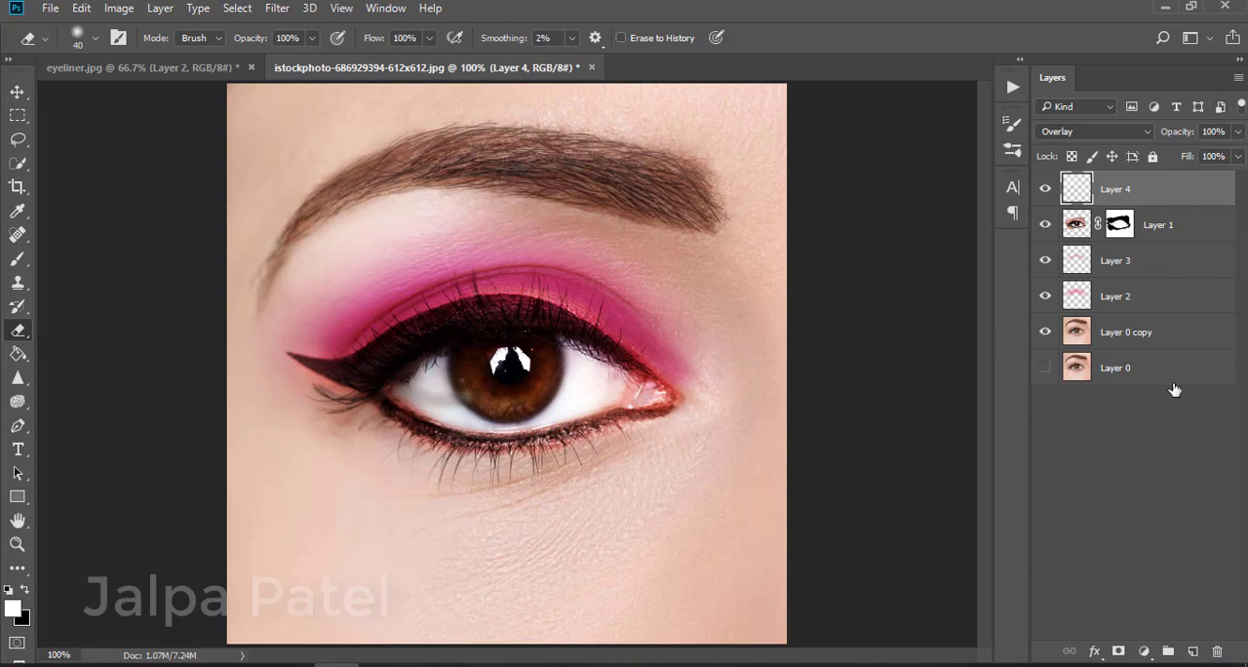
key("ctrl+minus")
key("ctrl+plus")
left_click(1191, 651)
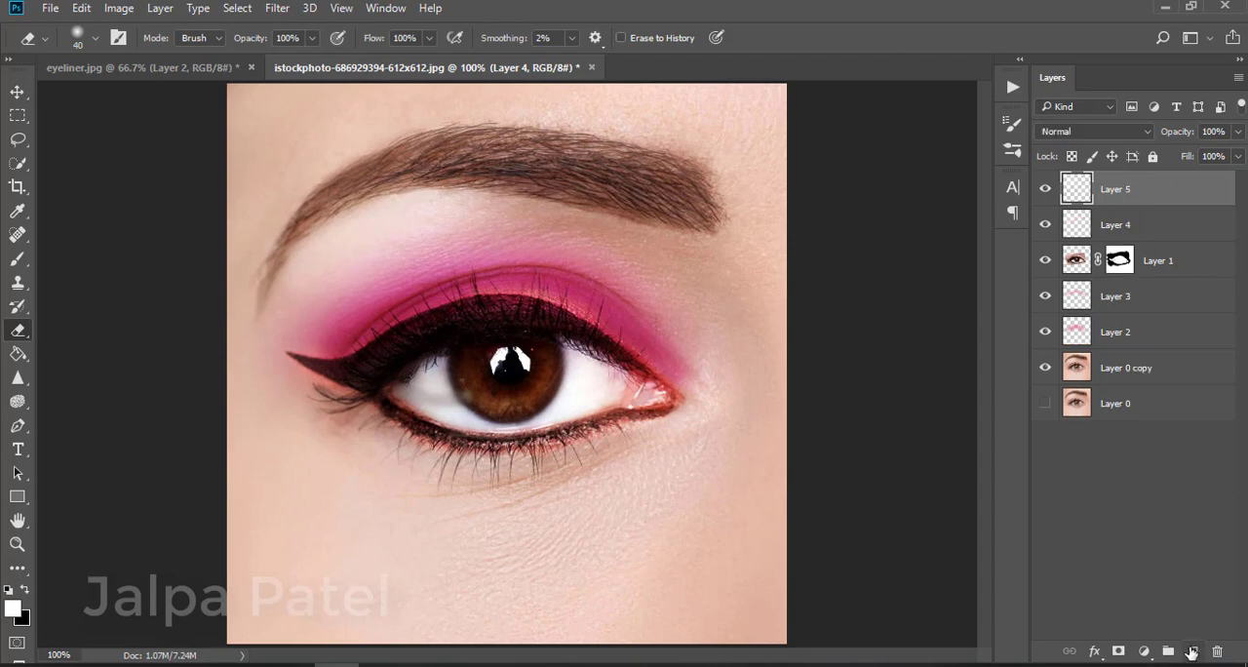
left_click(18, 259)
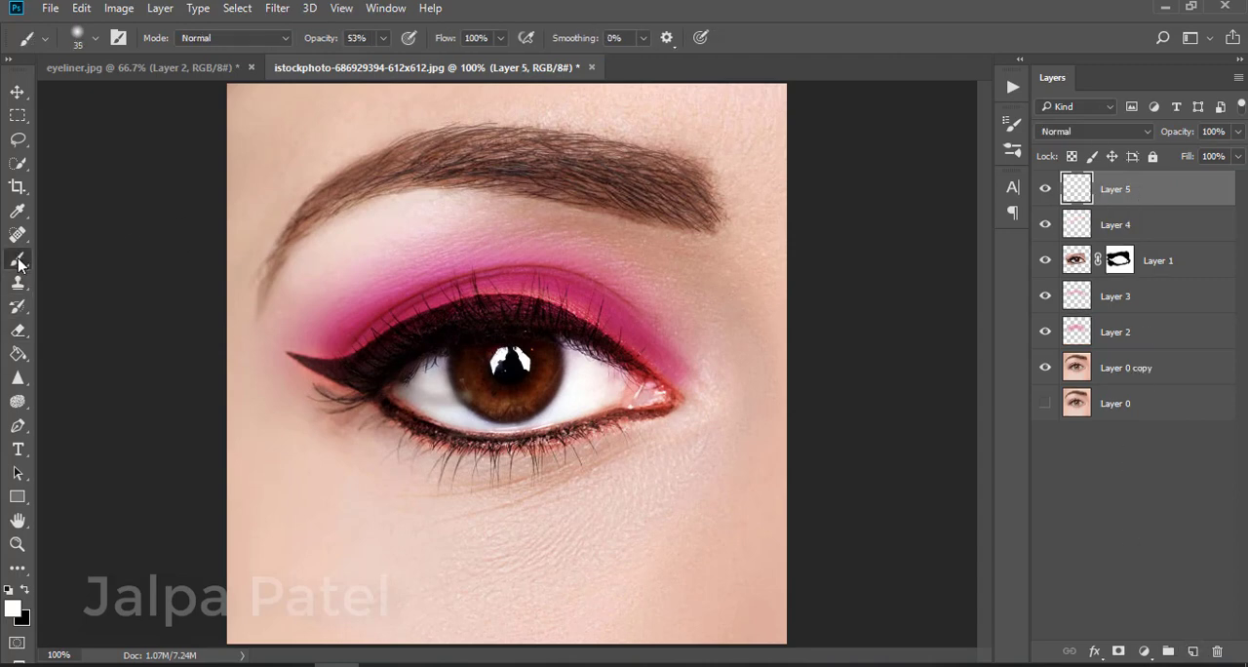
left_click(25, 590)
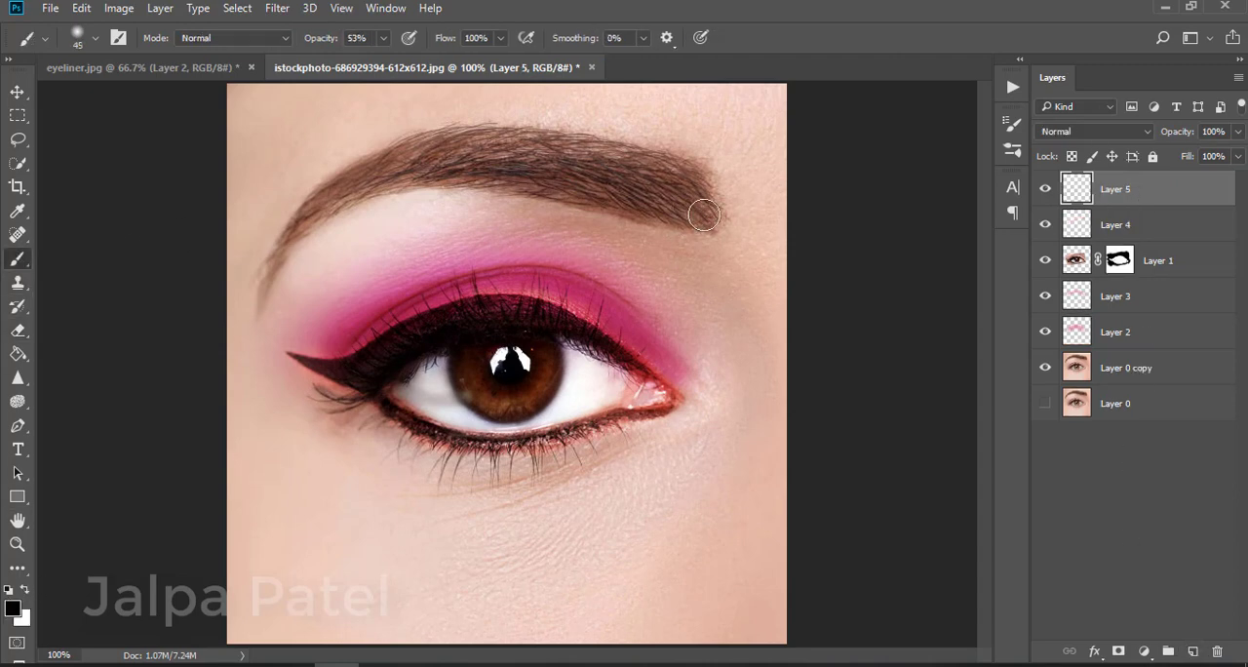
mouse_move(704, 215)
left_mouse_down()
mouse_move(567, 189)
mouse_move(650, 209)
mouse_move(676, 201)
mouse_move(654, 167)
mouse_move(693, 173)
mouse_move(559, 145)
mouse_move(622, 178)
mouse_move(496, 143)
mouse_move(548, 139)
mouse_move(487, 105)
left_mouse_up()
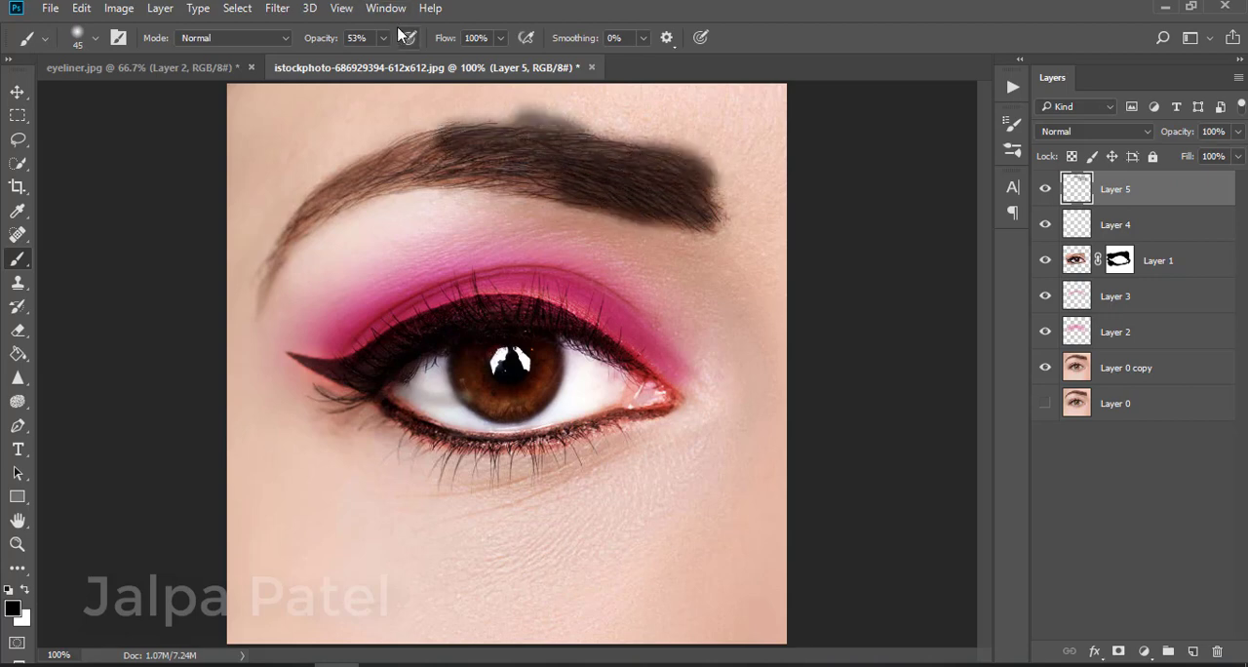
mouse_move(594, 175)
left_mouse_down()
mouse_move(438, 159)
mouse_move(496, 172)
mouse_move(313, 216)
mouse_move(246, 288)
mouse_move(413, 159)
mouse_move(293, 208)
mouse_move(558, 133)
mouse_move(711, 189)
mouse_move(552, 169)
left_mouse_up()
Set the eyebrow layer's blend mode to Soft Light
left_click(1137, 131)
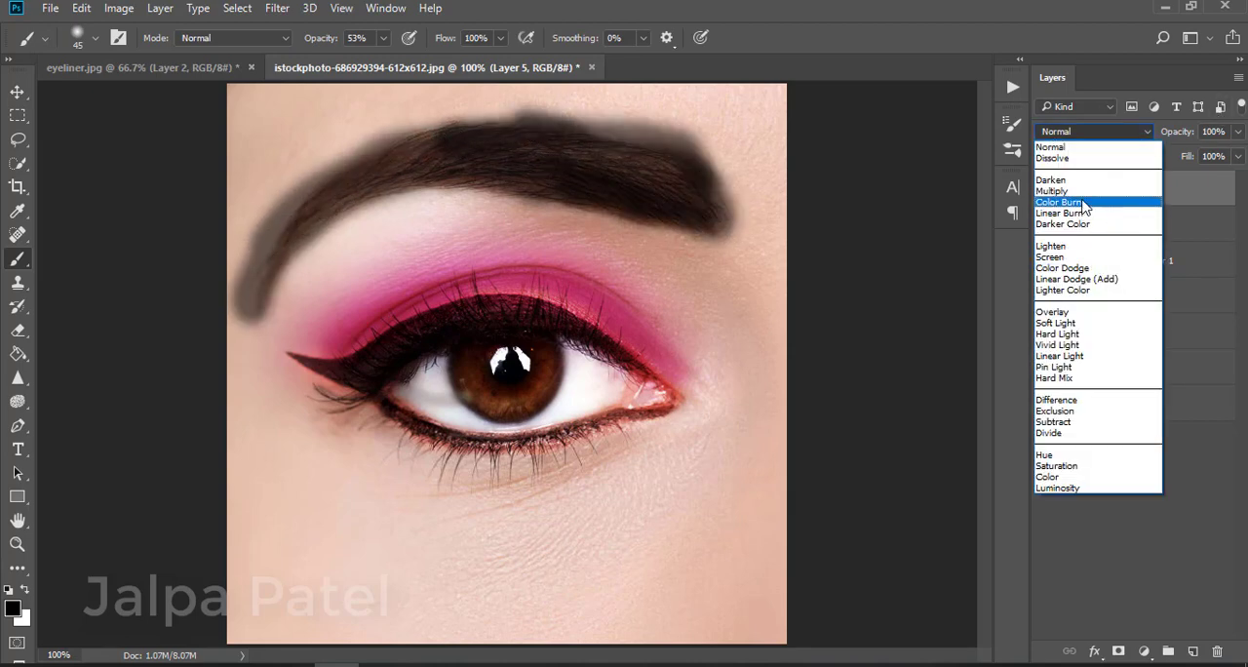
left_click(1050, 191)
left_click(1092, 130)
left_click(1055, 323)
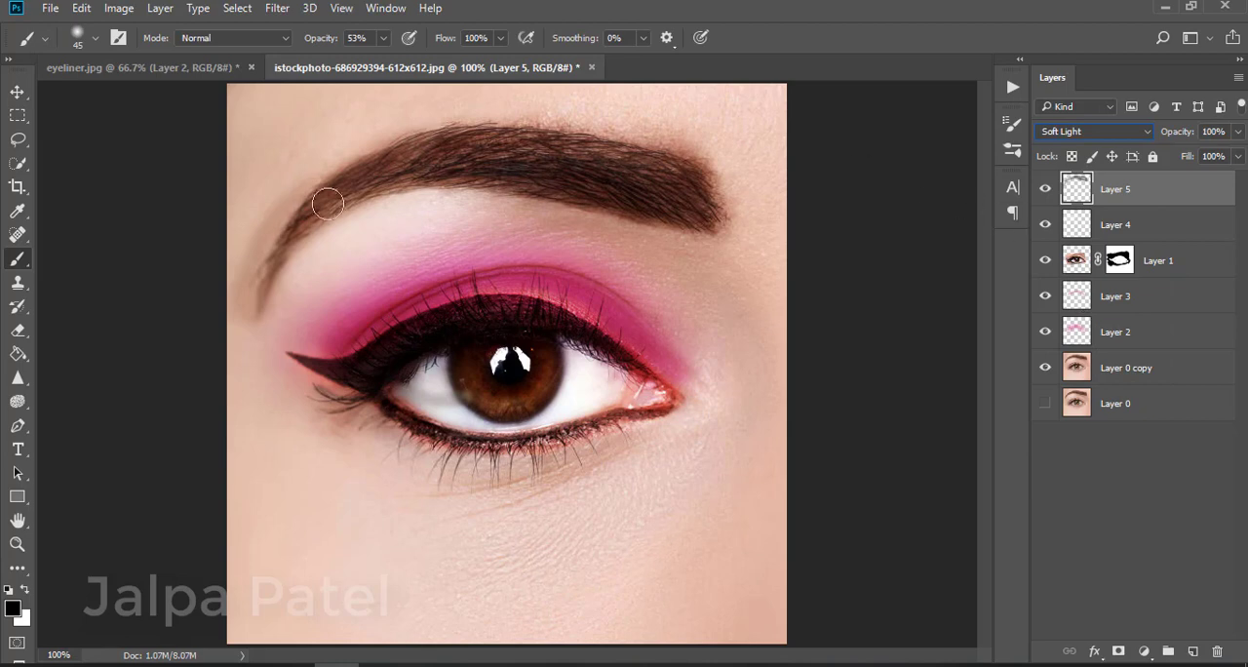
Erase the stray eyebrow paint above the brow and at its tail
left_click(18, 330)
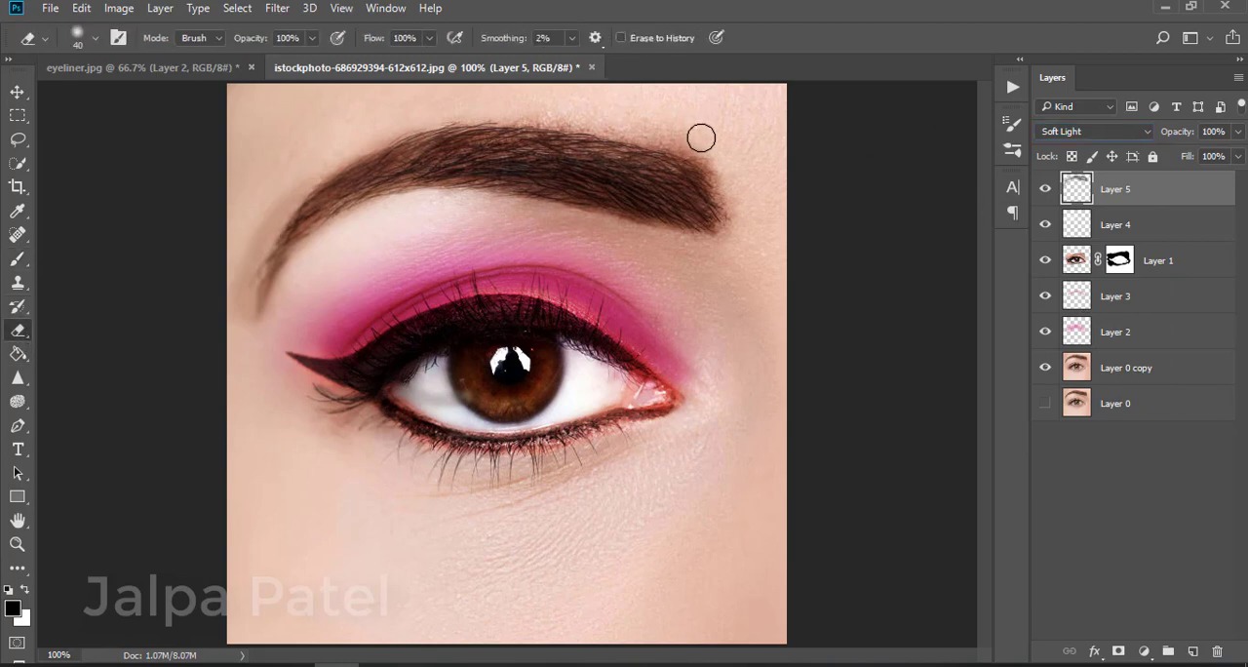
mouse_move(701, 137)
left_mouse_down()
mouse_move(578, 113)
mouse_move(693, 143)
mouse_move(730, 176)
left_mouse_up()
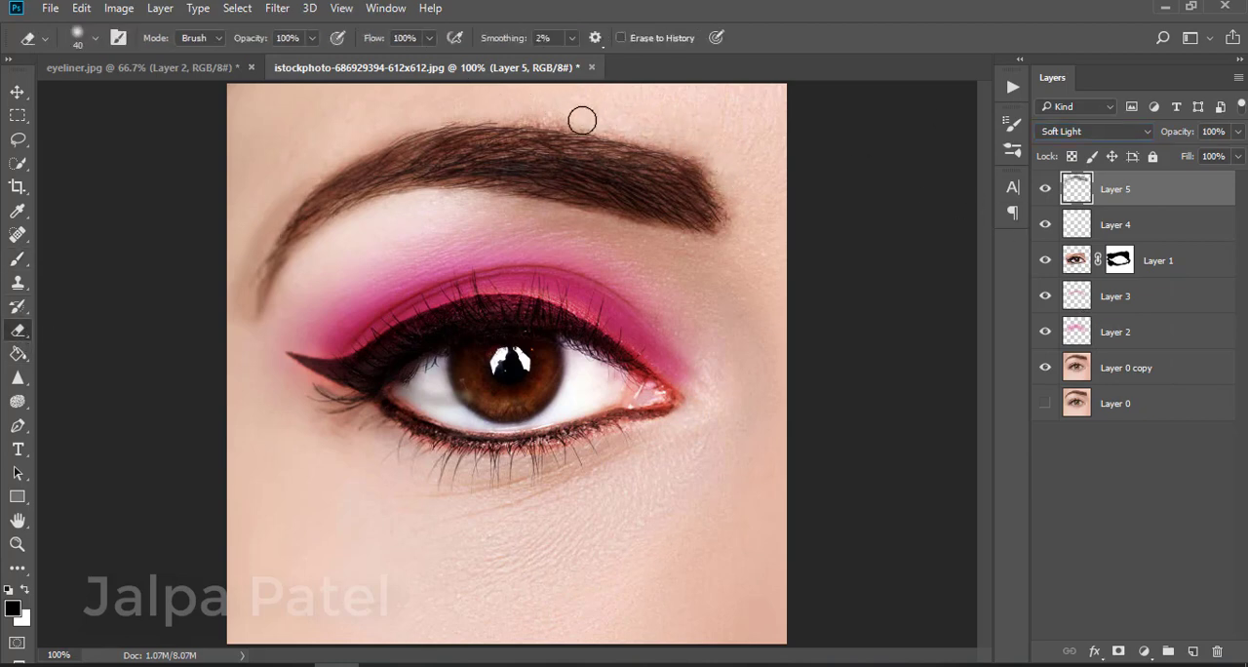
mouse_move(582, 119)
left_mouse_down()
mouse_move(411, 119)
mouse_move(354, 146)
mouse_move(268, 212)
mouse_move(239, 256)
mouse_move(241, 298)
mouse_move(287, 193)
left_mouse_up()
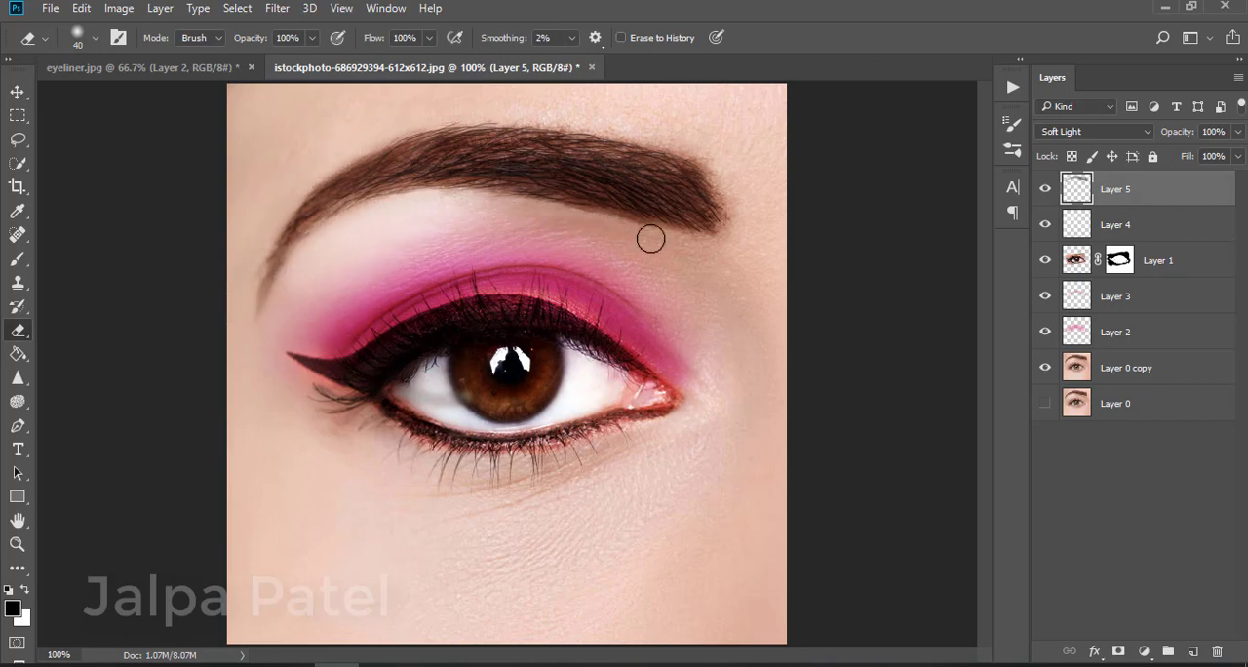
key("ctrl+minus")
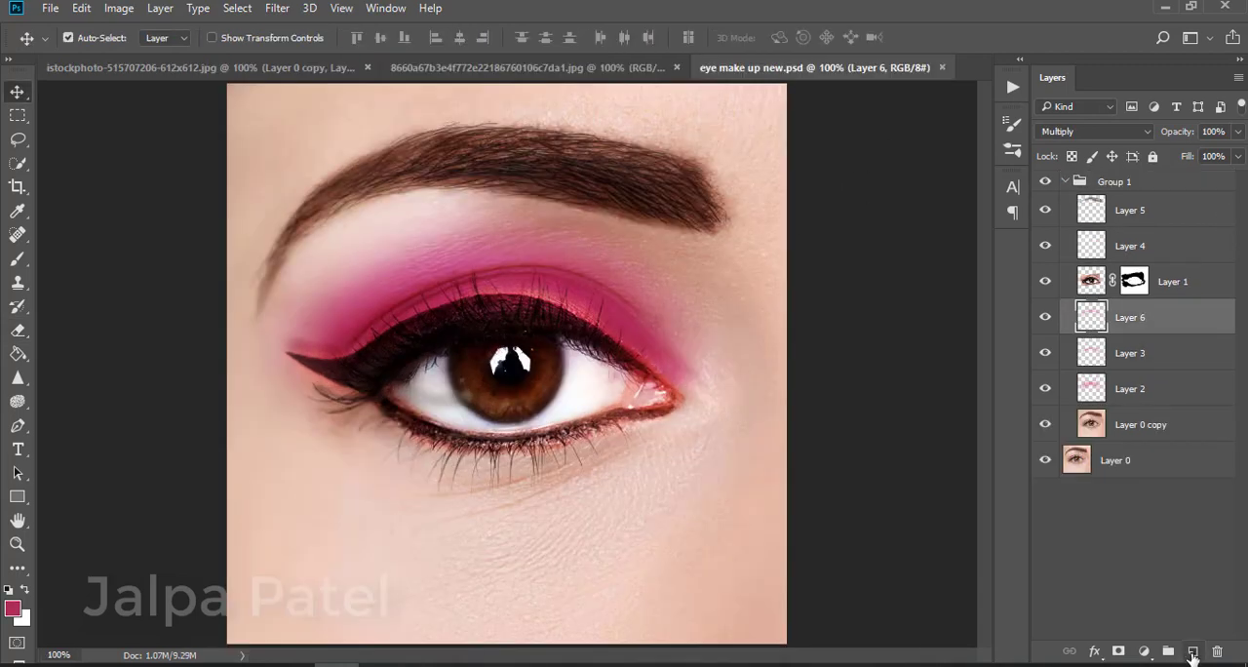
Add a new layer and paint dark pink shadow along the lower lash line
left_click(1191, 651)
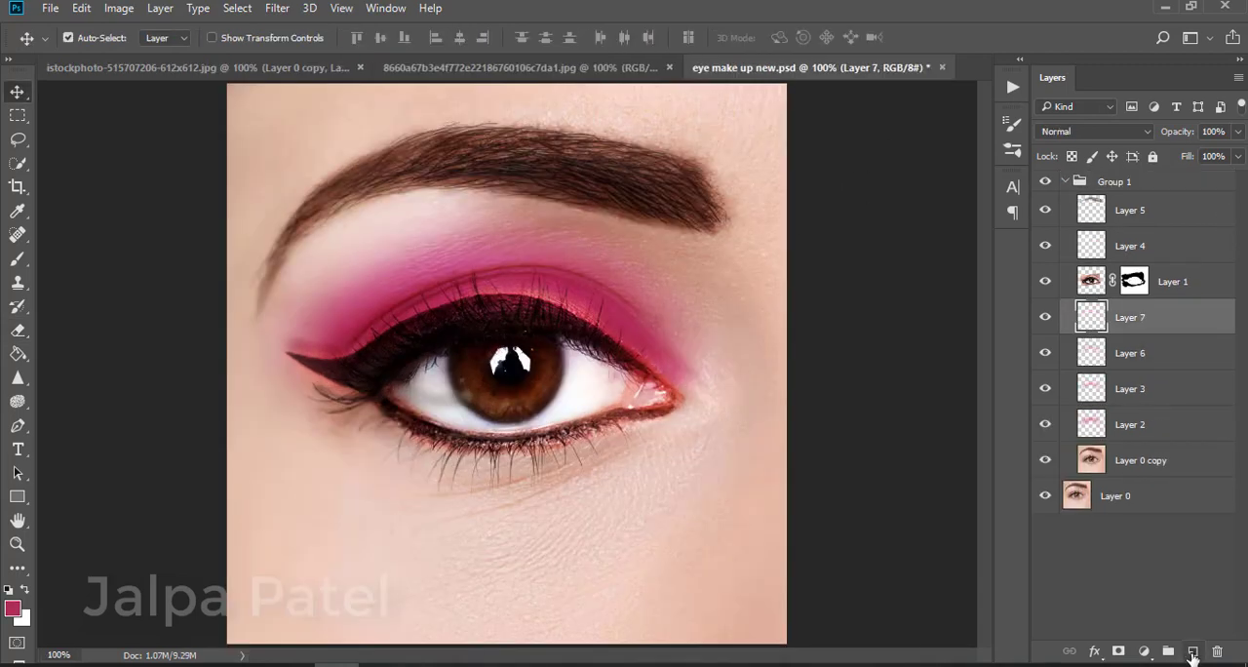
left_click(1044, 355)
left_click(1045, 355)
left_click(18, 259)
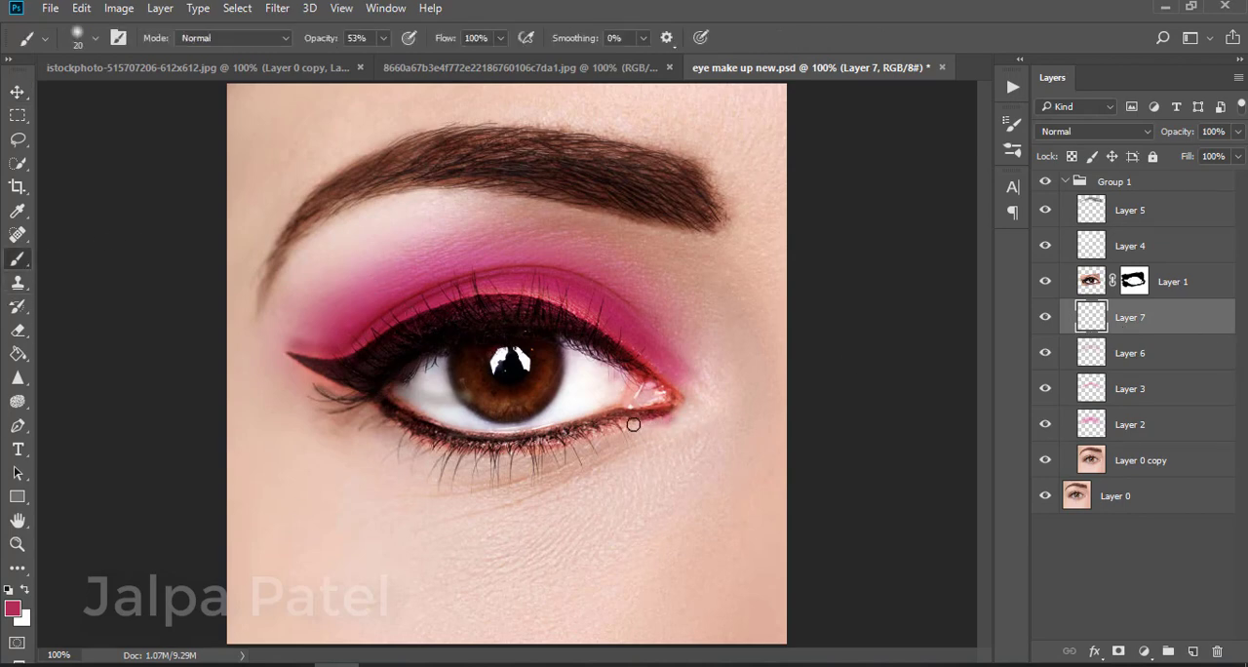
left_click_drag(633, 424, 547, 443)
left_click_drag(658, 425, 598, 439)
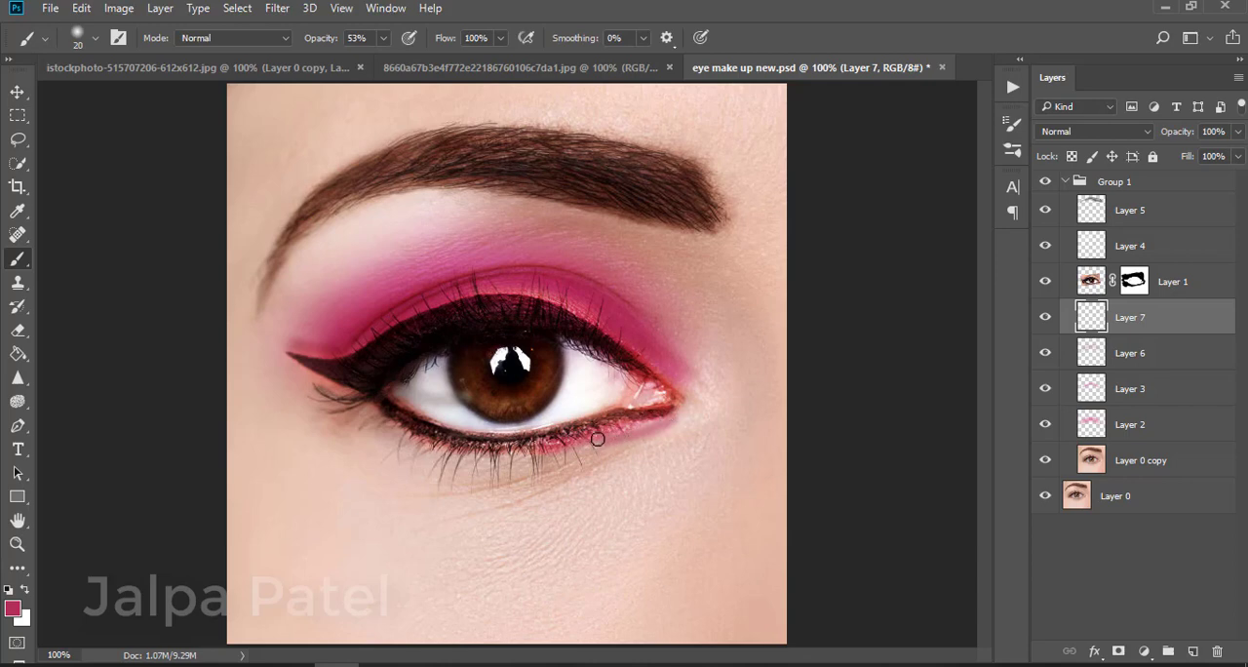
key("ctrl+z")
mouse_move(690, 421)
left_mouse_down()
mouse_move(546, 445)
mouse_move(417, 440)
mouse_move(365, 409)
mouse_move(429, 452)
mouse_move(538, 452)
left_mouse_up()
mouse_move(655, 417)
left_mouse_down()
mouse_move(454, 457)
mouse_move(588, 450)
left_mouse_up()
mouse_move(659, 403)
left_mouse_down()
mouse_move(593, 461)
mouse_move(496, 469)
mouse_move(420, 456)
mouse_move(370, 407)
left_mouse_up()
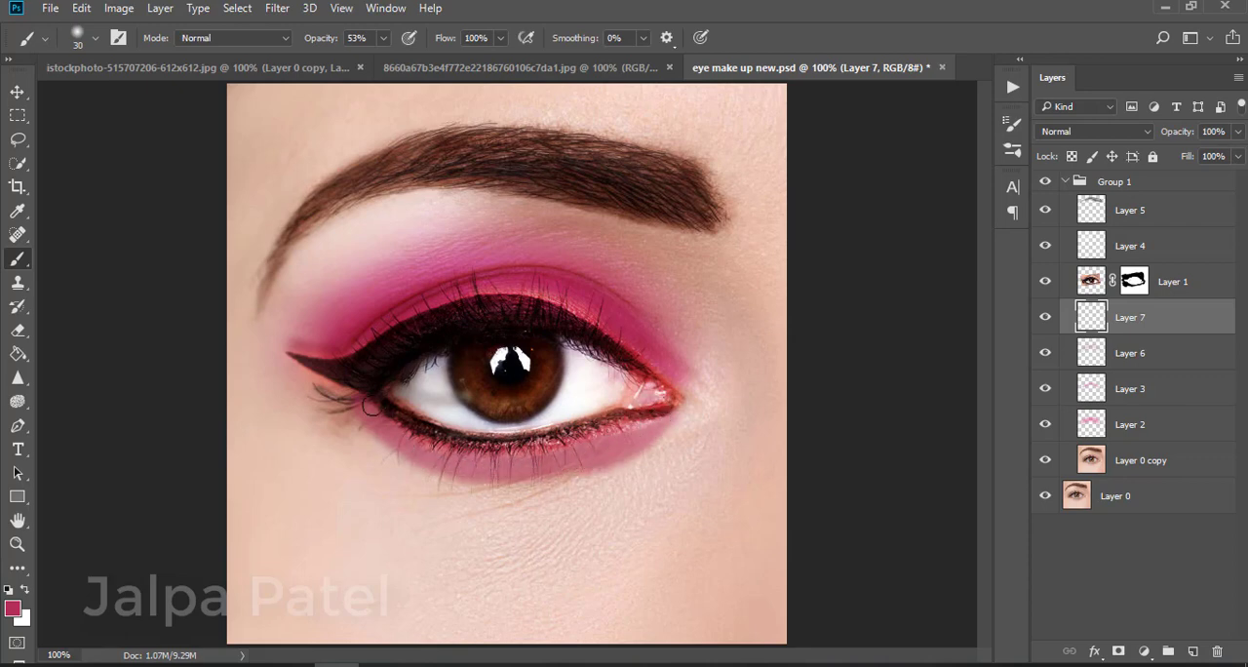
Set the Eraser opacity to 100% and erase the excess lower shadow near the outer corner
left_click(18, 329)
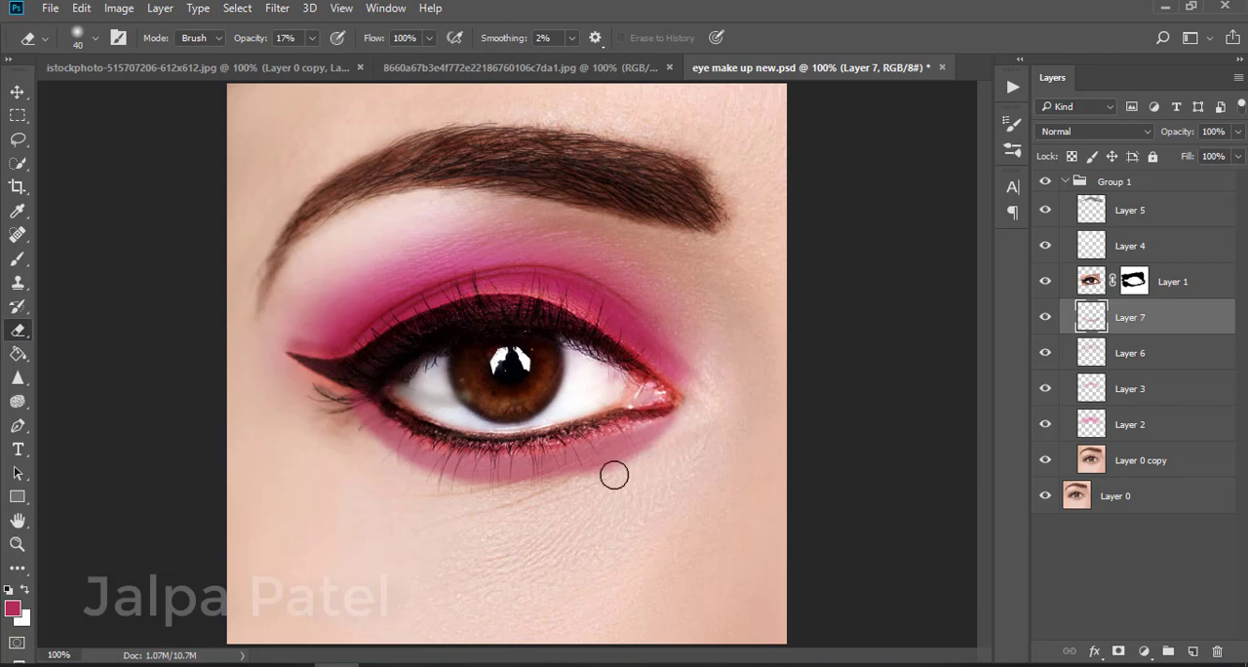
left_click(312, 38)
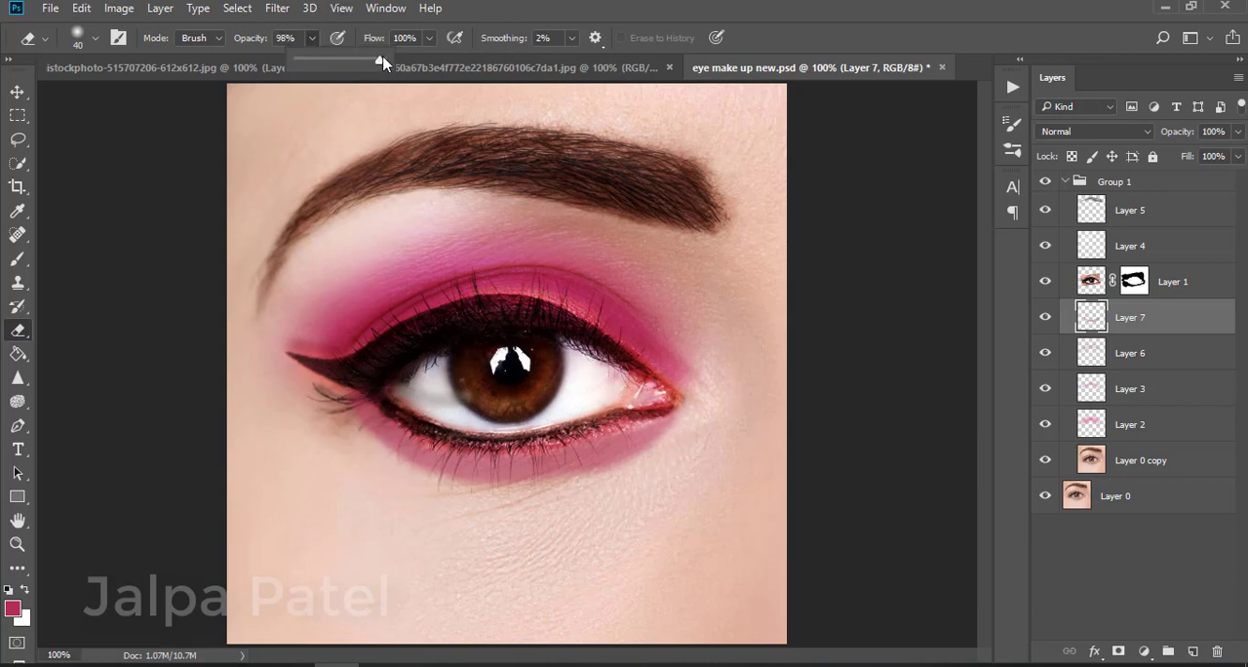
mouse_move(684, 460)
left_mouse_down()
mouse_move(482, 490)
mouse_move(357, 420)
mouse_move(506, 481)
mouse_move(643, 459)
left_mouse_up()
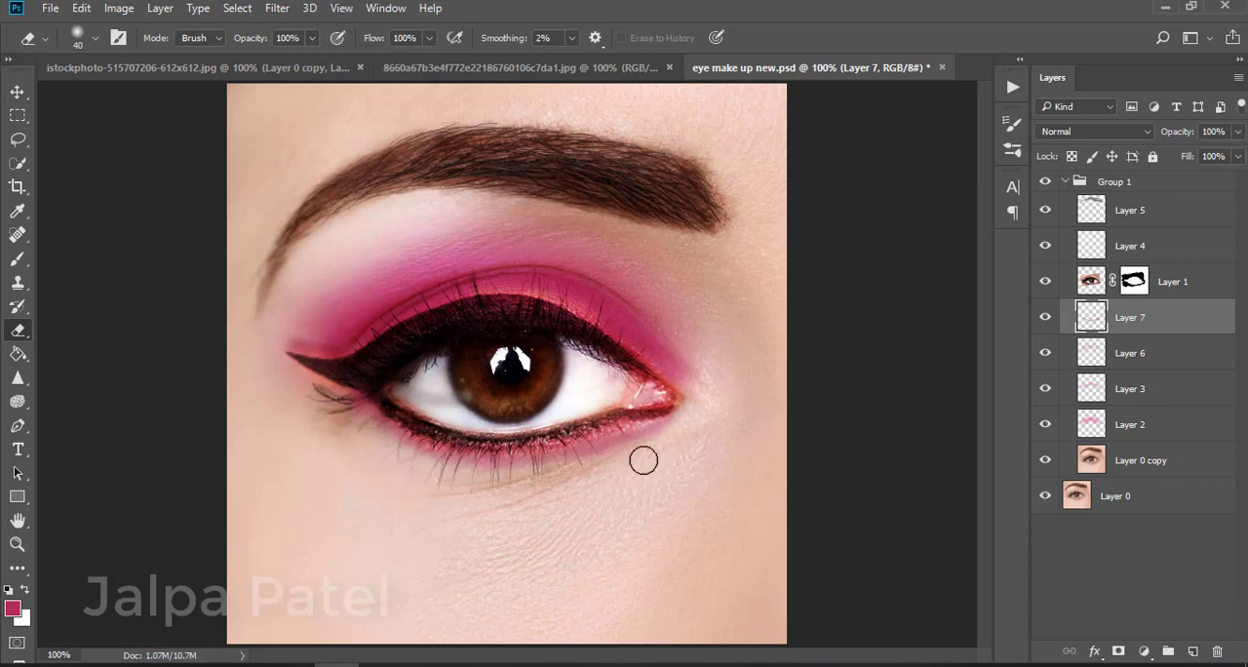
Paint more dark pink shadow along the lower lash line, touching up the outer corner with the eraser
left_click(17, 259)
mouse_move(386, 421)
left_mouse_down()
mouse_move(459, 454)
mouse_move(531, 456)
mouse_move(664, 423)
mouse_move(537, 446)
left_mouse_up()
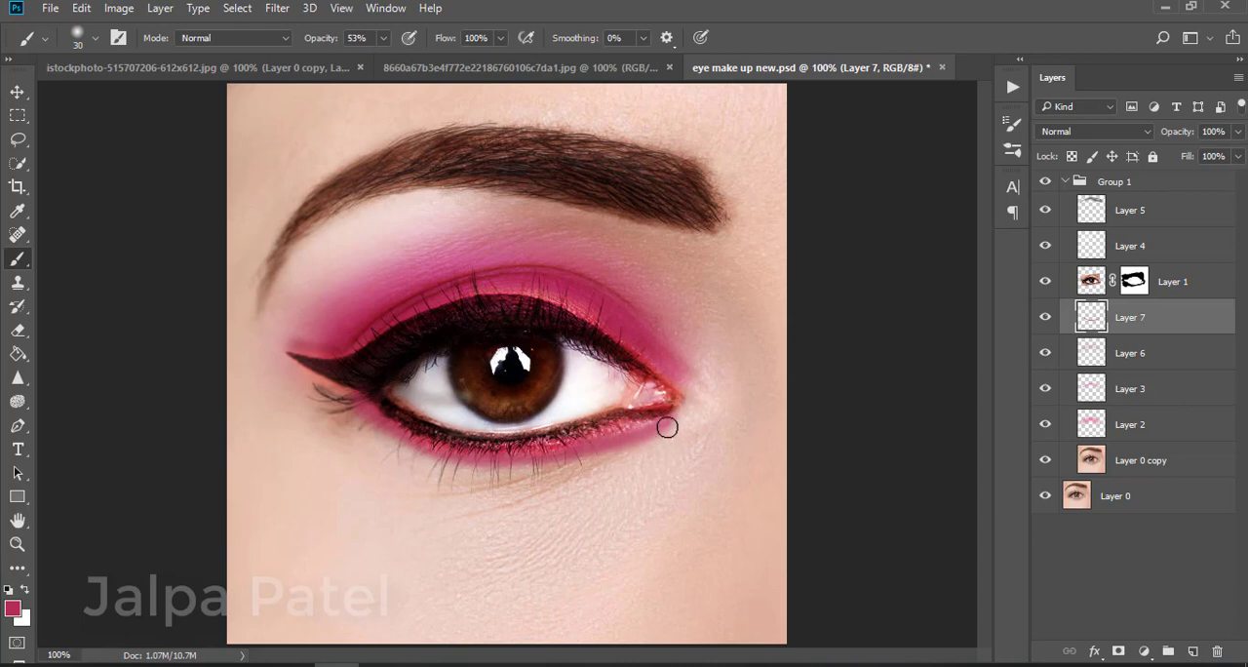
mouse_move(667, 427)
left_mouse_down()
mouse_move(543, 462)
mouse_move(468, 466)
mouse_move(391, 447)
mouse_move(336, 413)
mouse_move(410, 463)
mouse_move(541, 488)
mouse_move(623, 470)
mouse_move(682, 430)
left_mouse_up()
left_click(16, 332)
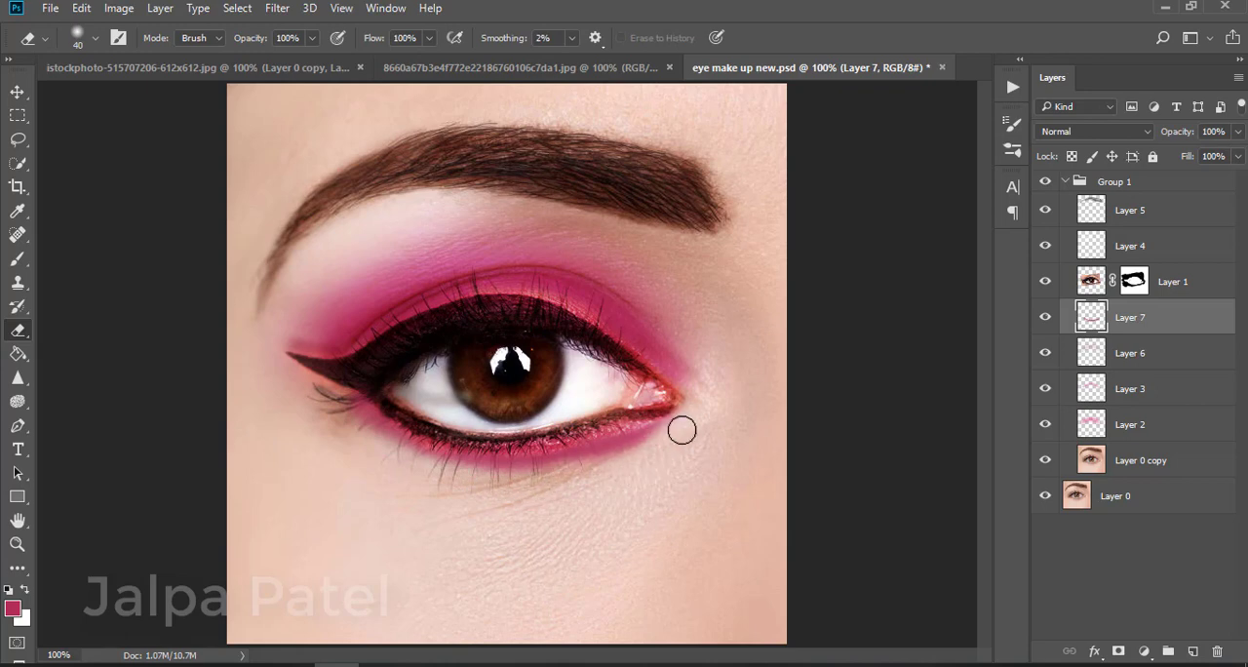
left_click(17, 258)
left_click_drag(625, 432, 499, 463)
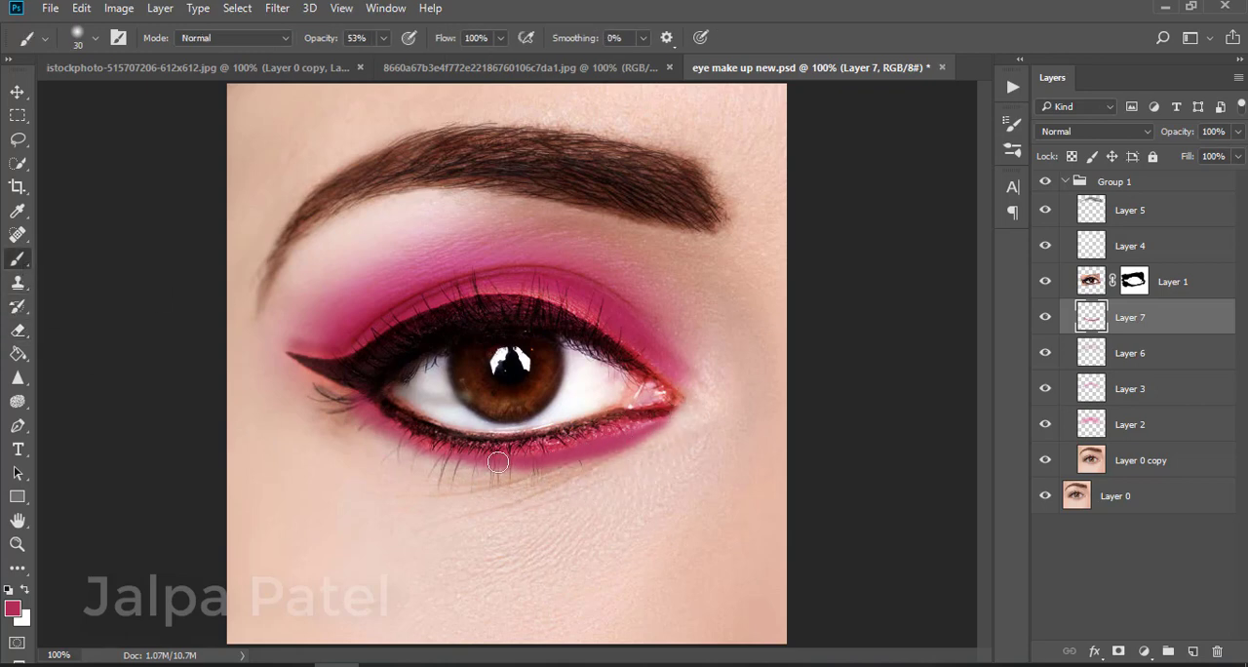
left_click_drag(592, 461, 520, 458)
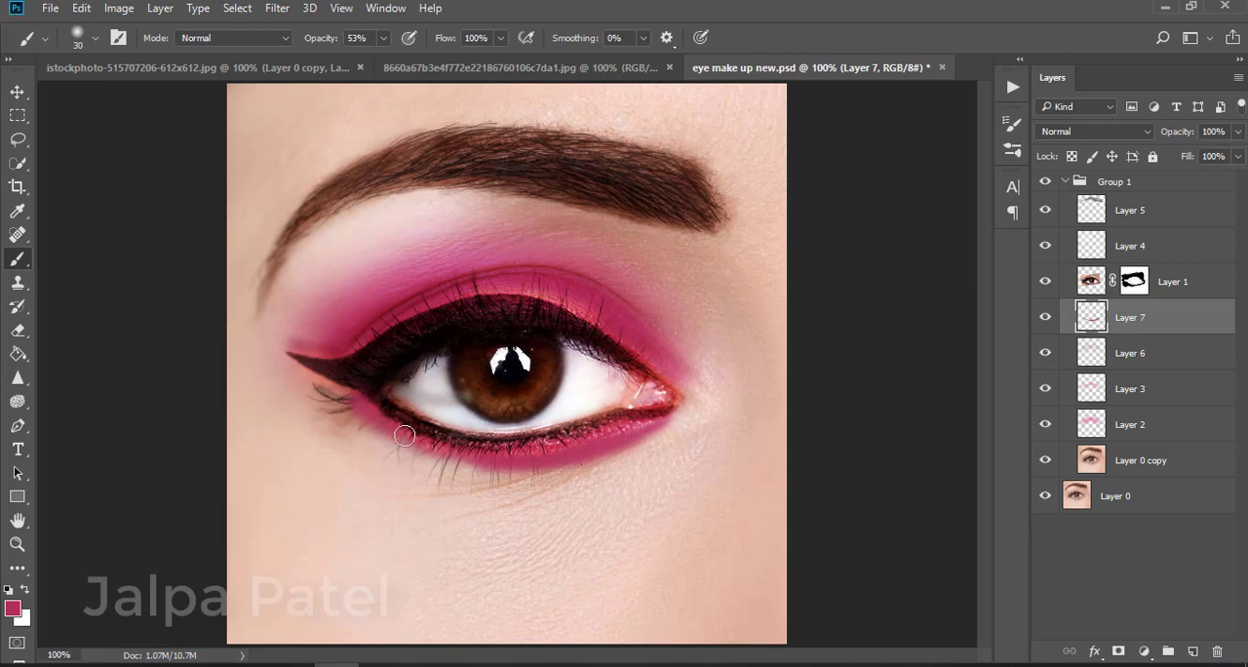
mouse_move(404, 434)
left_mouse_down()
mouse_move(492, 458)
mouse_move(432, 447)
mouse_move(388, 417)
mouse_move(473, 460)
mouse_move(519, 443)
left_mouse_up()
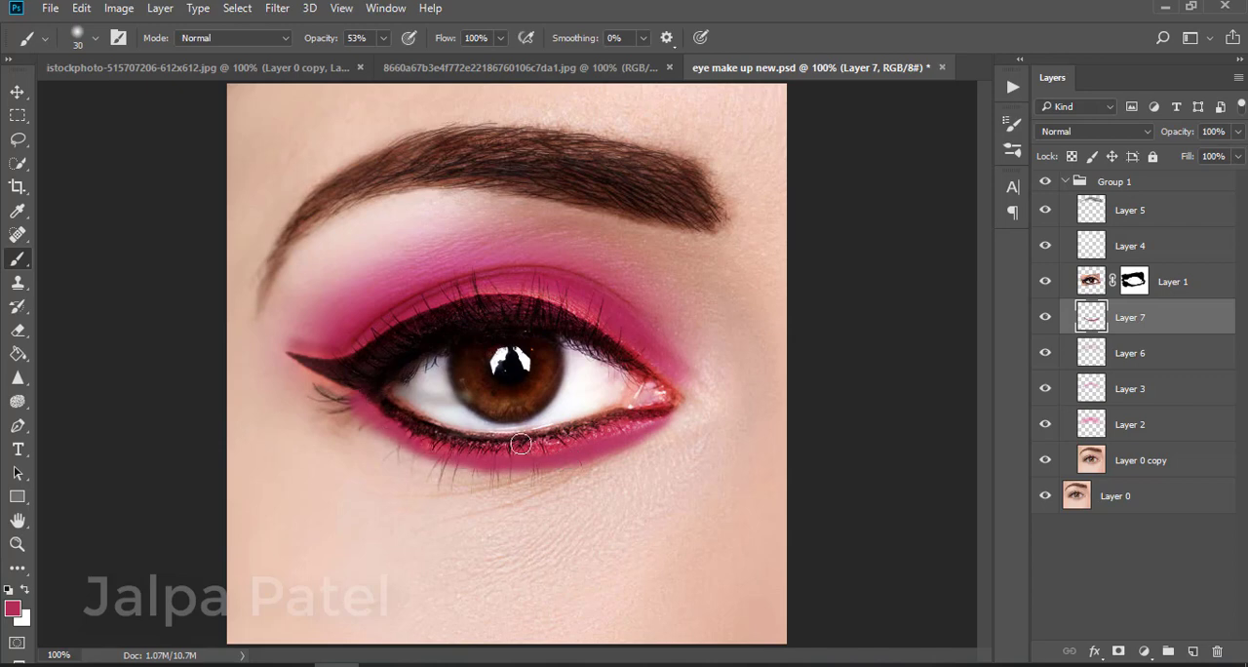
Set the lower shadow layer's blend mode to Multiply and erase its lower outer edge
left_click(1111, 131)
left_click(1077, 186)
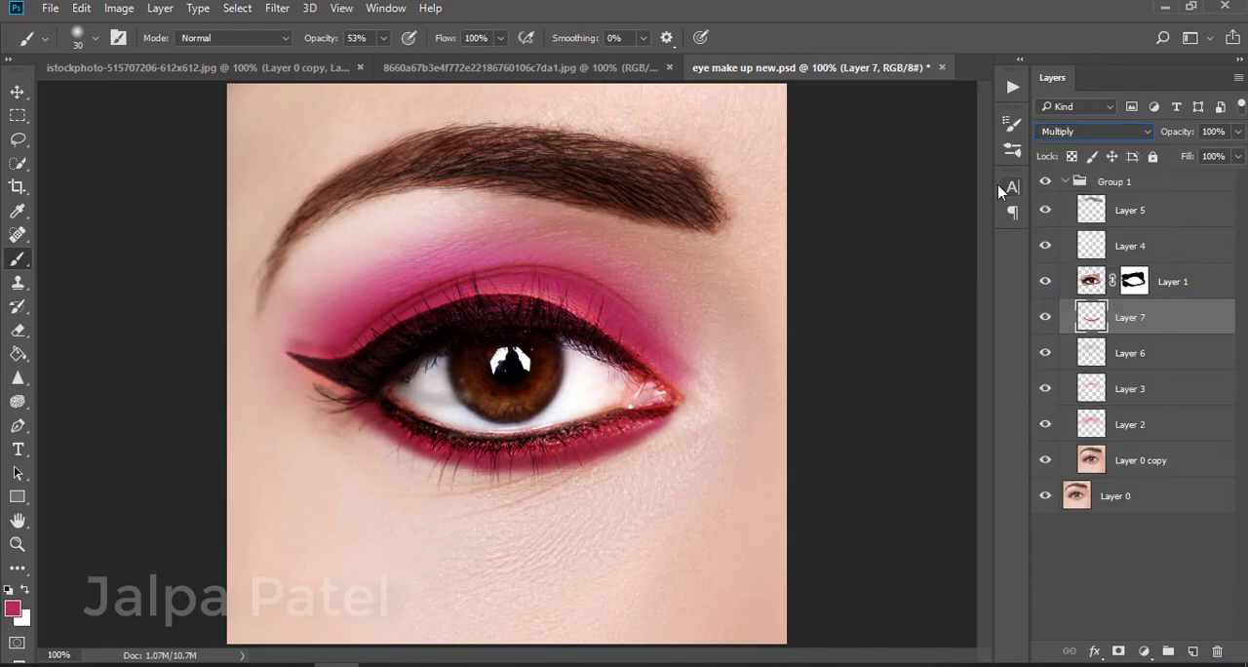
left_click(17, 330)
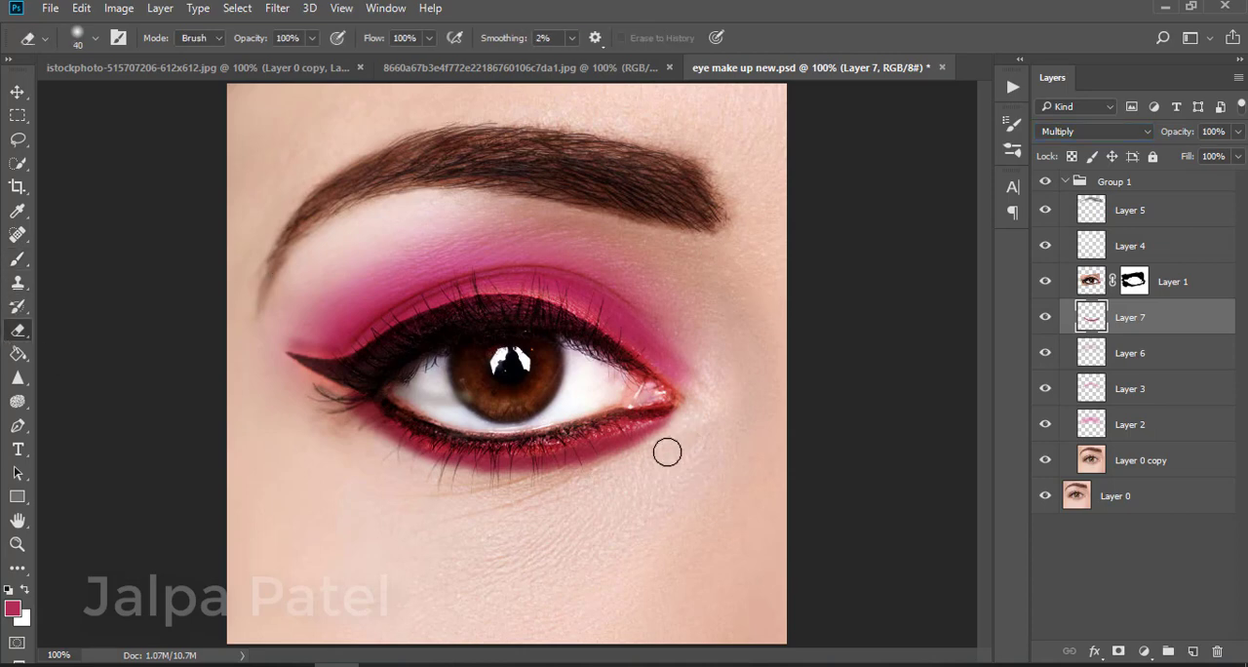
mouse_move(659, 457)
left_mouse_down()
mouse_move(581, 480)
mouse_move(489, 486)
mouse_move(448, 483)
mouse_move(375, 438)
left_mouse_up()
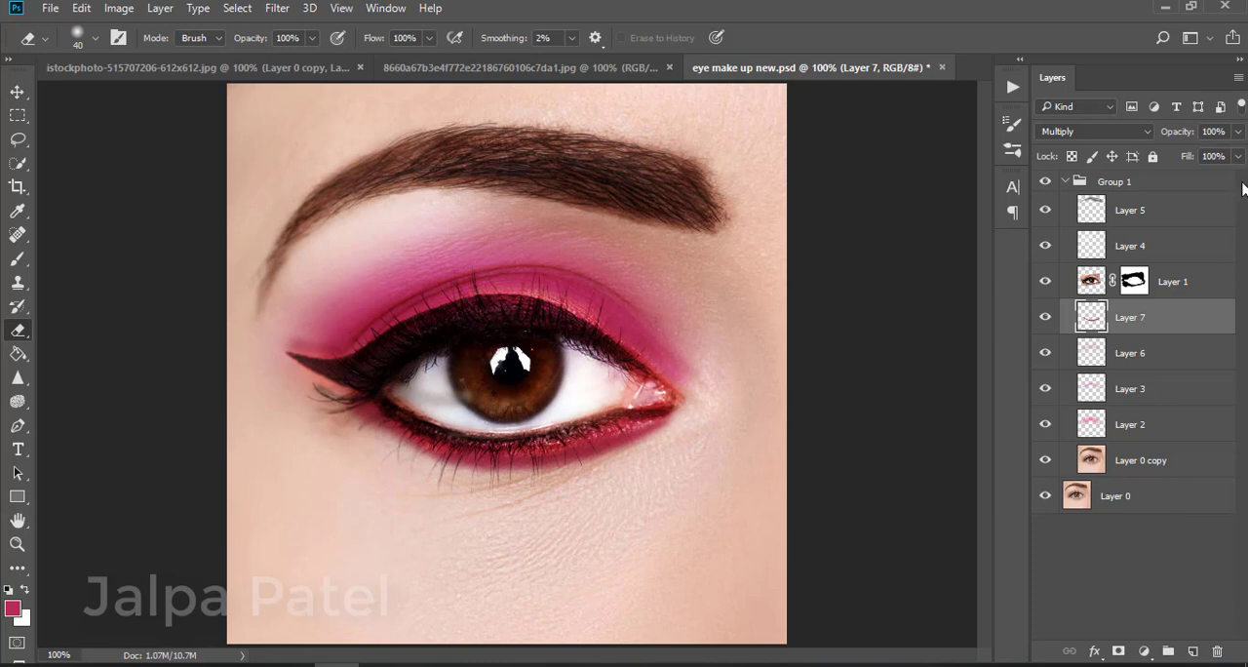
Undo the last erase and erase the lower edge of the lower-lash shadow again
key("ctrl+z")
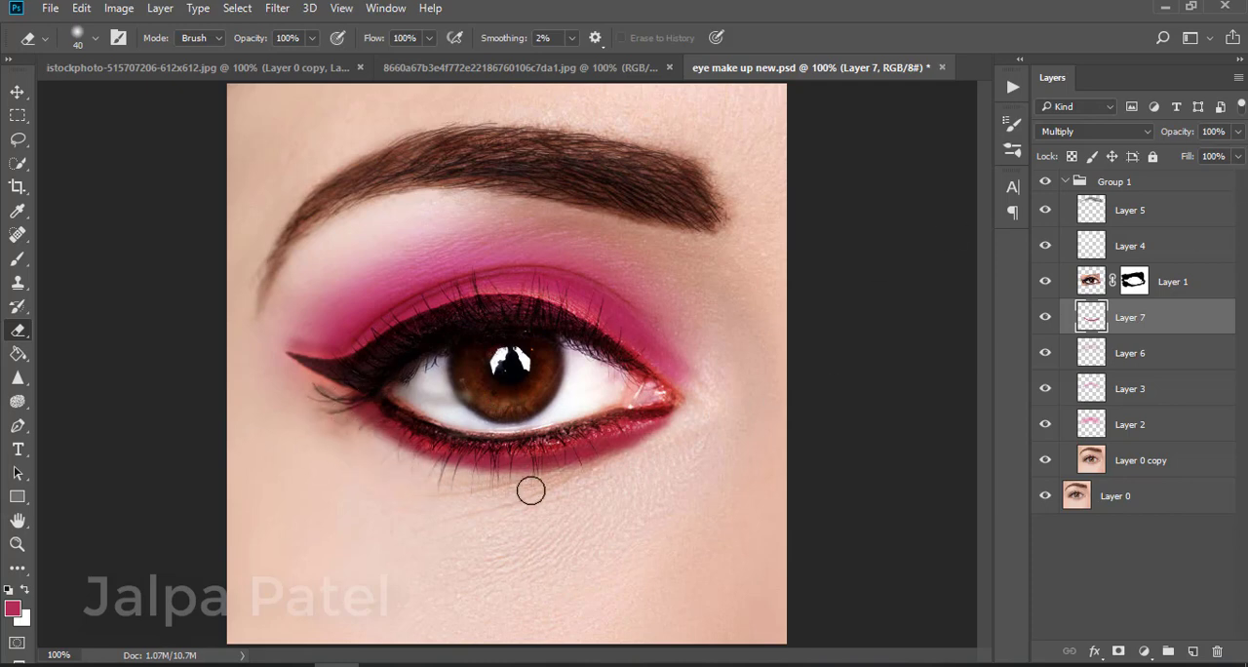
mouse_move(564, 488)
left_mouse_down()
mouse_move(423, 467)
mouse_move(343, 416)
left_mouse_up()
mouse_move(651, 447)
left_mouse_down()
mouse_move(479, 479)
mouse_move(344, 446)
left_mouse_up()
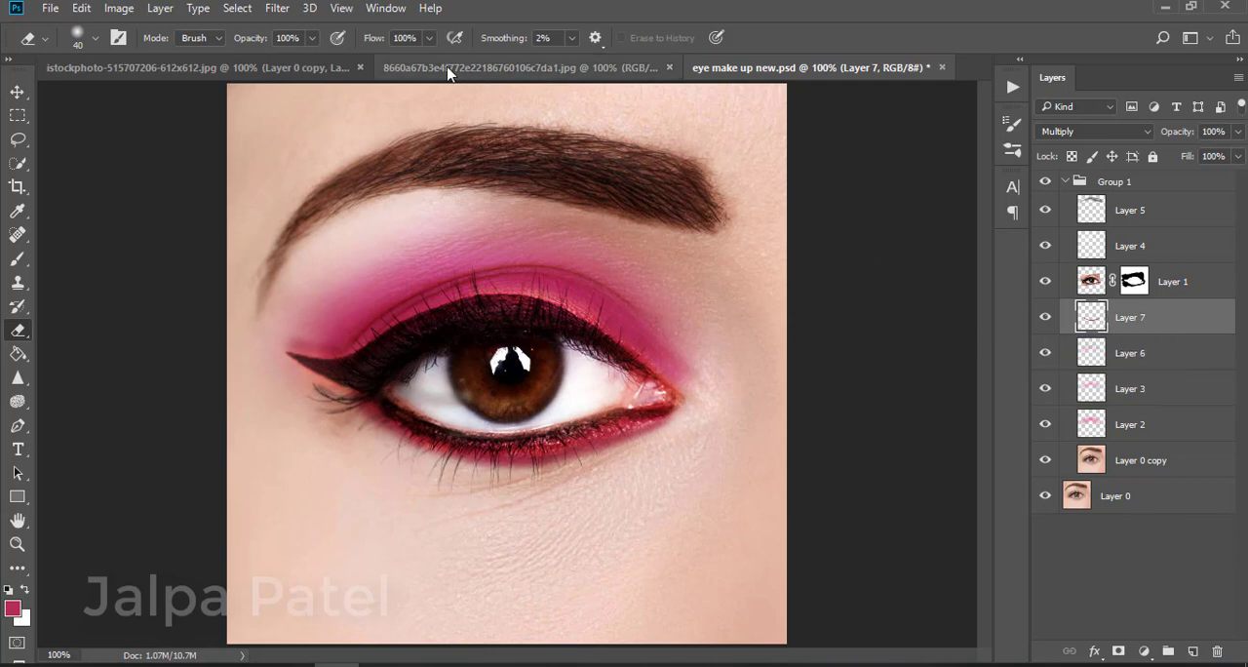
Apply a Gaussian Blur to the lower-lash shadow layer to soften it
left_click(279, 14)
left_click(577, 292)
mouse_move(782, 382)
left_mouse_down()
mouse_move(796, 387)
mouse_move(756, 385)
mouse_move(777, 382)
left_mouse_up()
left_click(924, 140)
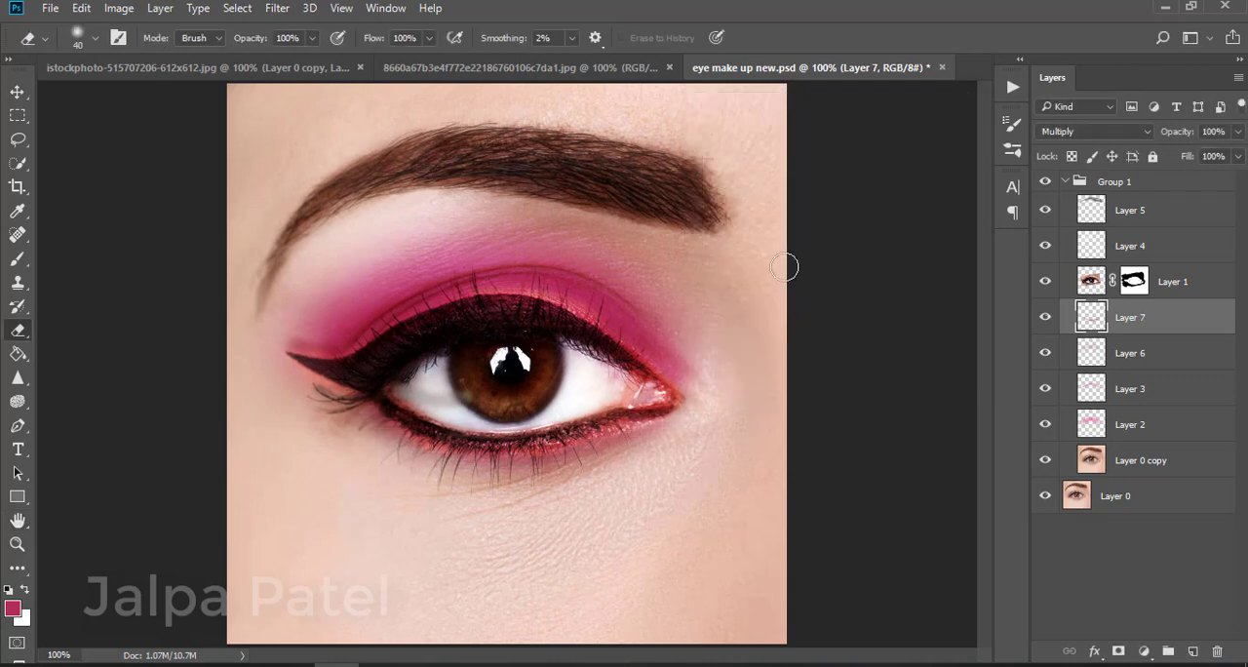
left_click(280, 8)
left_click(799, 220)
Apply another Gaussian Blur to the lower-lash shadow with a radius of 9.8 pixels
left_click(272, 8)
mouse_move(396, 210)
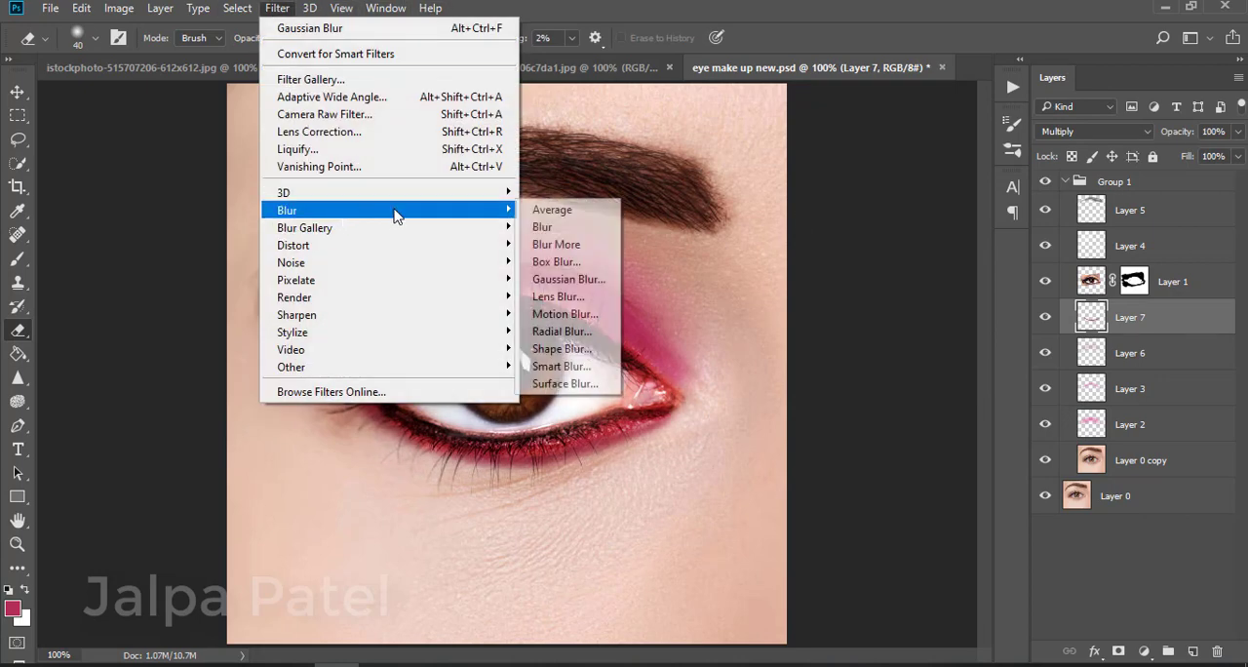
left_click(583, 284)
left_click_drag(778, 388, 773, 388)
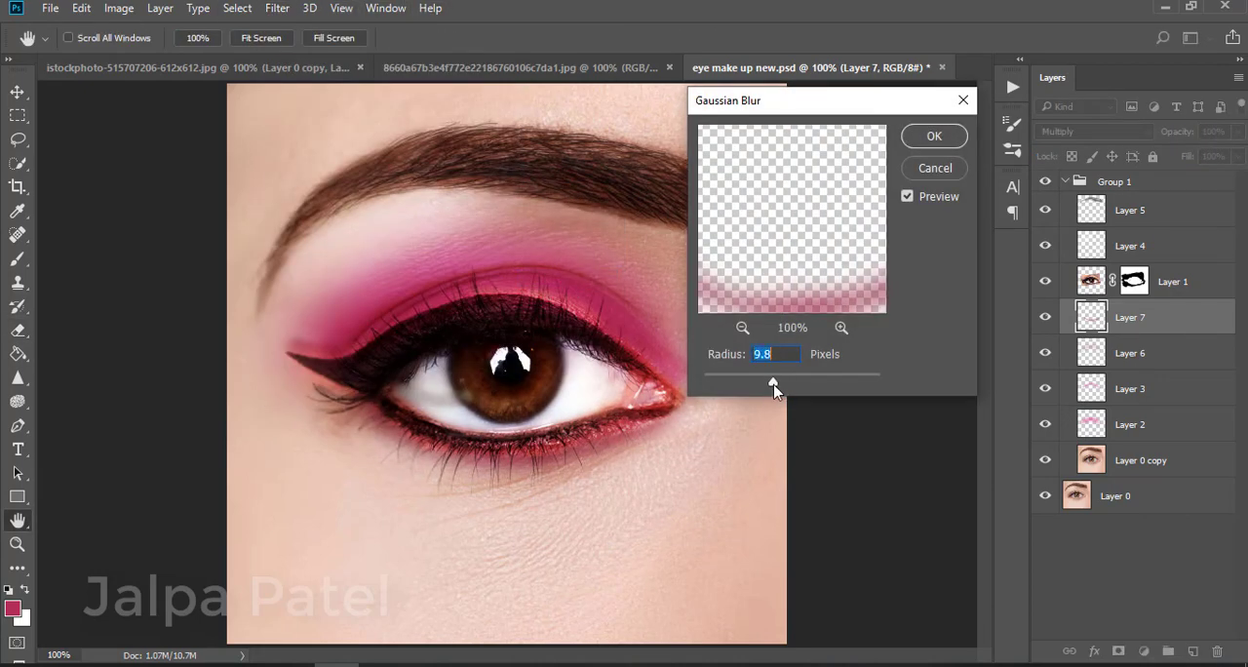
left_click(931, 139)
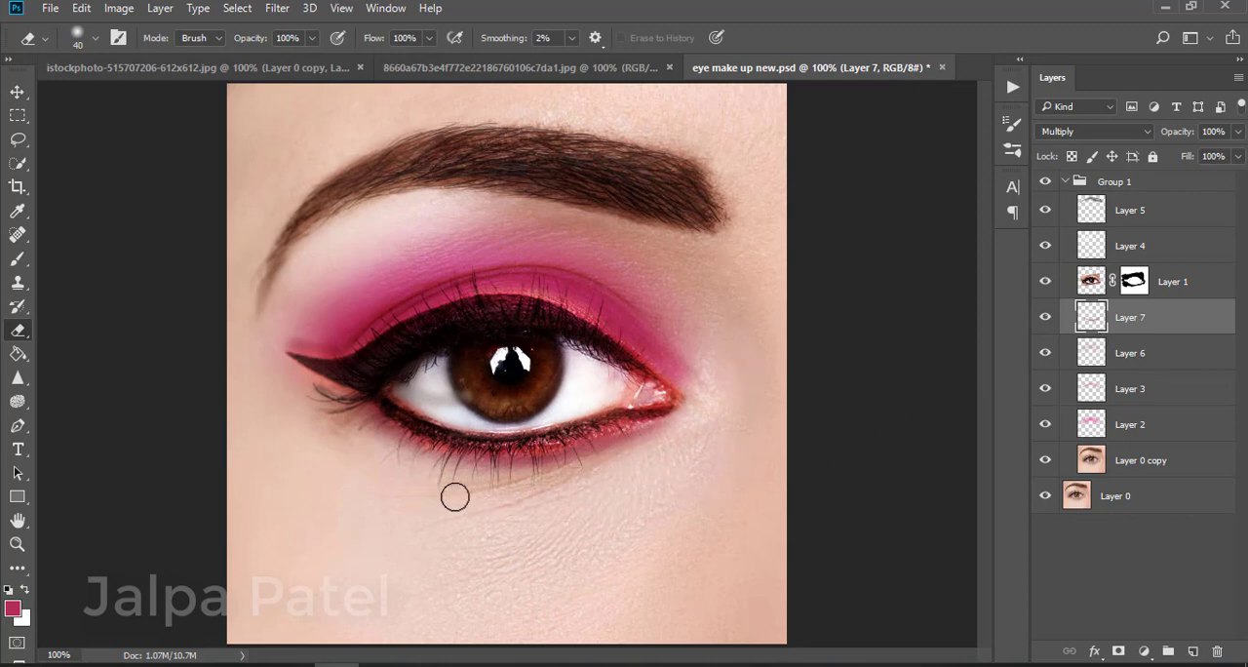
Collapse the group and toggle its visibility to compare the makeup against the original eye
left_click(1067, 182)
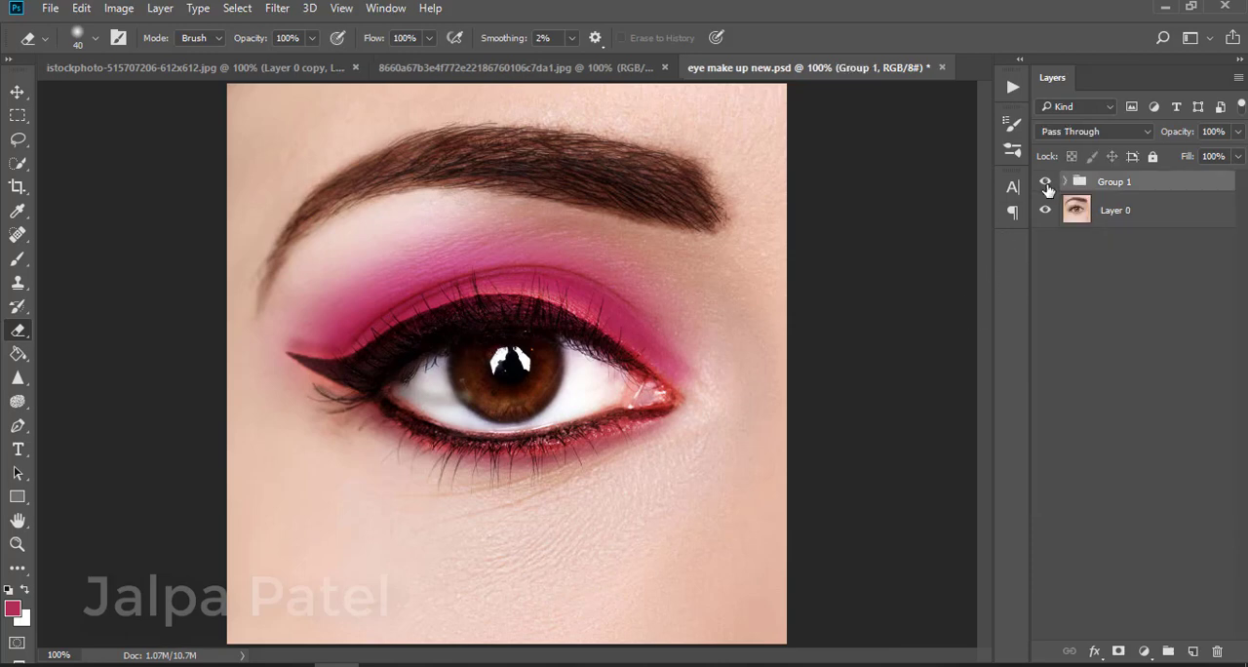
left_click(1046, 183)
left_click(1046, 183)
left_click(1065, 182)
Move the masked eye layer, Layer 1, to the top of the group
left_click(1133, 284)
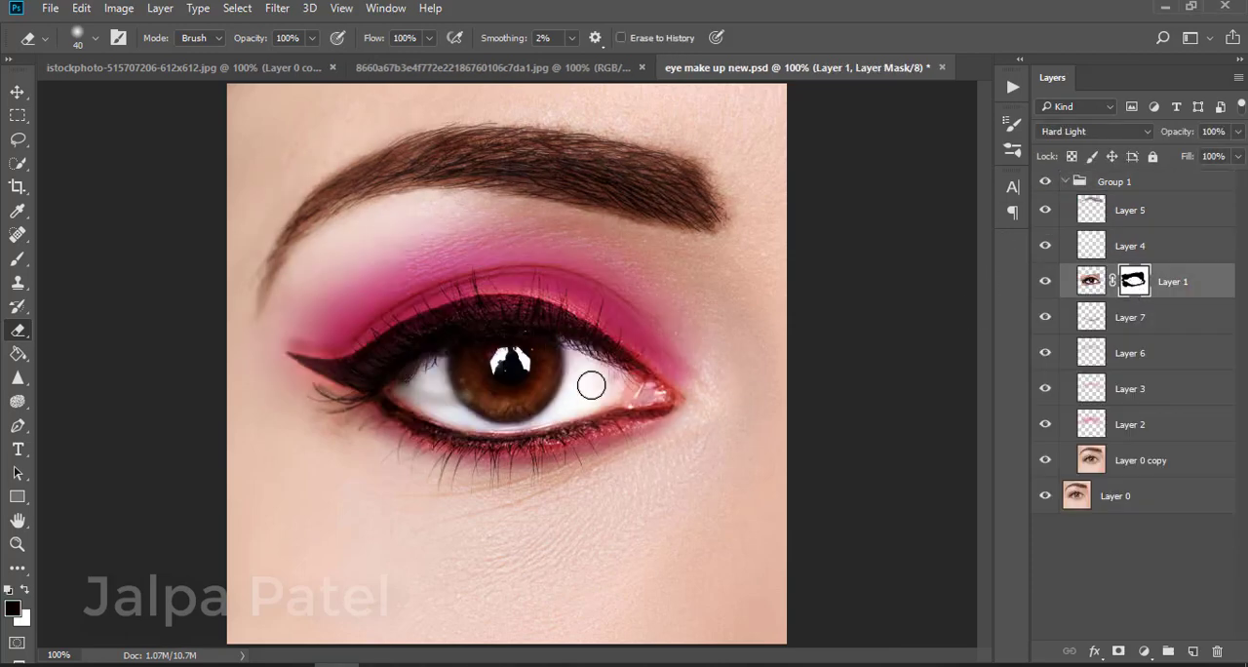
left_click(1045, 282)
left_click(1045, 282)
left_click(1045, 282)
left_click(1045, 282)
left_click_drag(1207, 291, 1178, 203)
Swap the colours and erase Layer 1's mask over the iris and eye white to reveal the lighter eye
left_click(1133, 210)
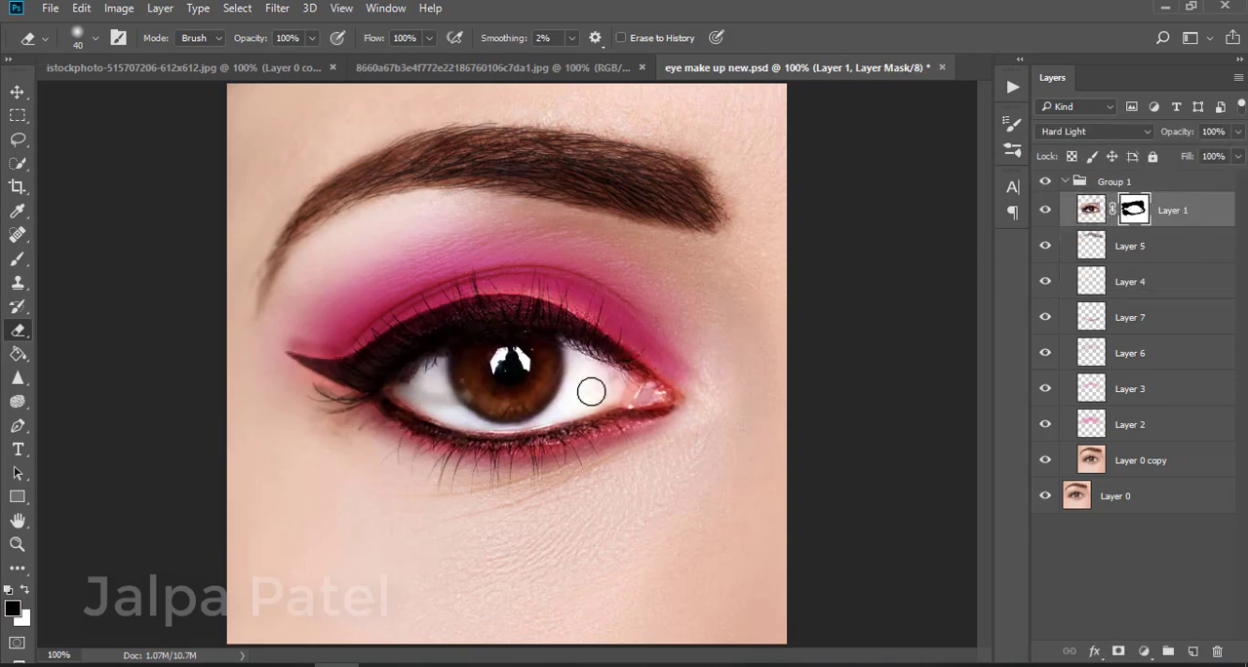
left_click(24, 591)
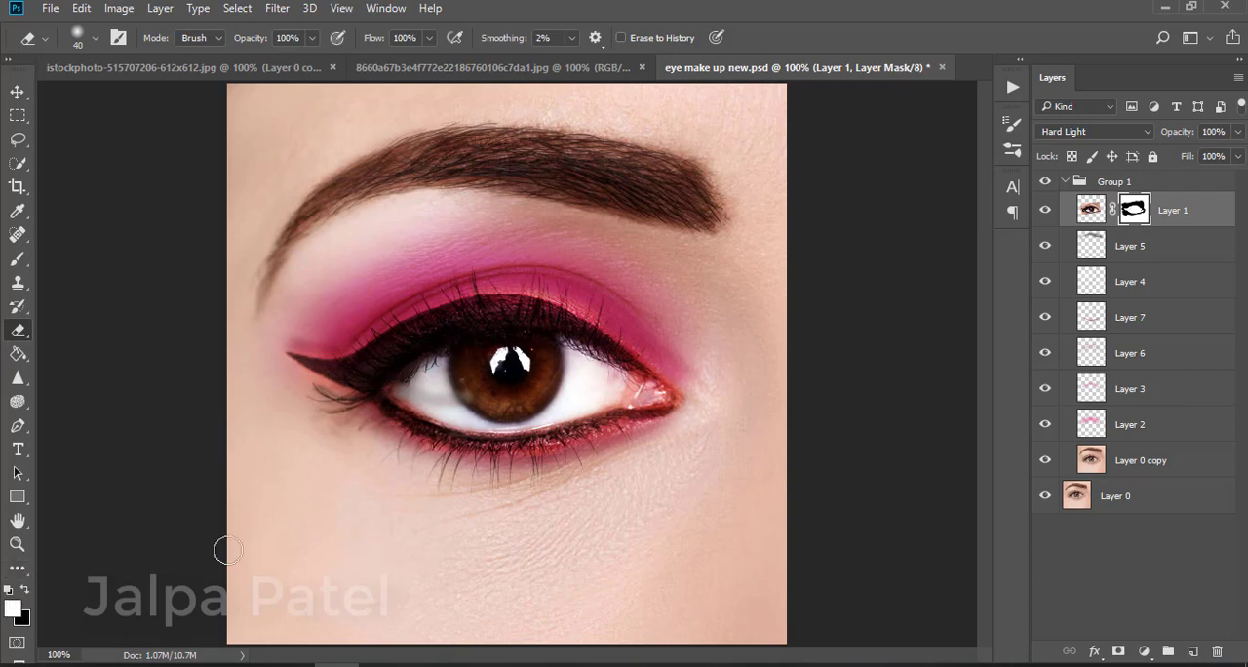
mouse_move(579, 396)
left_mouse_down()
mouse_move(406, 389)
mouse_move(458, 362)
mouse_move(564, 360)
mouse_move(613, 376)
mouse_move(556, 376)
mouse_move(601, 403)
mouse_move(409, 409)
mouse_move(470, 360)
mouse_move(417, 384)
mouse_move(502, 345)
mouse_move(592, 359)
mouse_move(621, 383)
mouse_move(480, 384)
mouse_move(514, 363)
mouse_move(438, 374)
mouse_move(523, 351)
mouse_move(509, 397)
mouse_move(572, 391)
mouse_move(419, 396)
mouse_move(484, 412)
mouse_move(607, 385)
mouse_move(562, 405)
mouse_move(518, 401)
left_mouse_up()
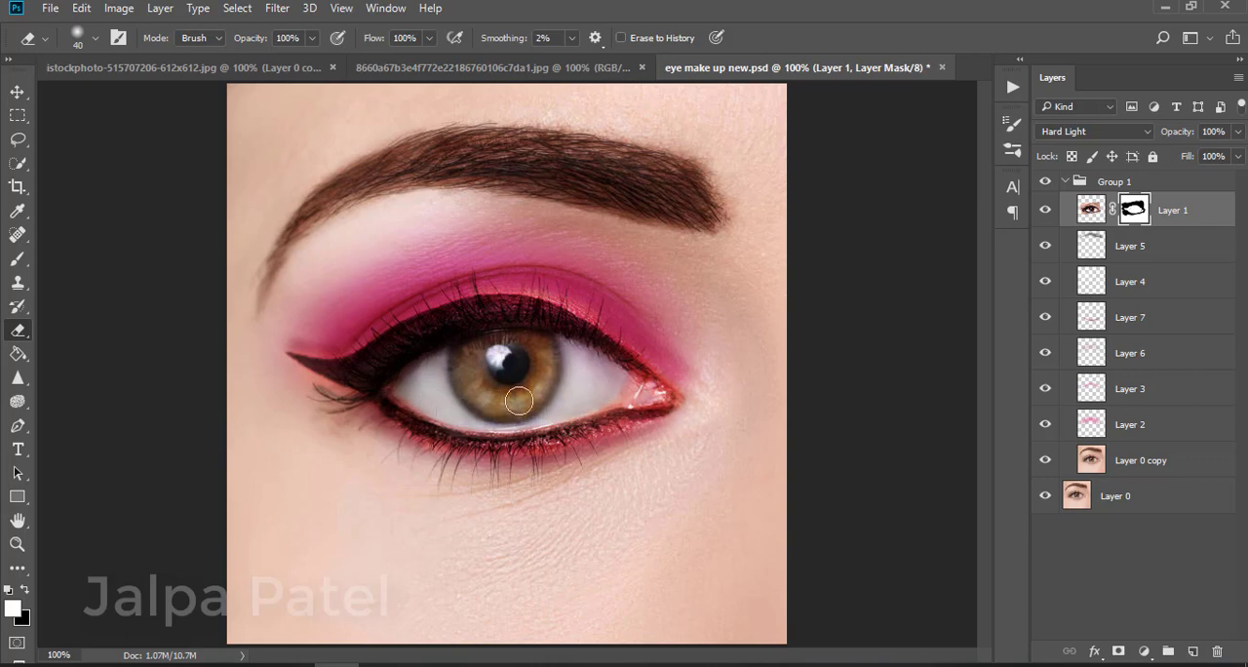
left_click_drag(552, 352, 453, 363)
left_click_drag(466, 415, 604, 400)
Toggle Layer 1 and the group on and off to compare the eye before and after
key("b")
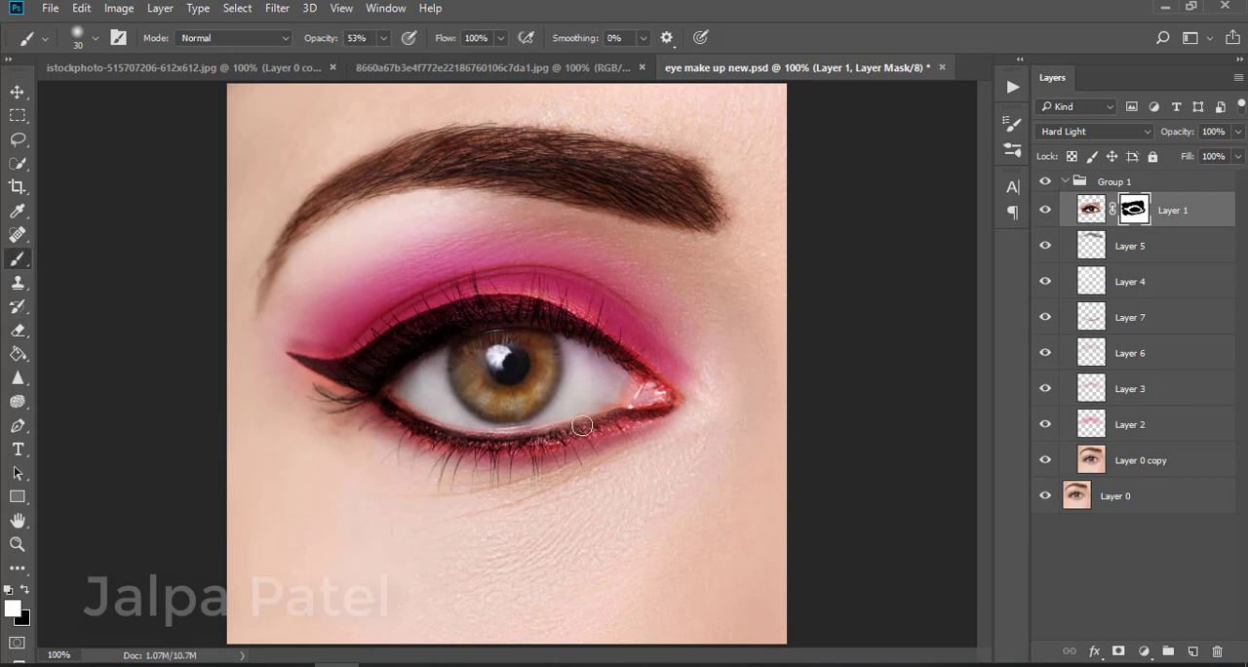
left_click(1044, 211)
left_click(1044, 211)
left_click(1044, 210)
left_click(1044, 210)
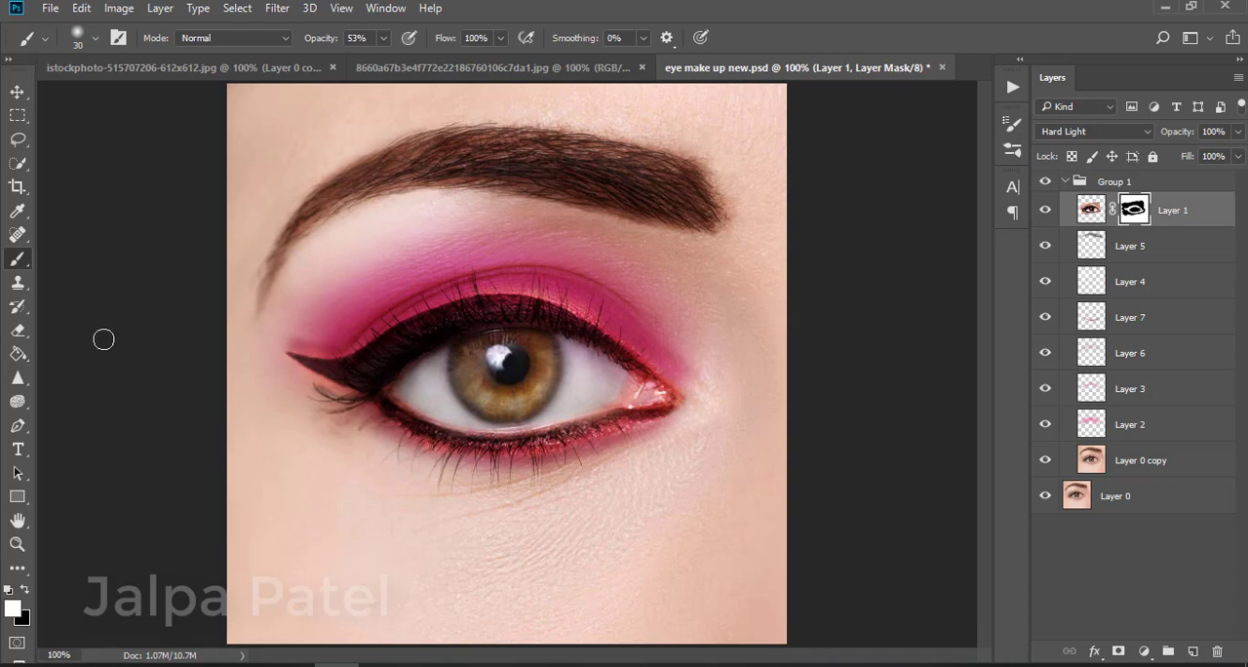
left_click(1044, 182)
left_click(1044, 182)
left_click(1044, 182)
left_click(1044, 183)
With the Move tool, select layers on the canvas and toggle Layer 1 and the group to compare
left_click(17, 92)
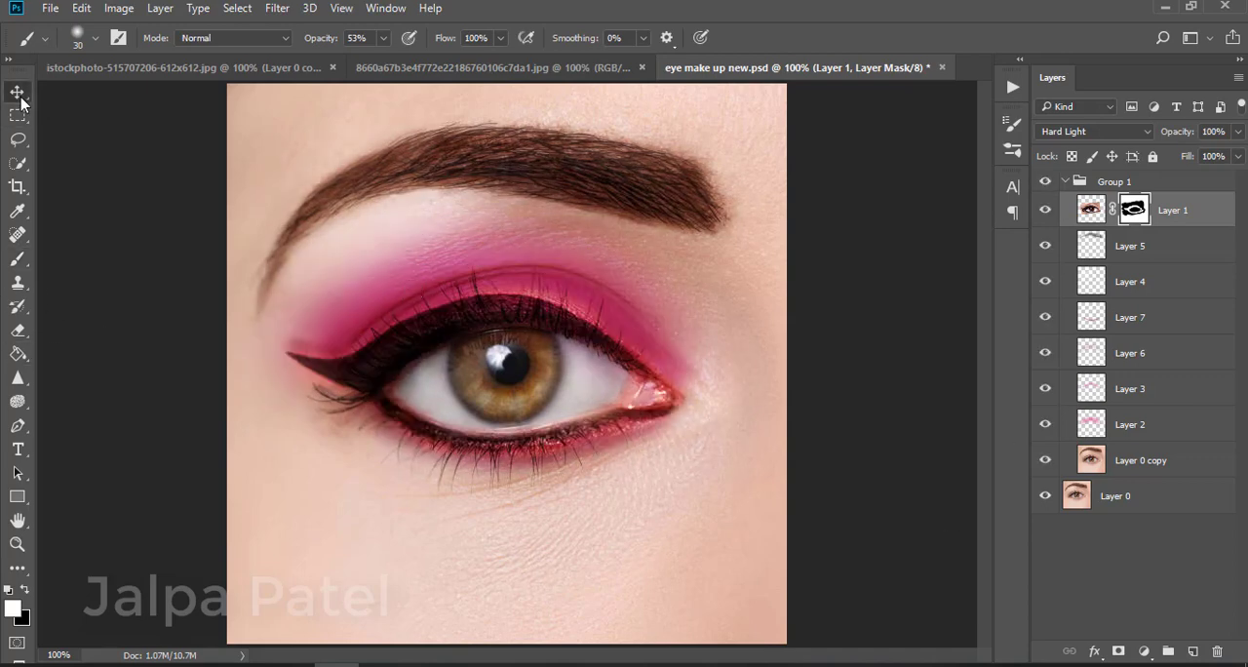
left_click(375, 300)
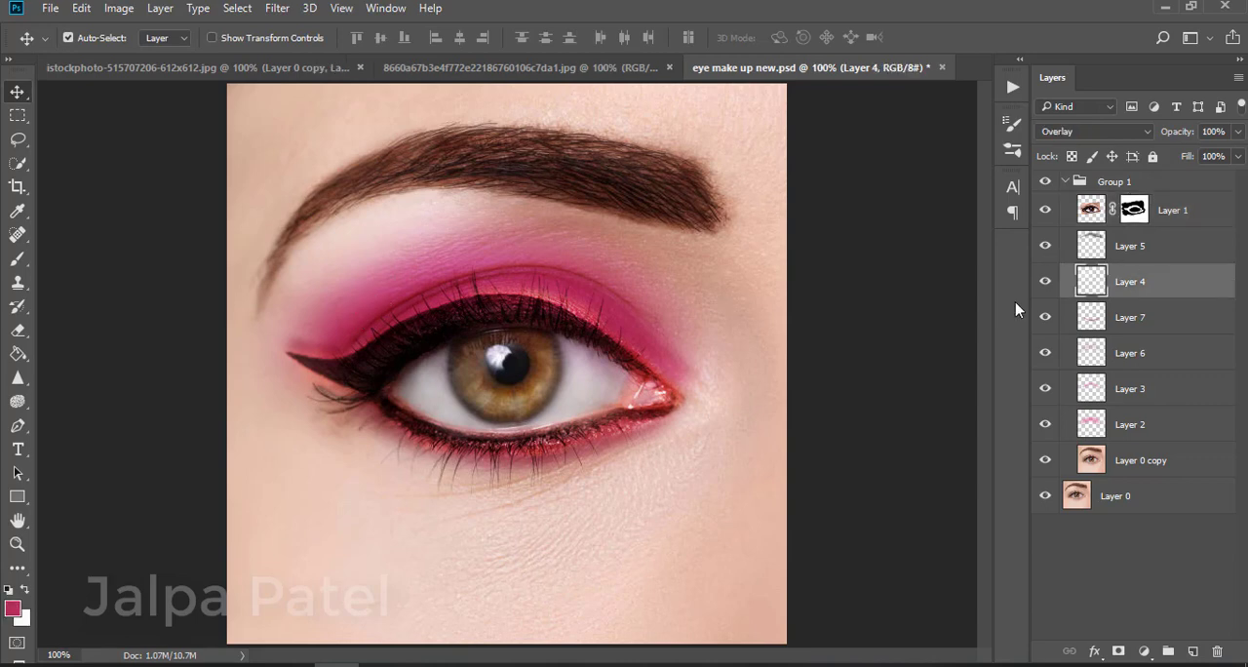
left_click(487, 318)
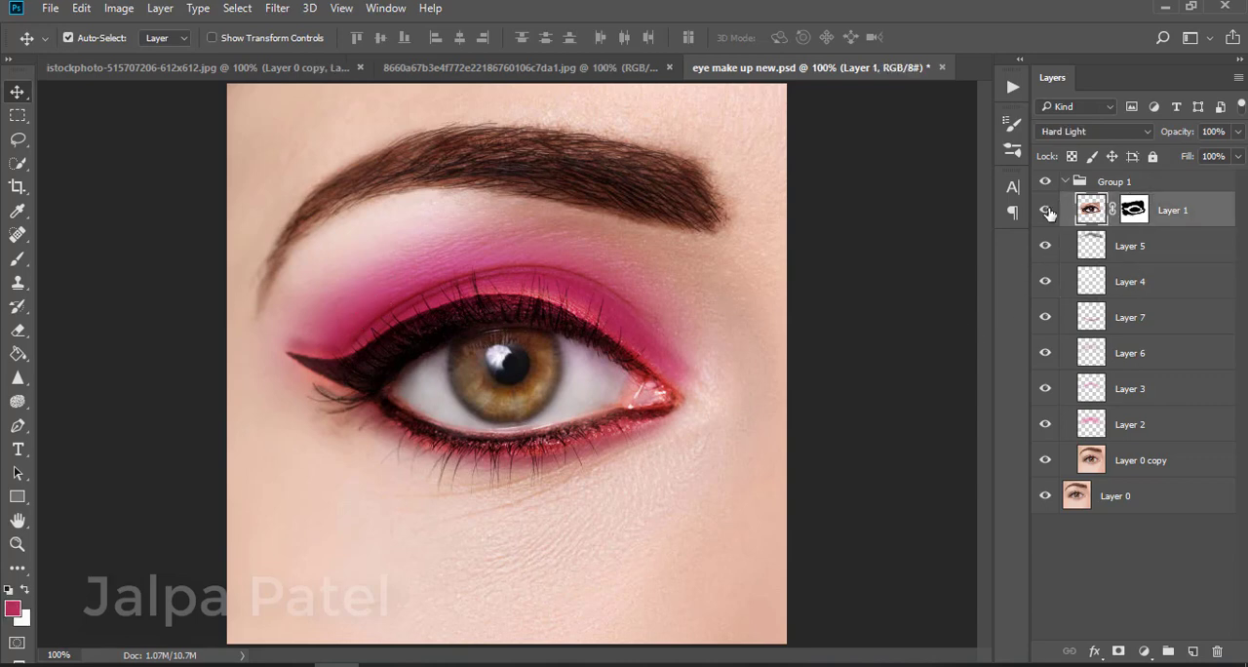
left_click(1045, 210)
left_click(1045, 211)
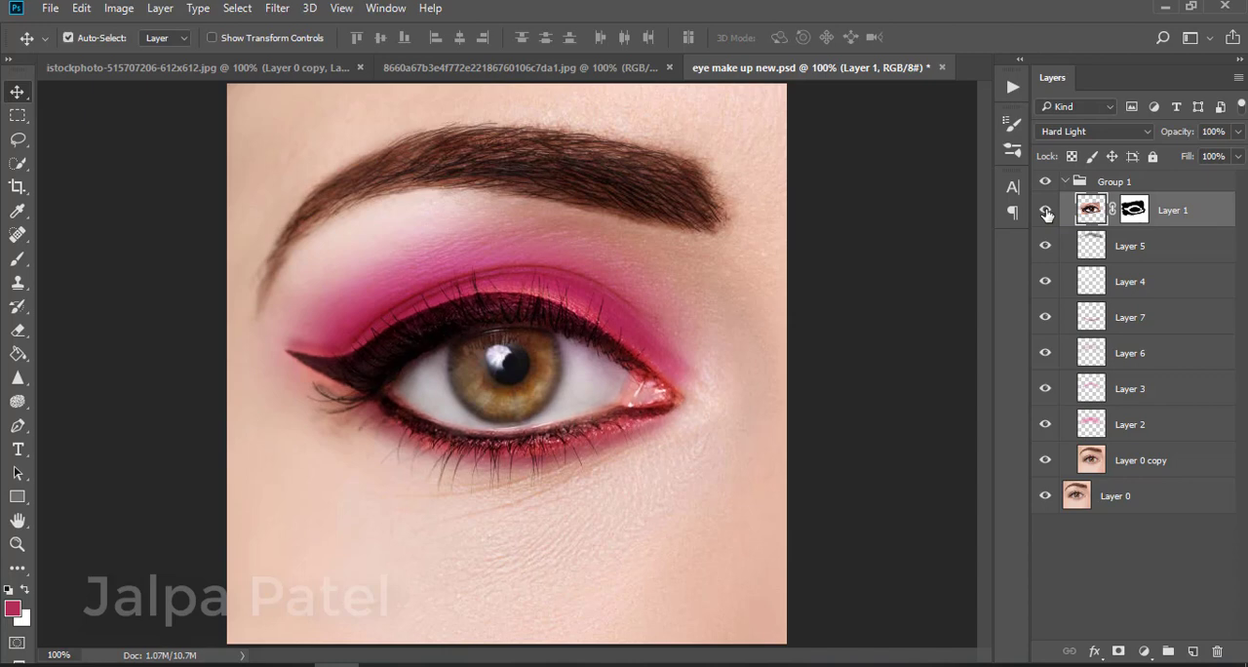
left_click(1045, 182)
left_click(1045, 183)
left_click(1045, 182)
left_click(1045, 182)
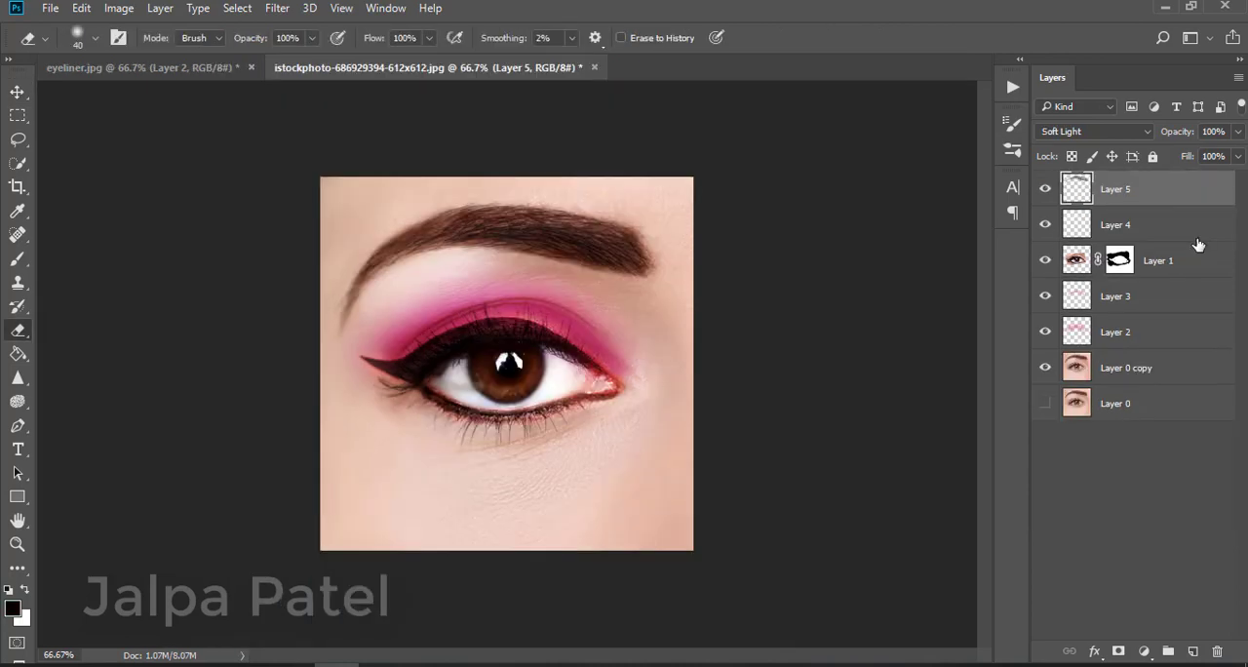
In the second eye document, select all makeup layers above Layer 0 and group them into a new group
left_click(1198, 239, "shift")
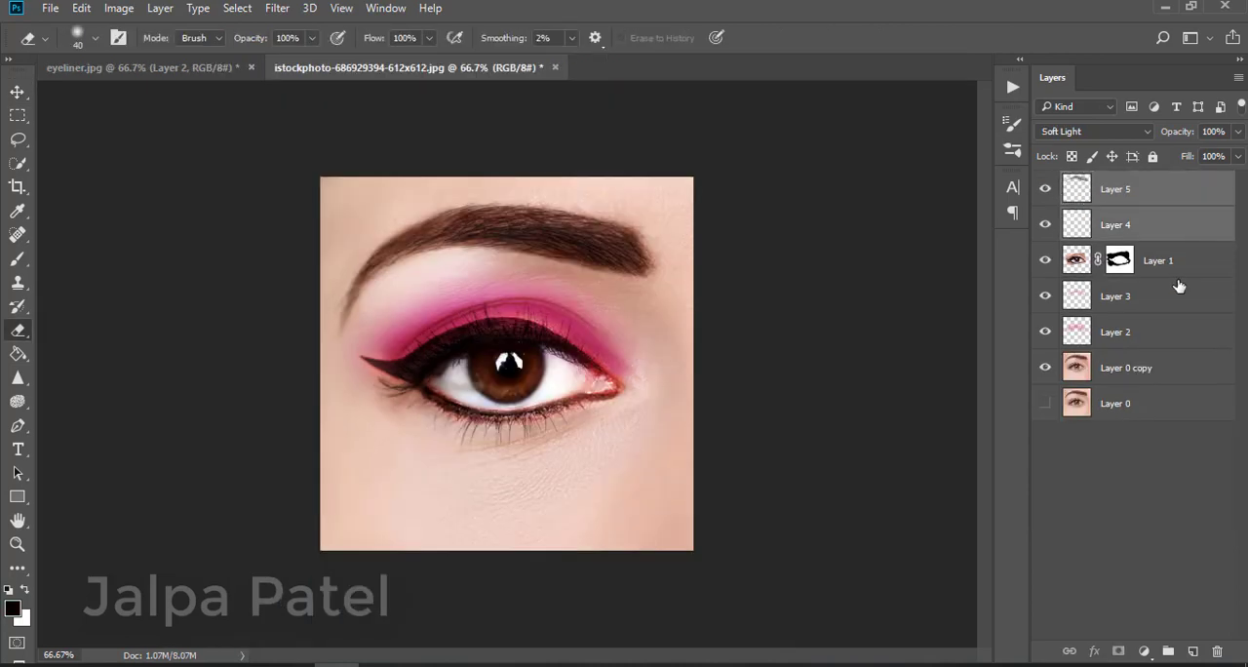
left_click(1180, 304, "shift")
left_click(1189, 379, "shift")
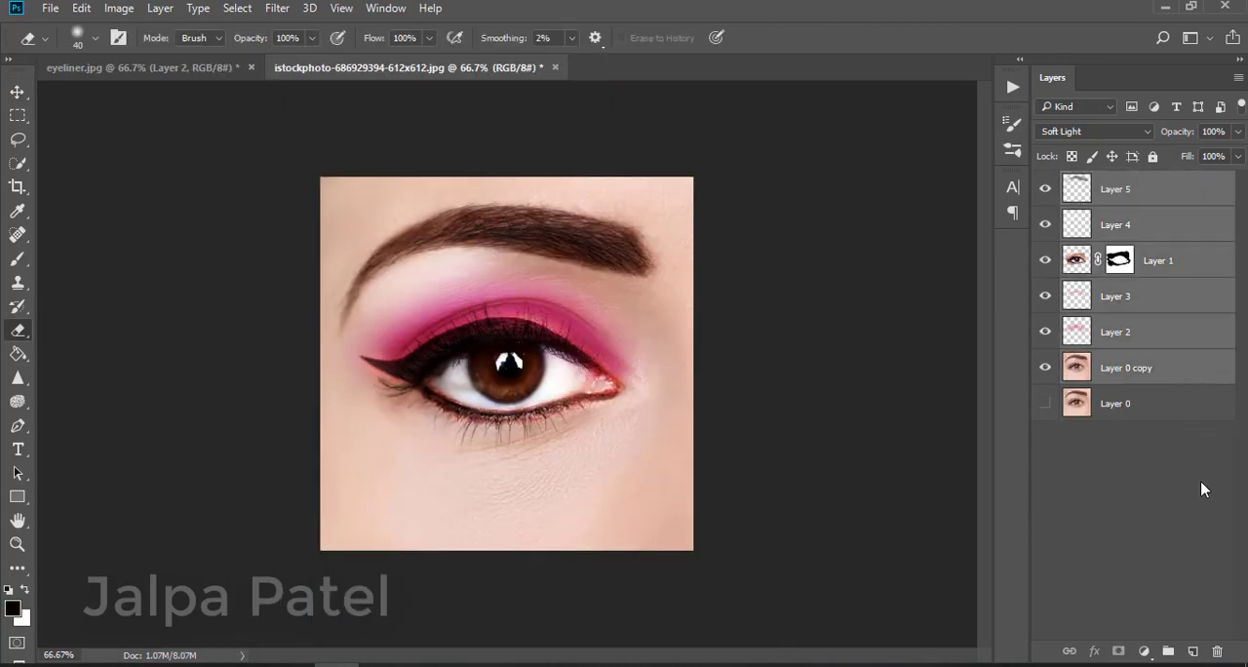
left_click(1168, 650)
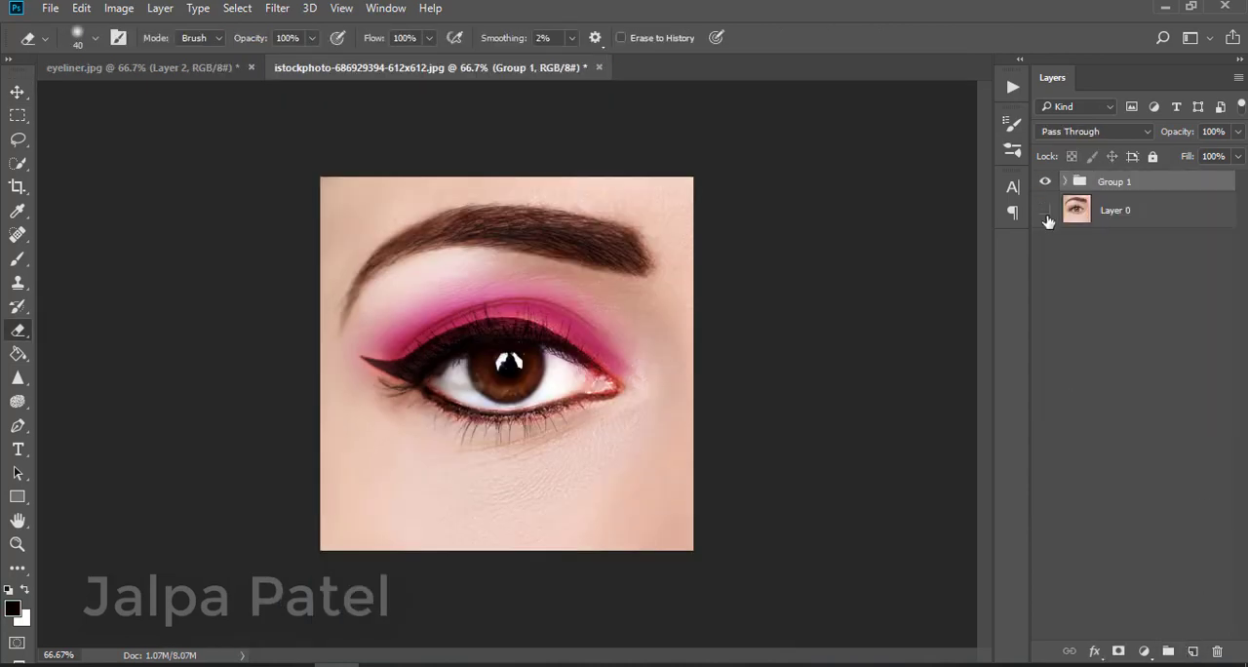
Toggle the new group's visibility repeatedly to compare the made-up eye with the original
left_click(1044, 182)
left_click(1044, 181)
left_click(1044, 182)
left_click(1044, 181)
left_click(1044, 181)
left_click(1044, 181)
left_click(1044, 181)
left_click(1044, 182)
mouse_move(721, 647)
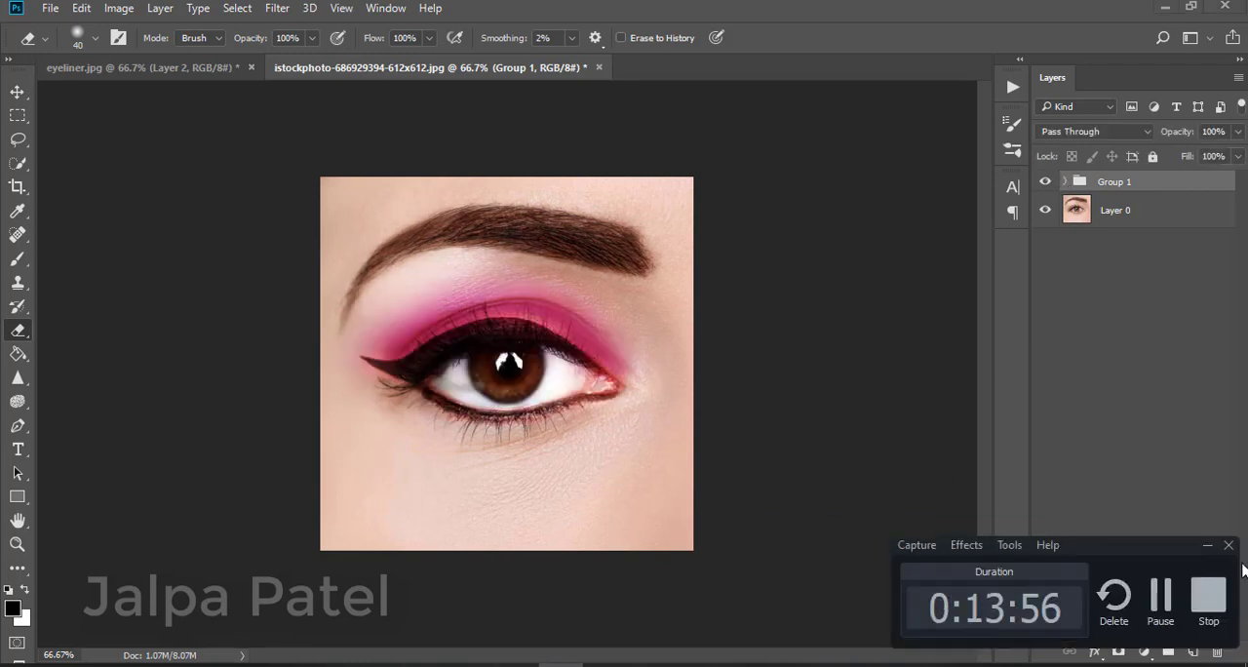
left_click(1212, 587)
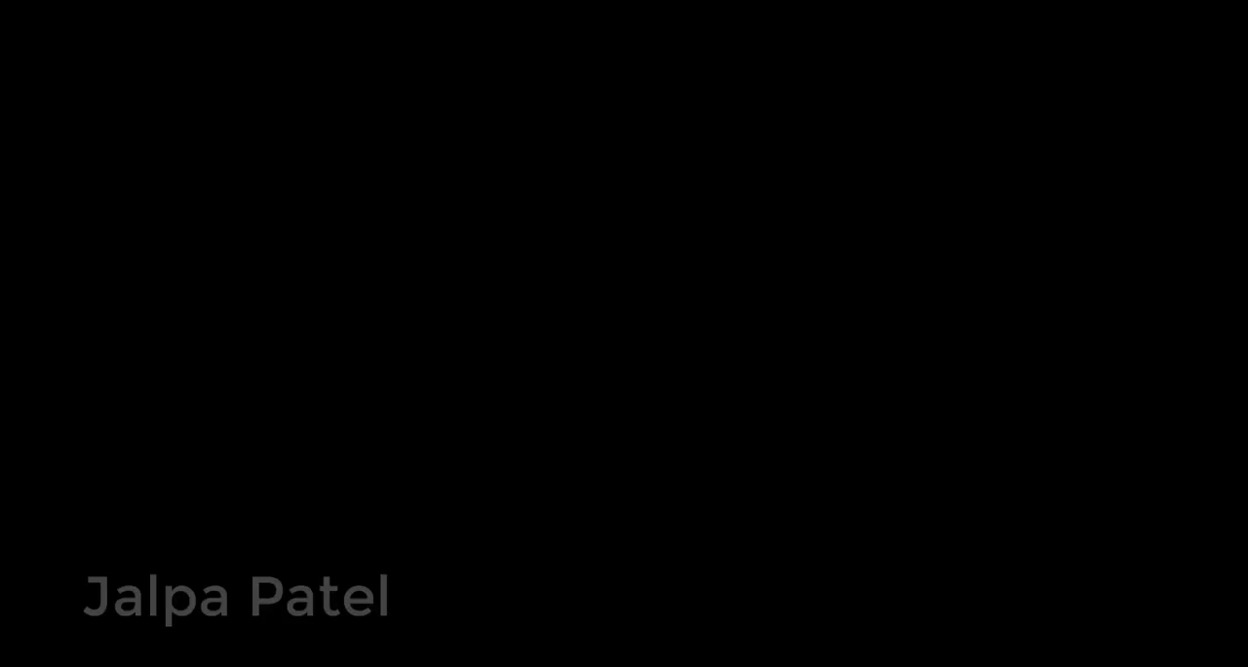